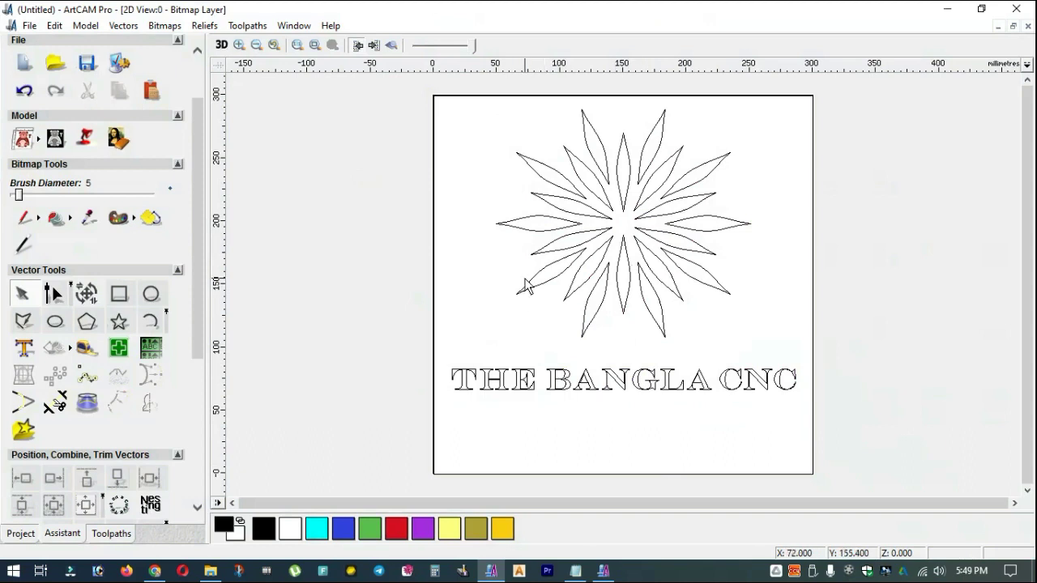
- Switch to the other ArtCAM window, examine the flower motif in the 1220 x 2440 mm layout, and return to the untitled model
click(947, 9)
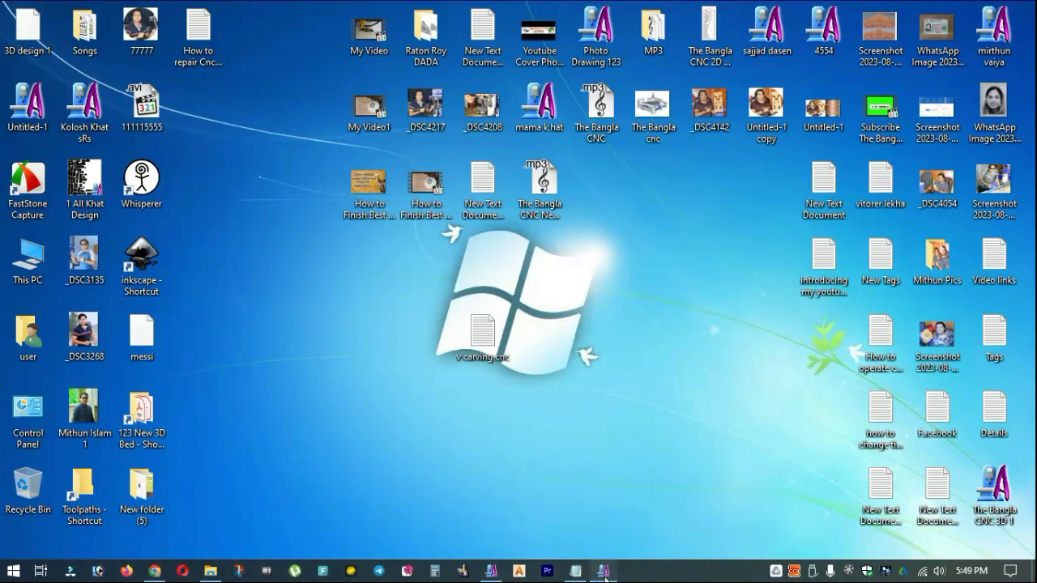
click(603, 570)
scroll(678, 348, down, 3)
scroll(646, 361, up, 1)
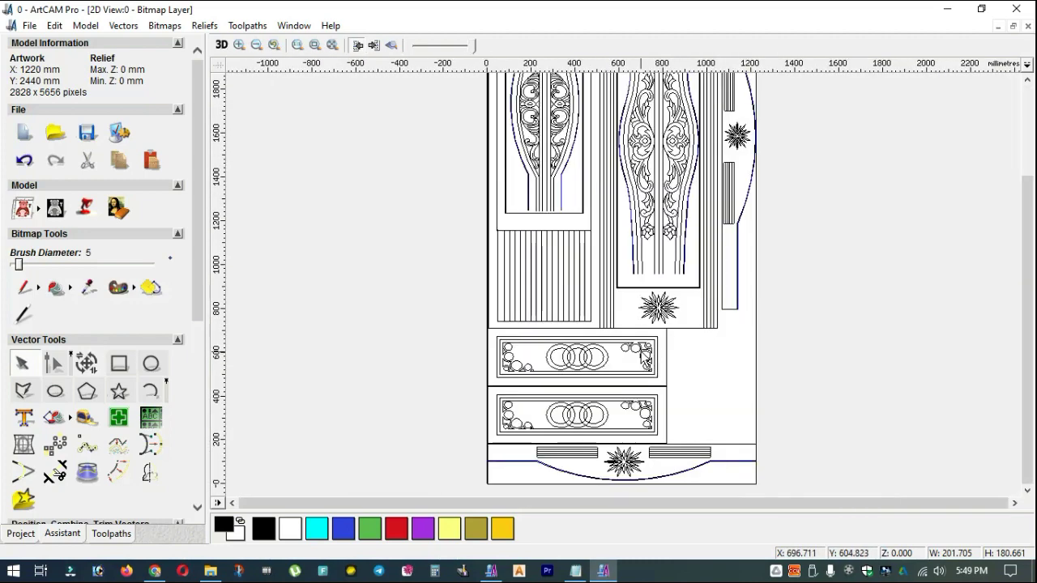
scroll(567, 142, up, 1)
scroll(535, 142, up, 1)
scroll(505, 134, down, 2)
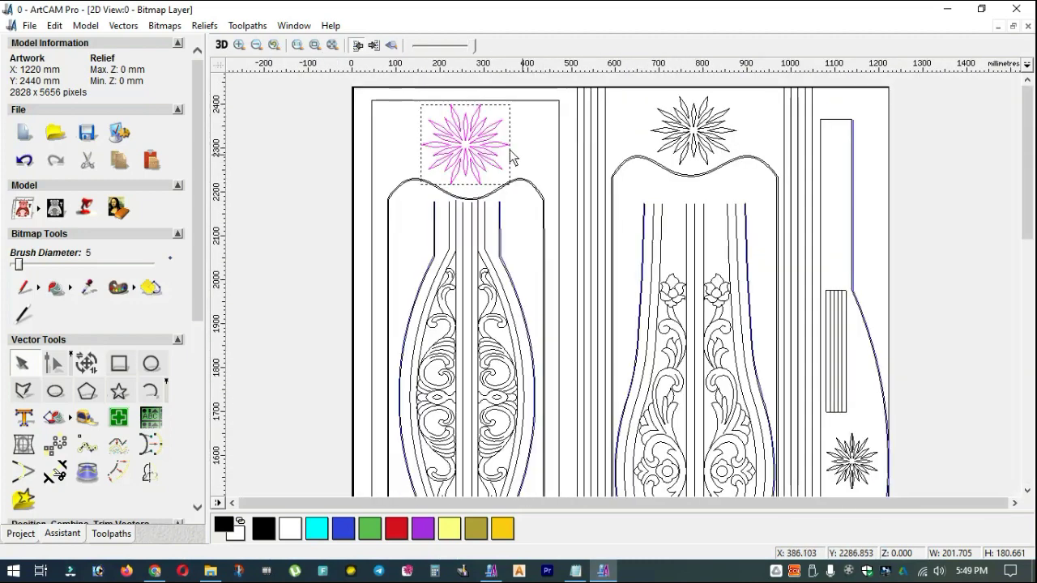
scroll(513, 158, up, 2)
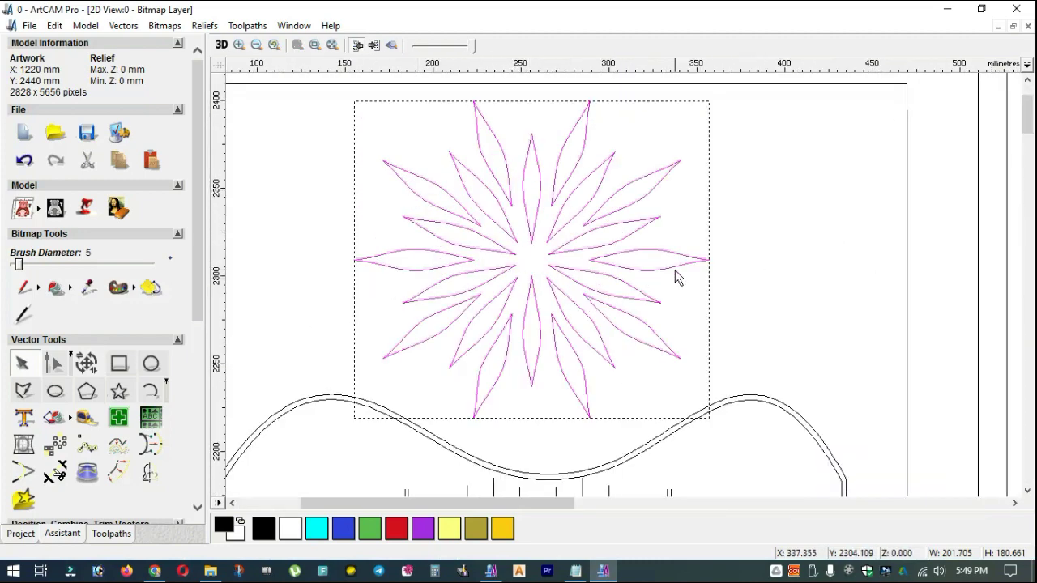
scroll(679, 277, down, 2)
scroll(525, 204, down, 1)
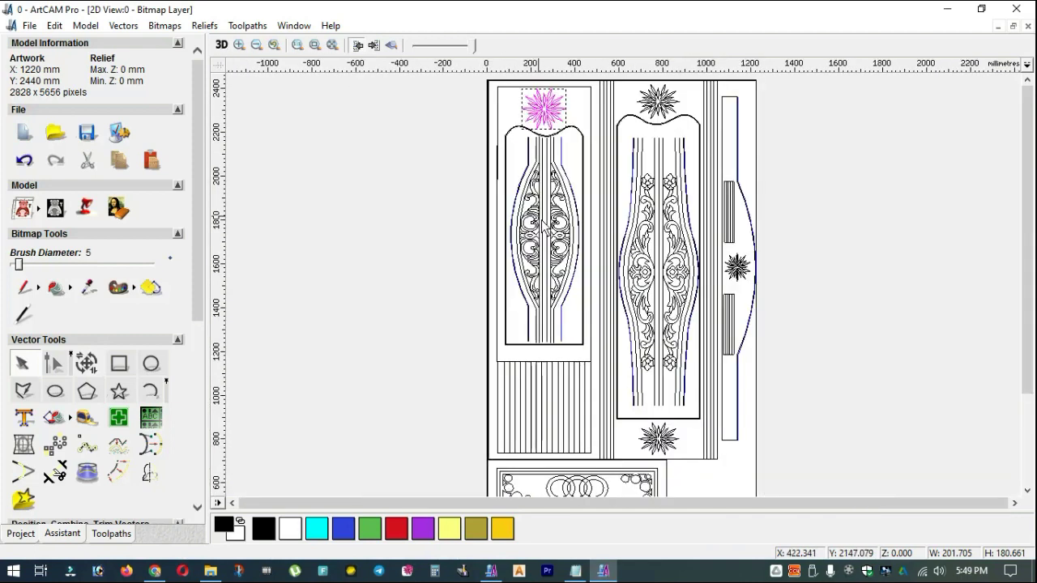
scroll(586, 227, up, 2)
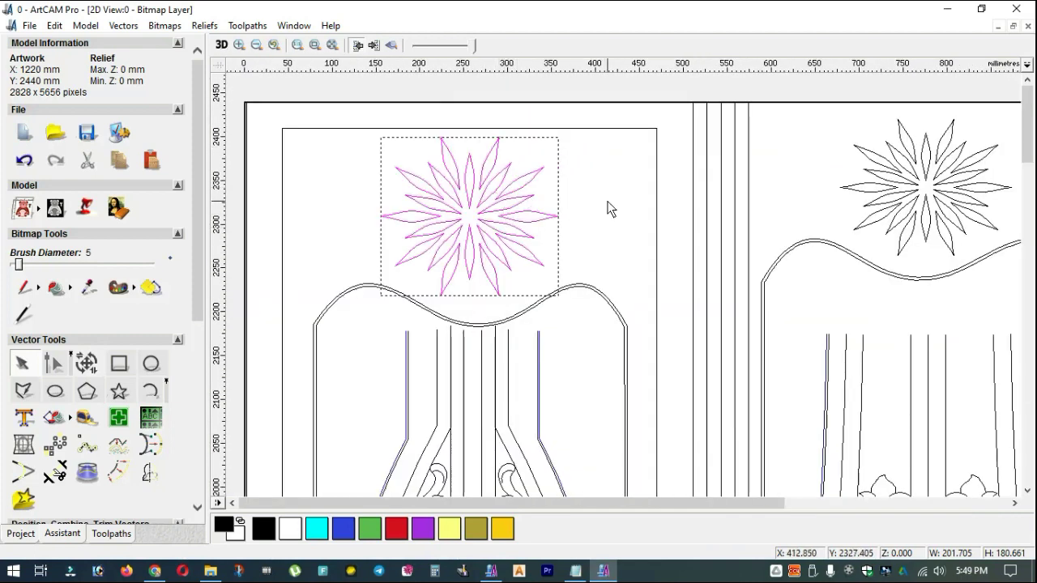
click(946, 9)
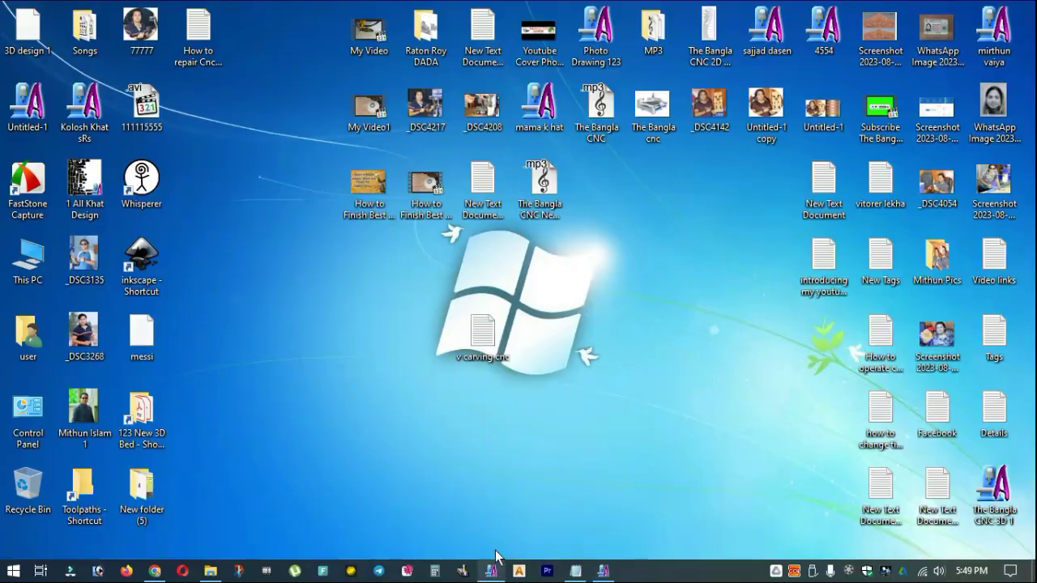
click(491, 571)
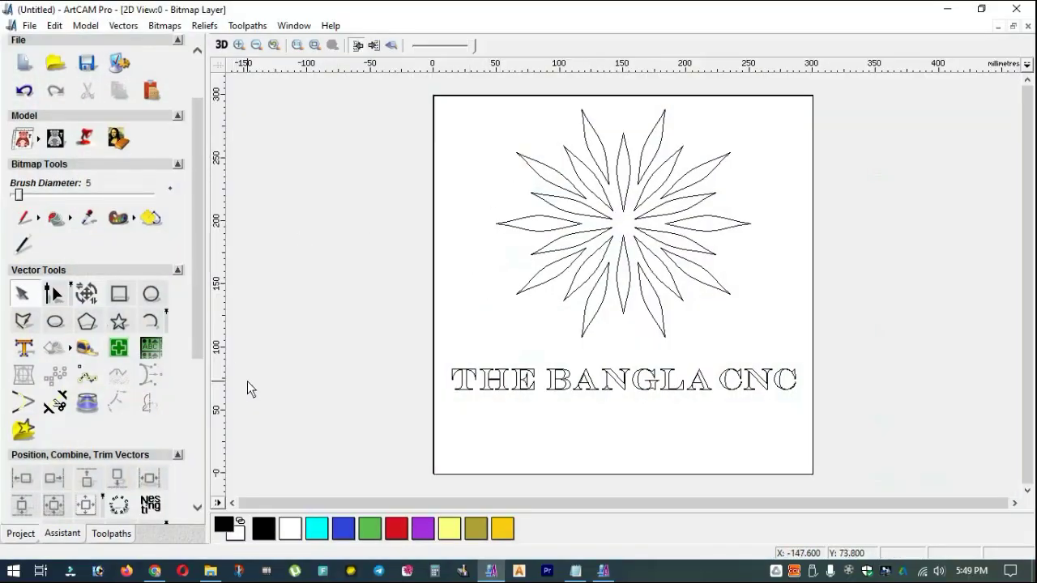
click(111, 533)
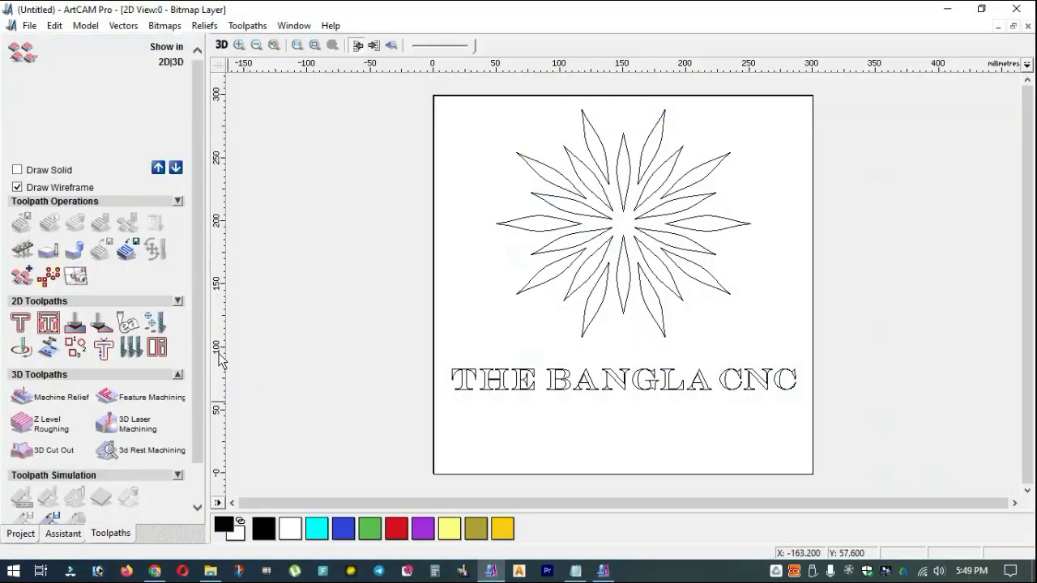
click(68, 527)
drag(194, 343, 205, 273)
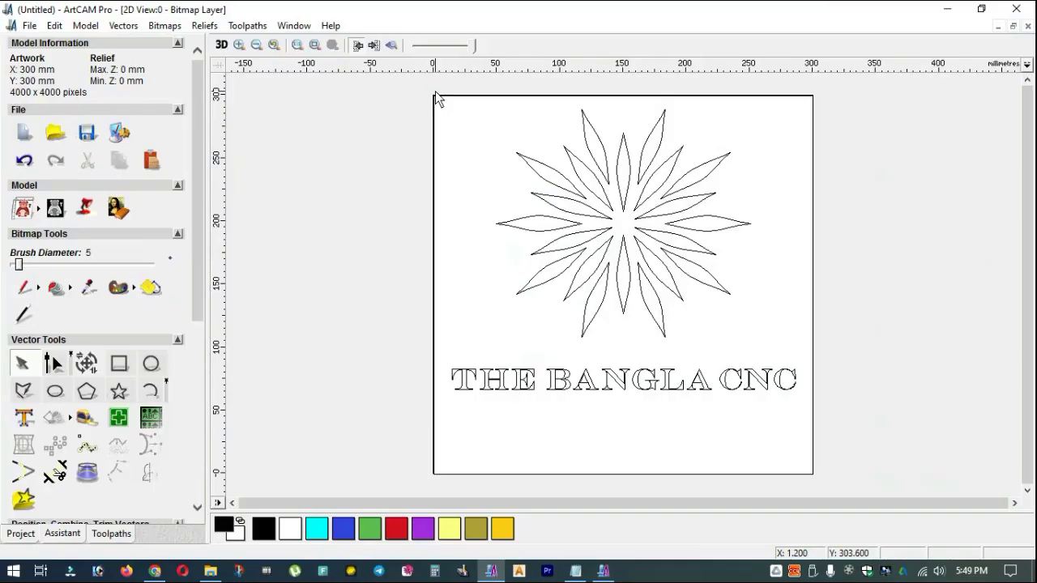
click(646, 237)
click(457, 397)
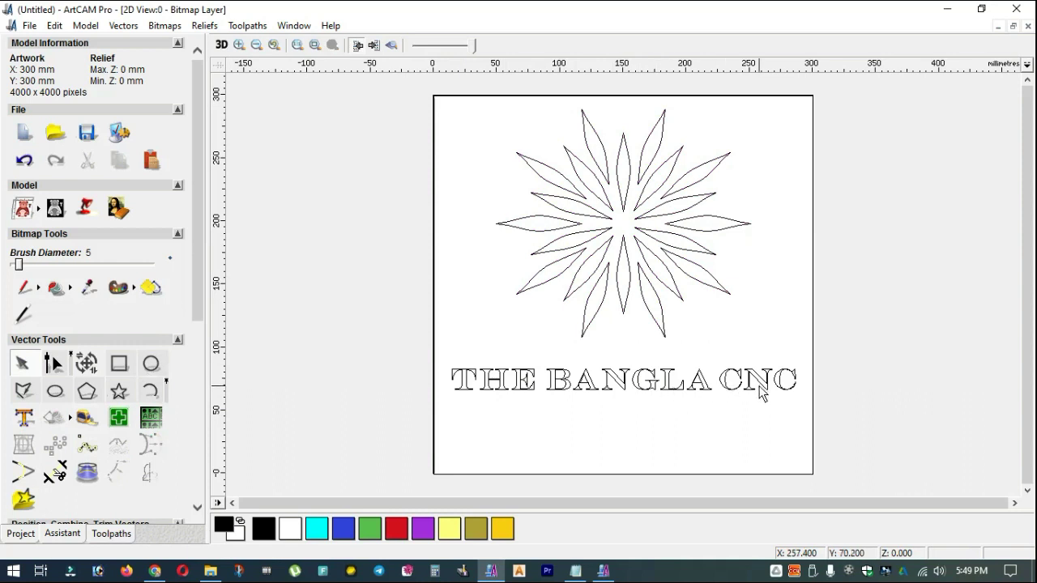
- Ungroup the flower vectors above the text so each petal is a separate vector, and clear the selection
click(634, 266)
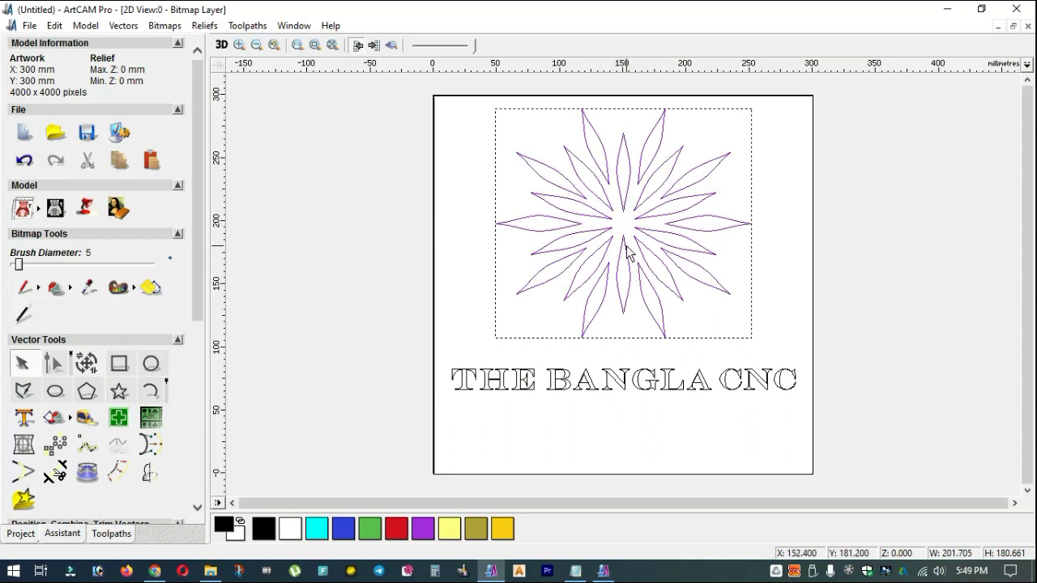
right_click(627, 253)
click(687, 399)
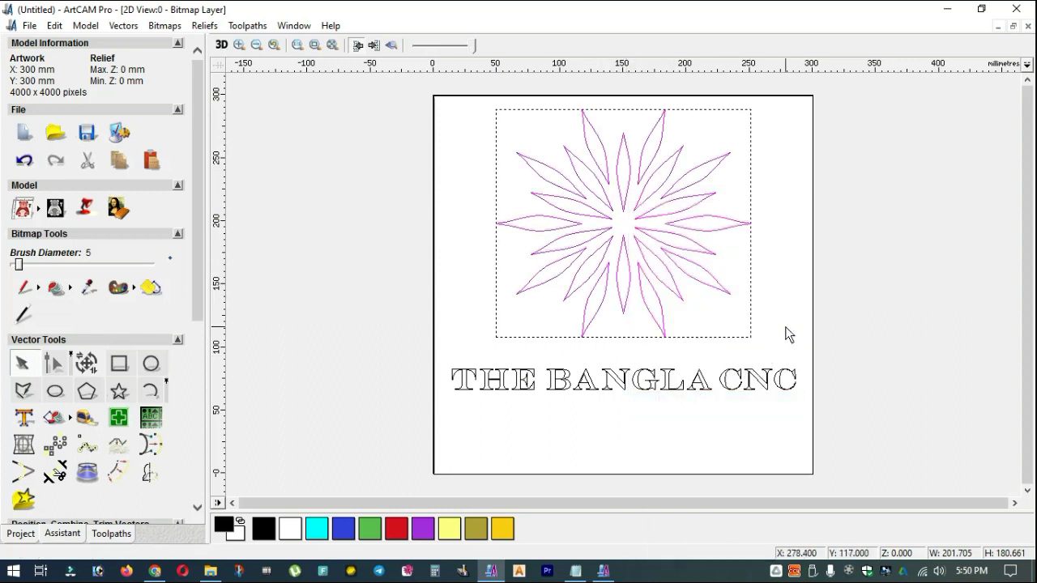
click(863, 316)
- Examine the start and end nodes of two lower petals to check whether their outlines are closed
scroll(671, 316, up, 2)
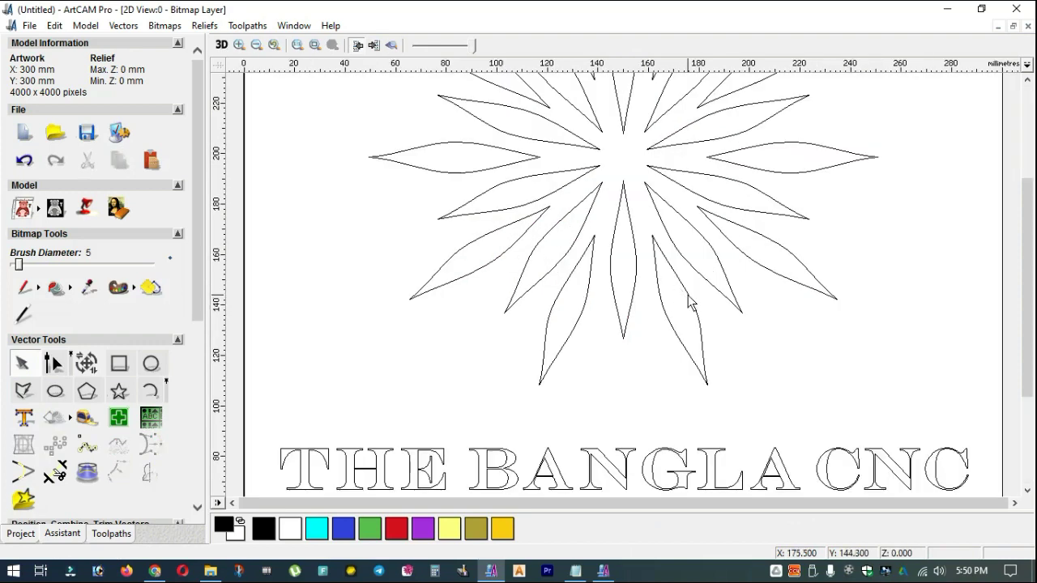
click(691, 302)
scroll(718, 373, up, 2)
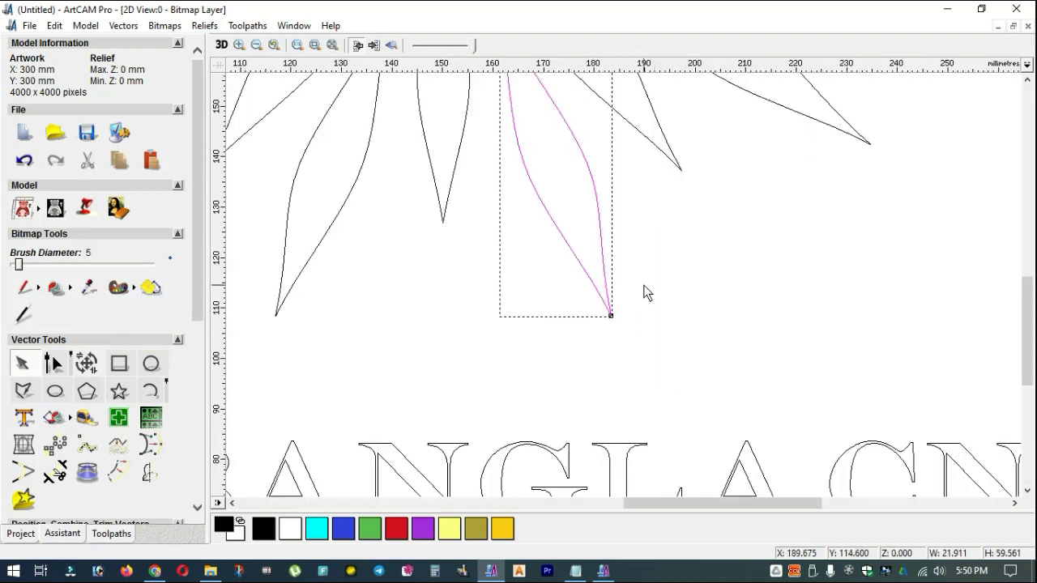
scroll(631, 303, up, 6)
scroll(567, 273, down, 8)
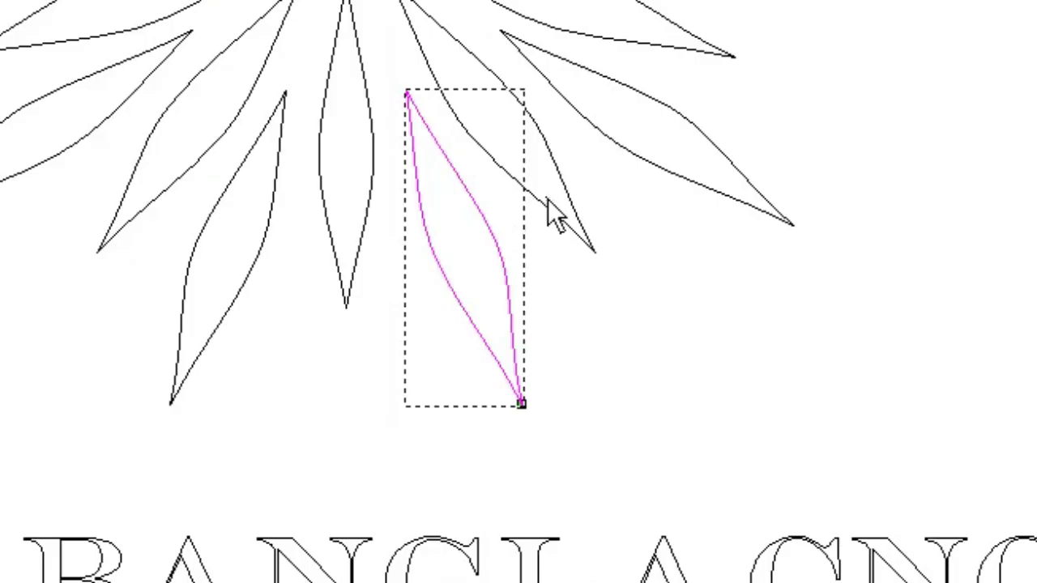
click(720, 256)
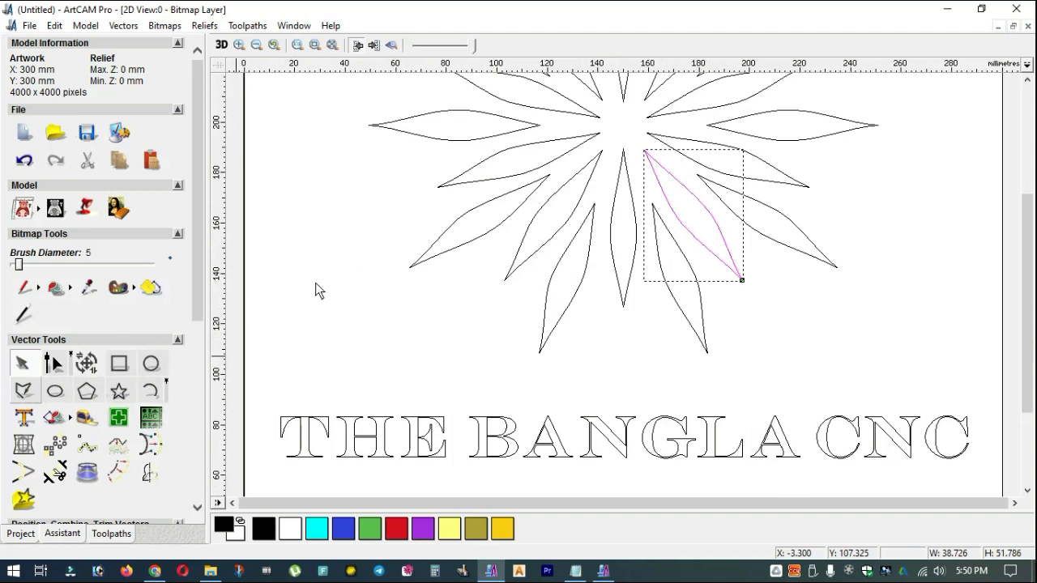
- Draw an open four-sided polyline about 29 by 26 mm beside the flower, leaving a small gap between its start and end points
click(26, 392)
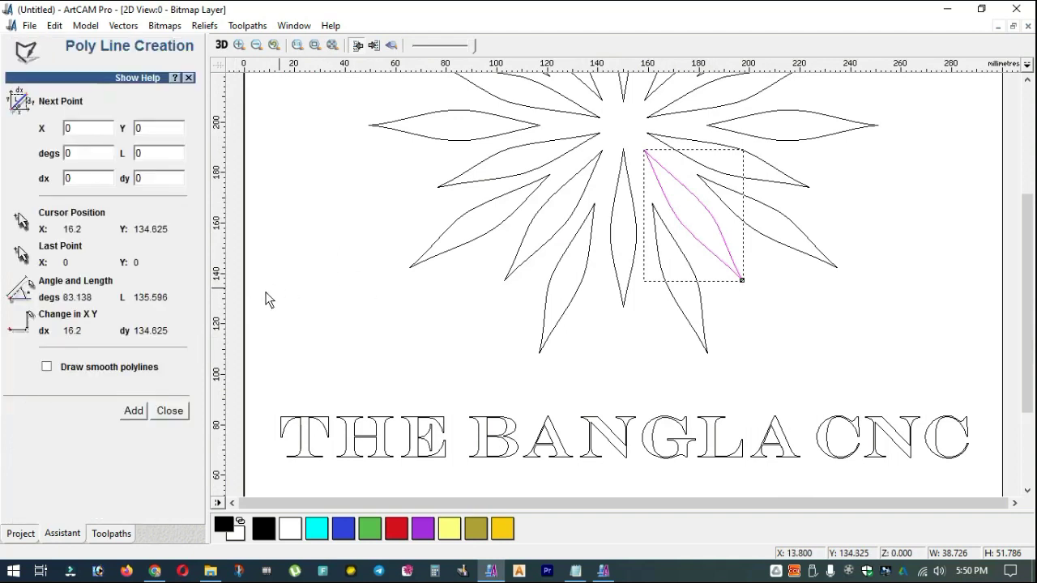
click(301, 253)
click(354, 211)
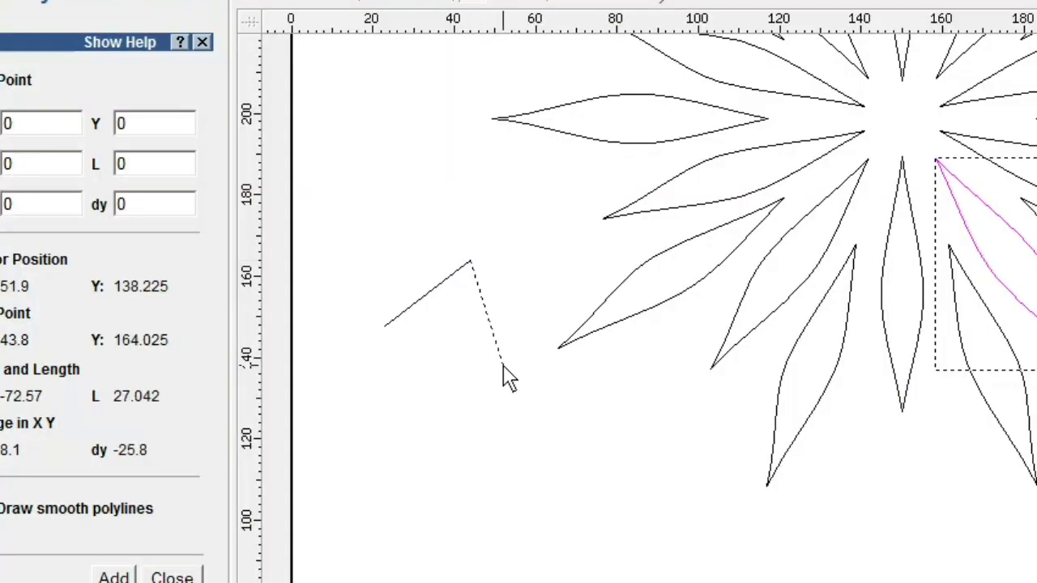
click(374, 276)
click(313, 274)
scroll(407, 347, up, 5)
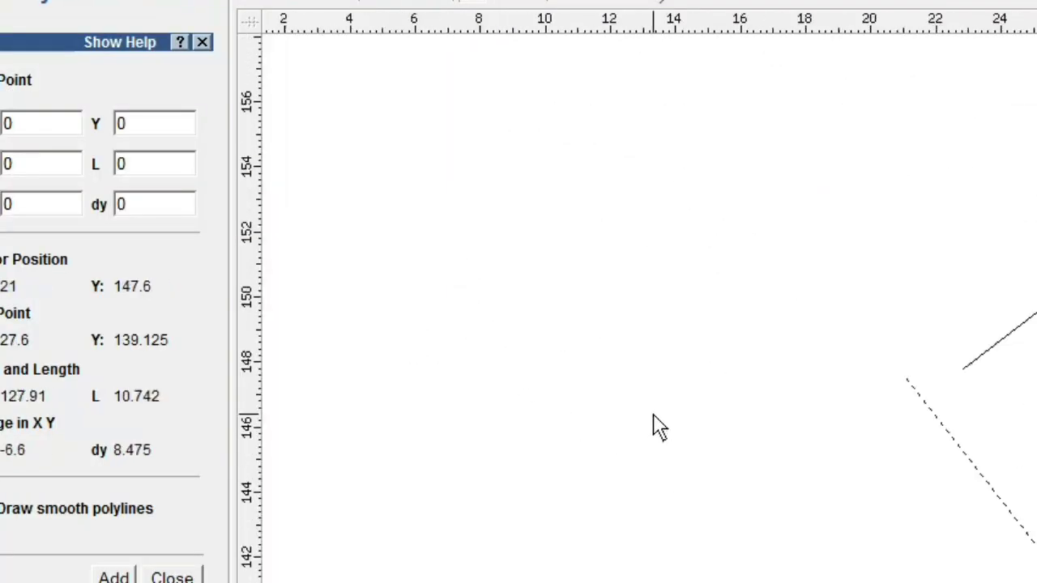
scroll(932, 388, up, 2)
click(902, 342)
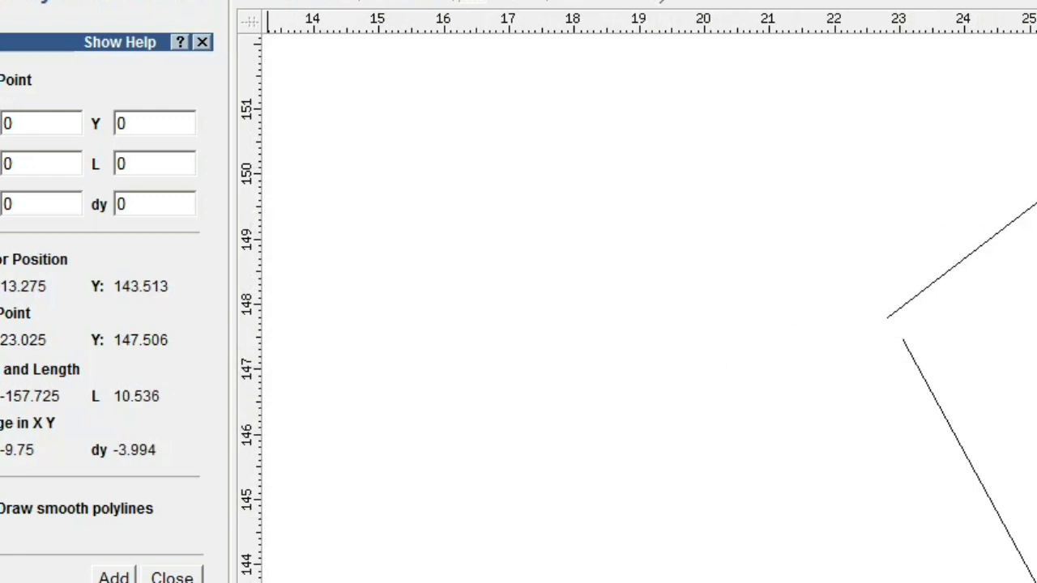
key(Escape)
scroll(973, 414, down, 2)
scroll(973, 413, down, 4)
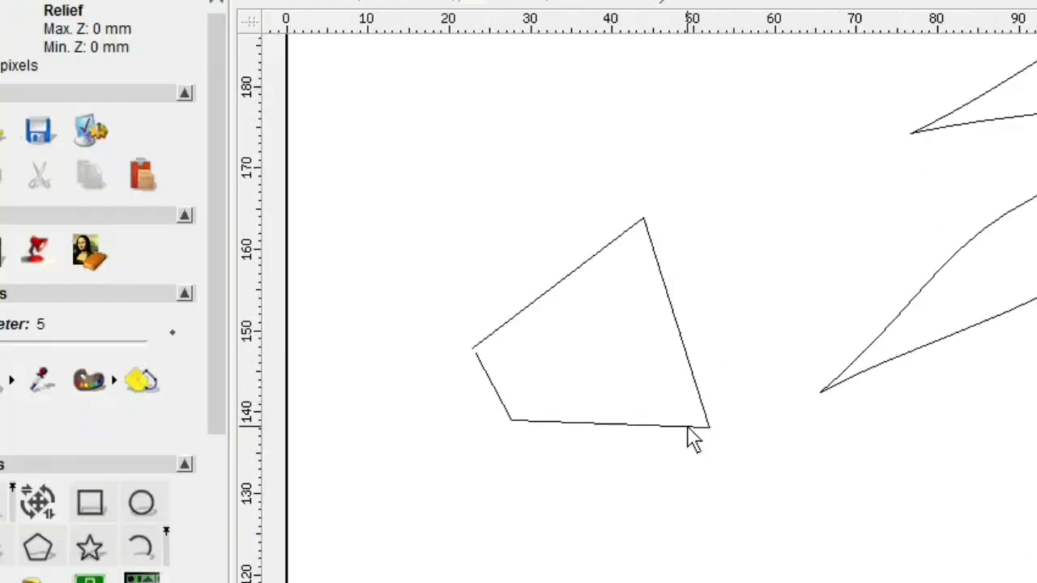
- Select the four-sided polyline and examine the gap between its start and end nodes
click(689, 428)
scroll(880, 354, up, 4)
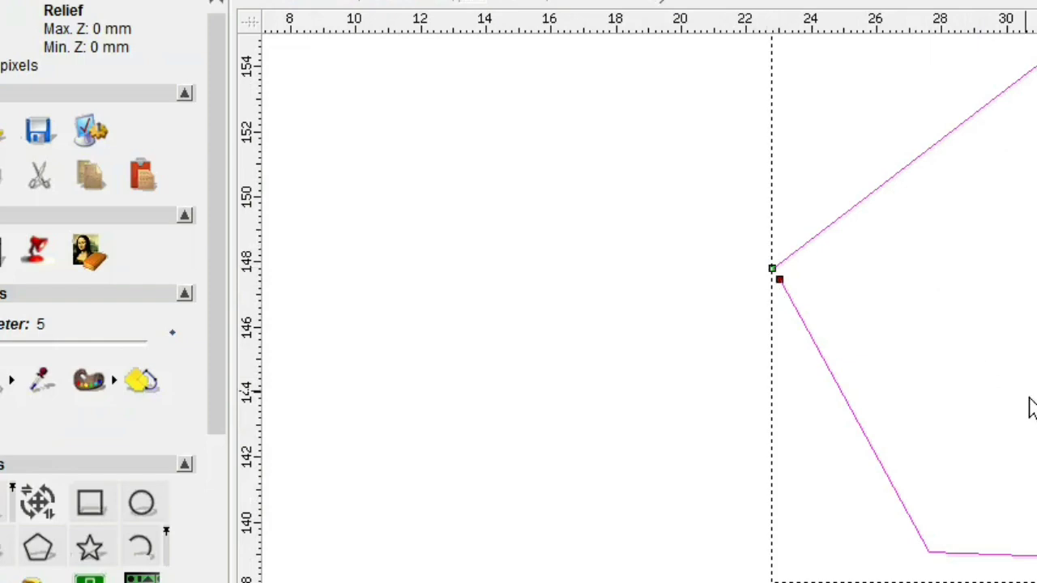
scroll(1031, 407, down, 3)
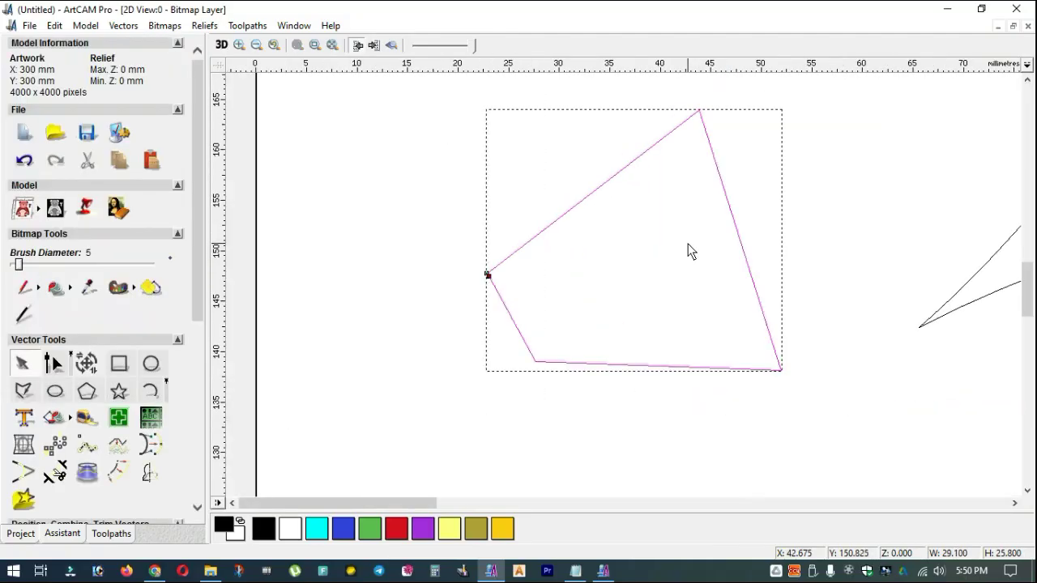
scroll(687, 251, down, 2)
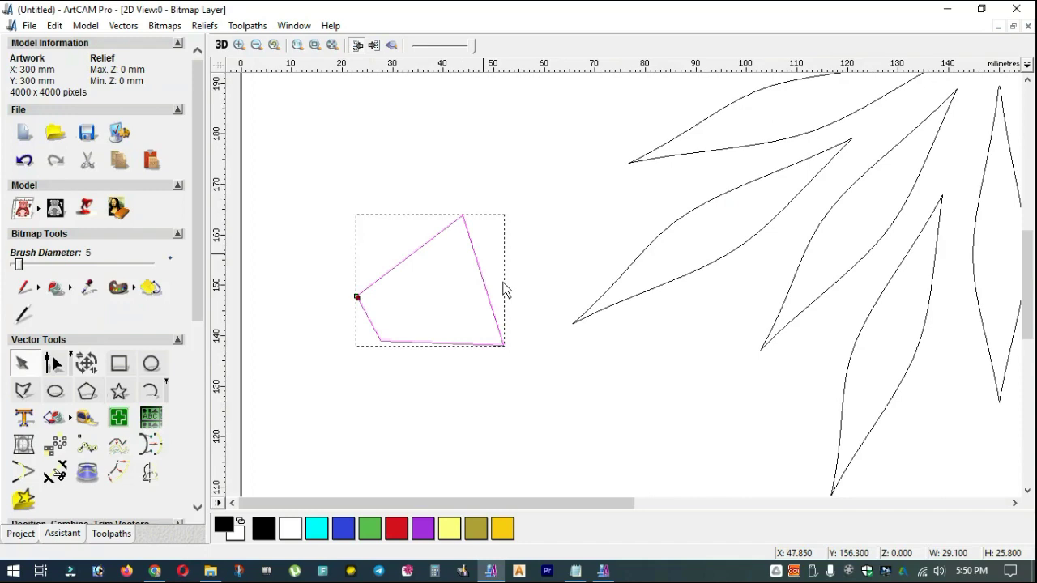
scroll(567, 304, down, 1)
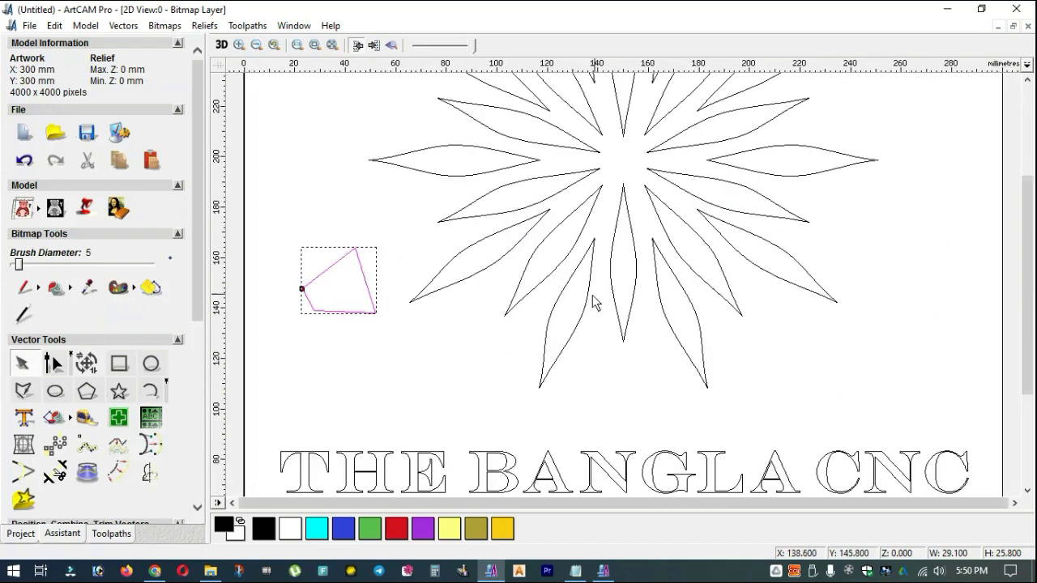
- Check the outlines of the flower's lower petals one by one for closed ends
scroll(616, 300, down, 1)
scroll(677, 288, up, 1)
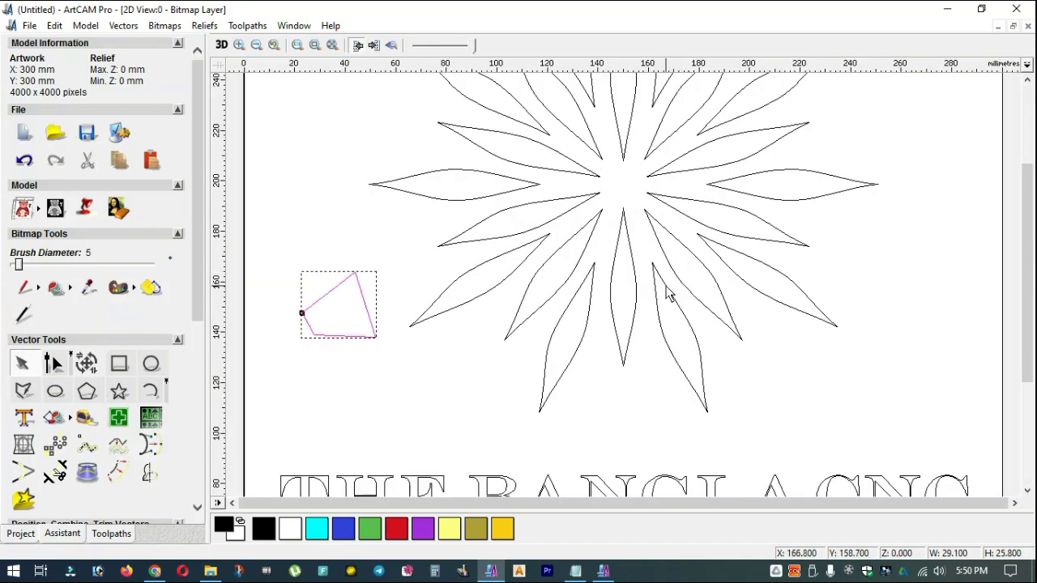
click(660, 332)
click(635, 314)
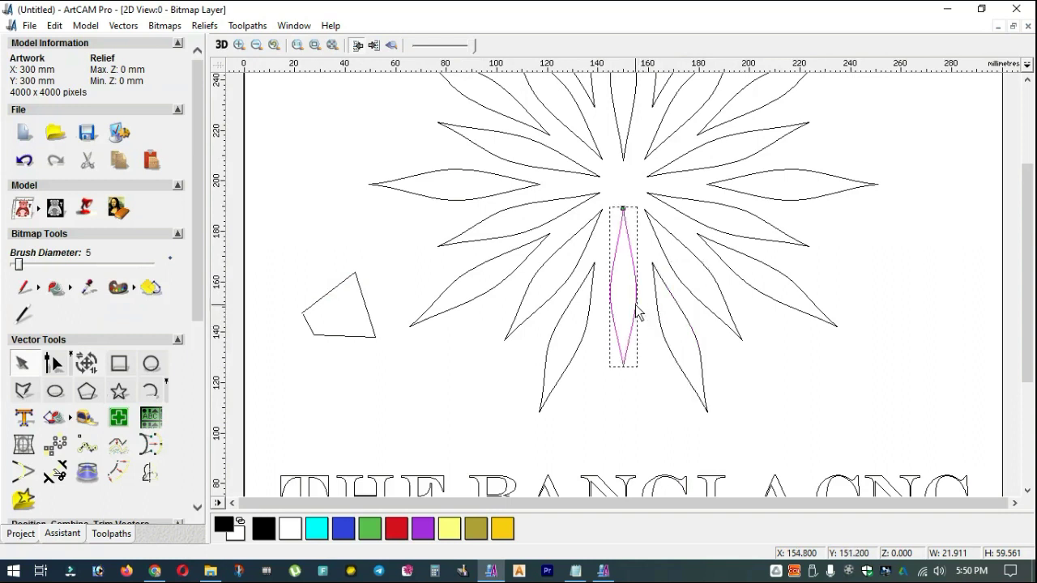
click(589, 317)
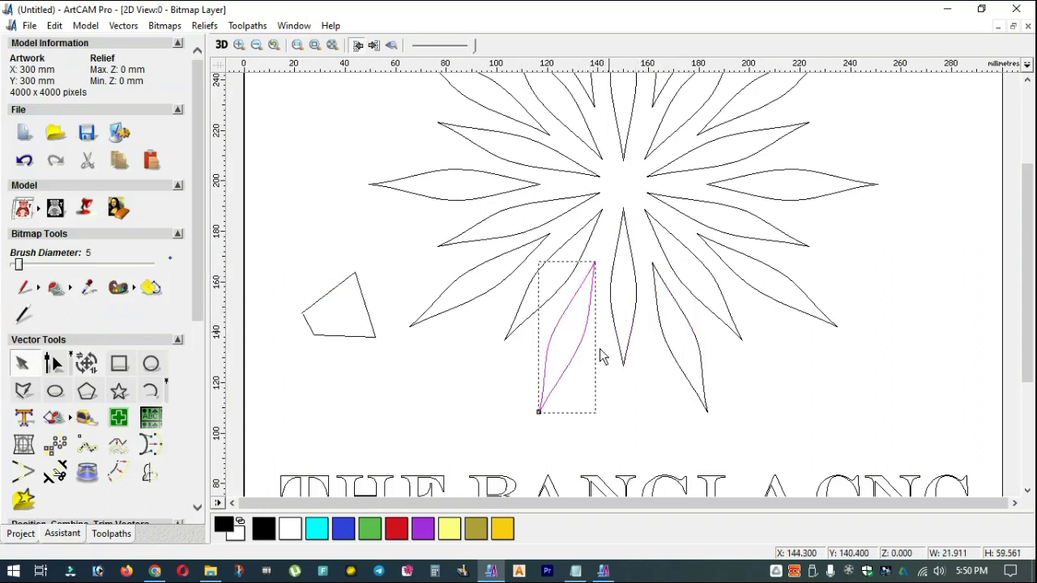
- Delete the open four-sided polyline beside the flower
click(443, 395)
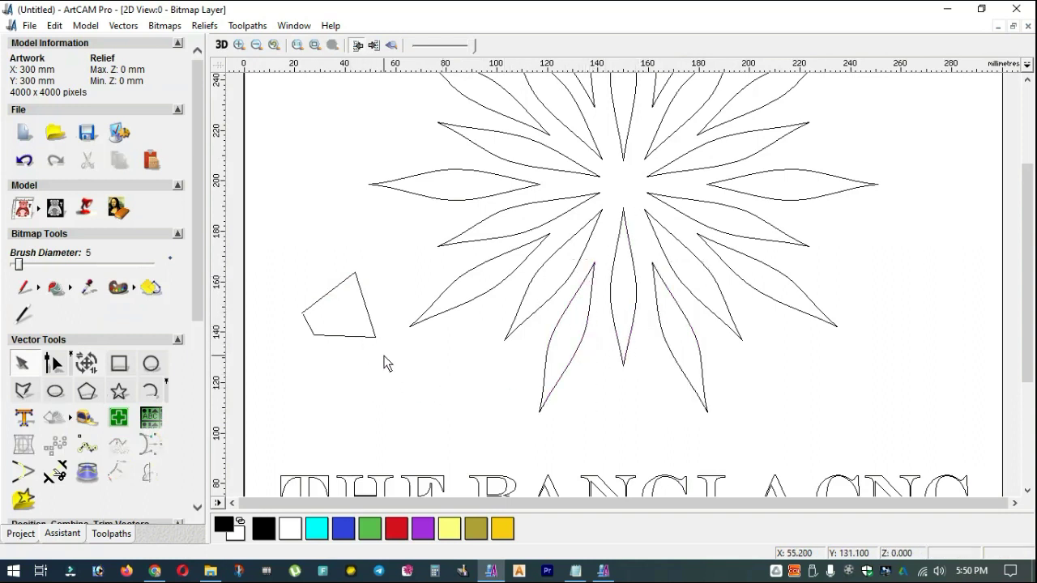
click(371, 340)
key(Delete)
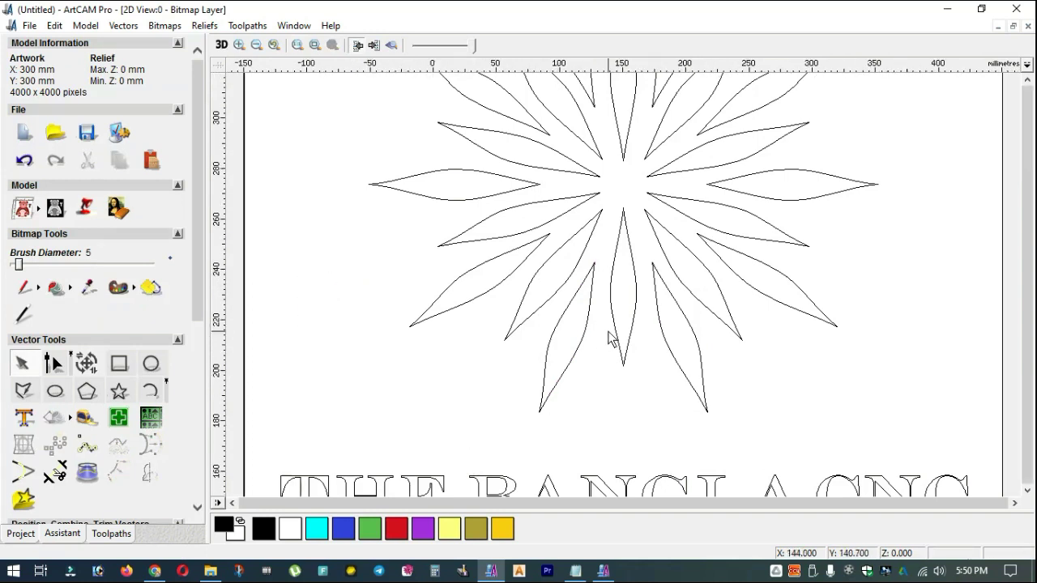
- Select the whole flower and check it in Vector Doctor for coincident points and vector intersections at 0.01 mm tolerance
key(F2)
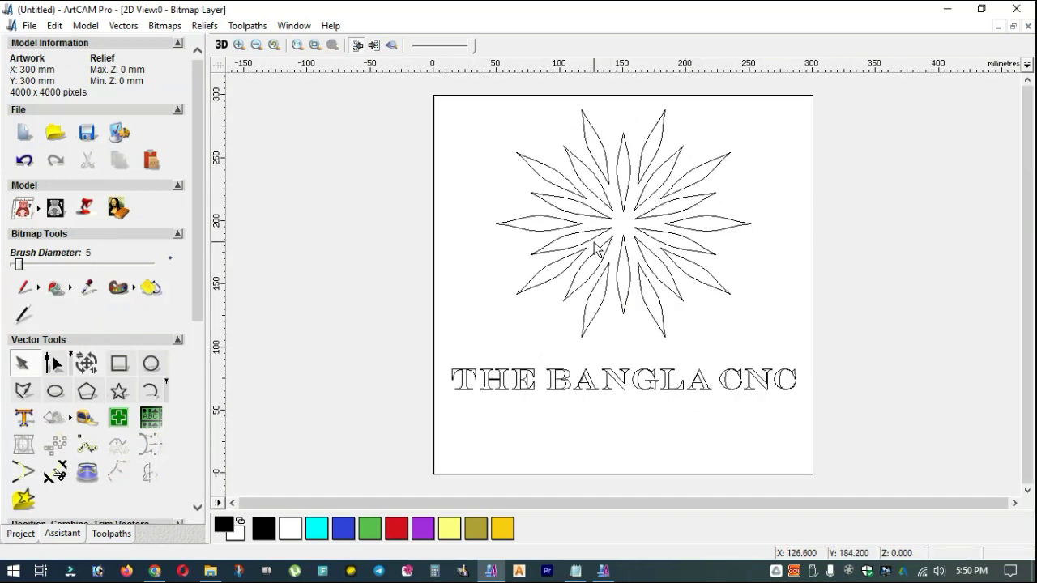
key(F3)
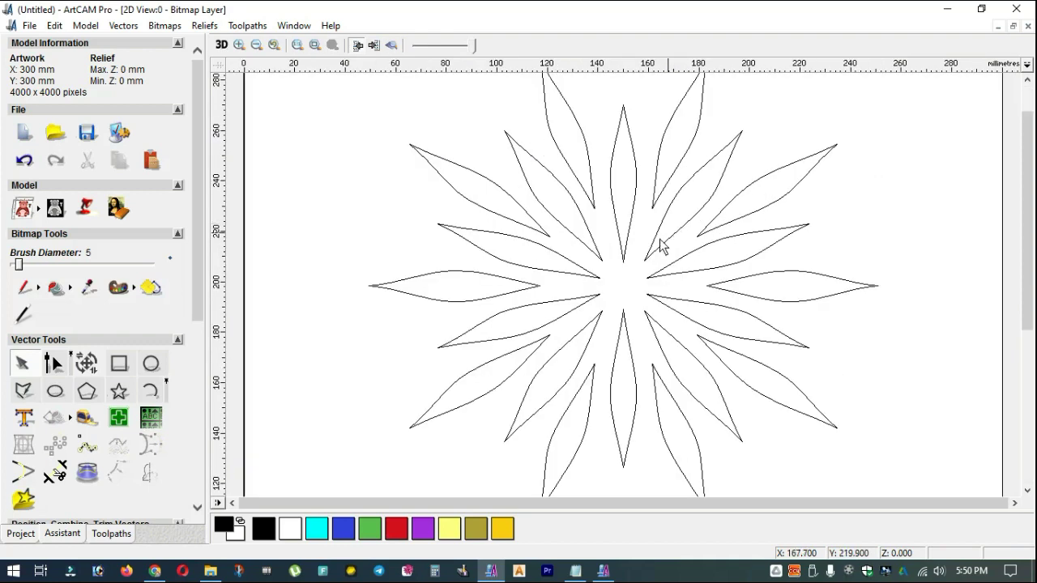
key(F2)
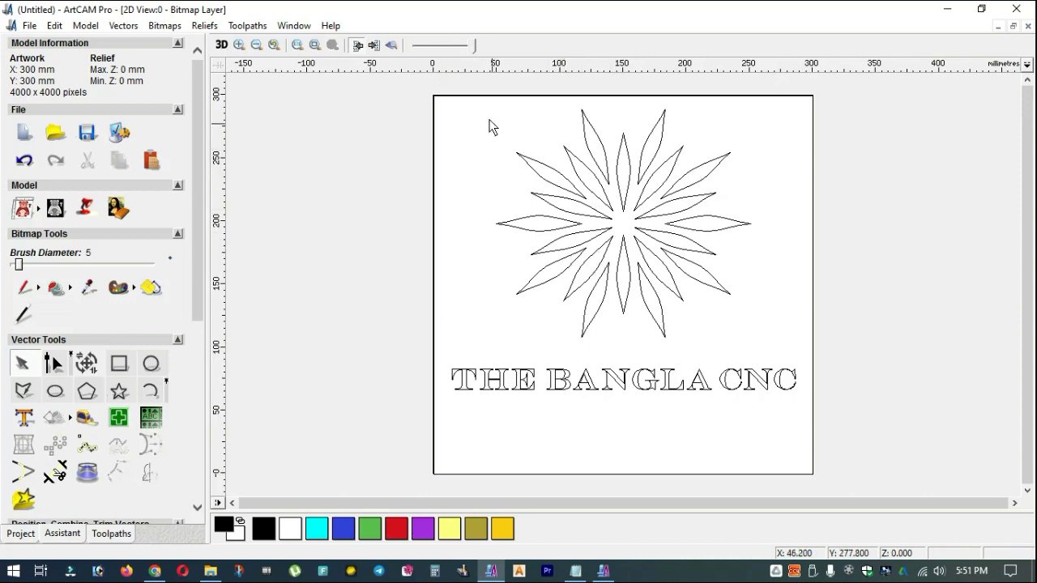
drag(476, 96, 783, 368)
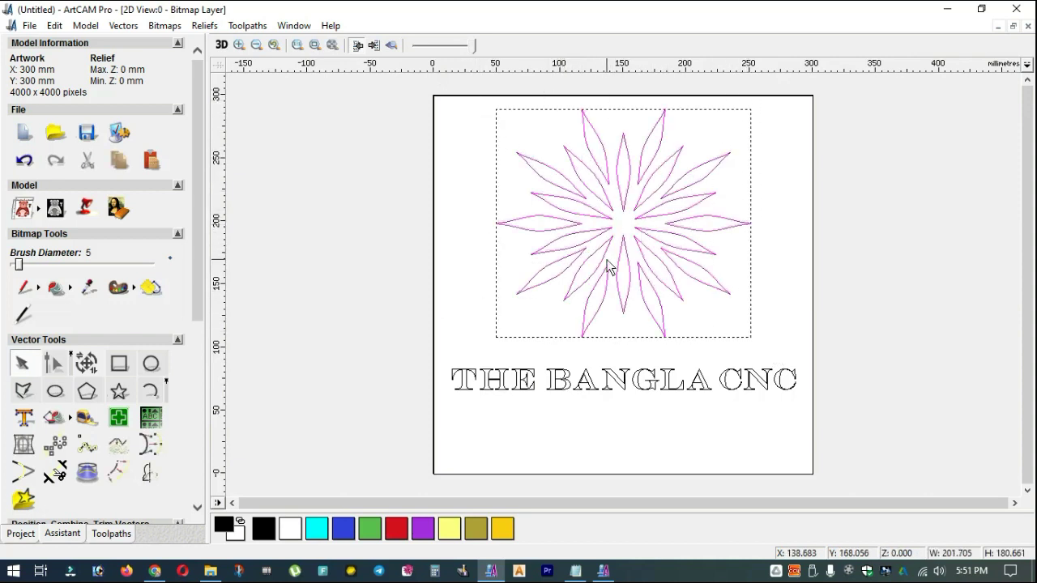
click(117, 418)
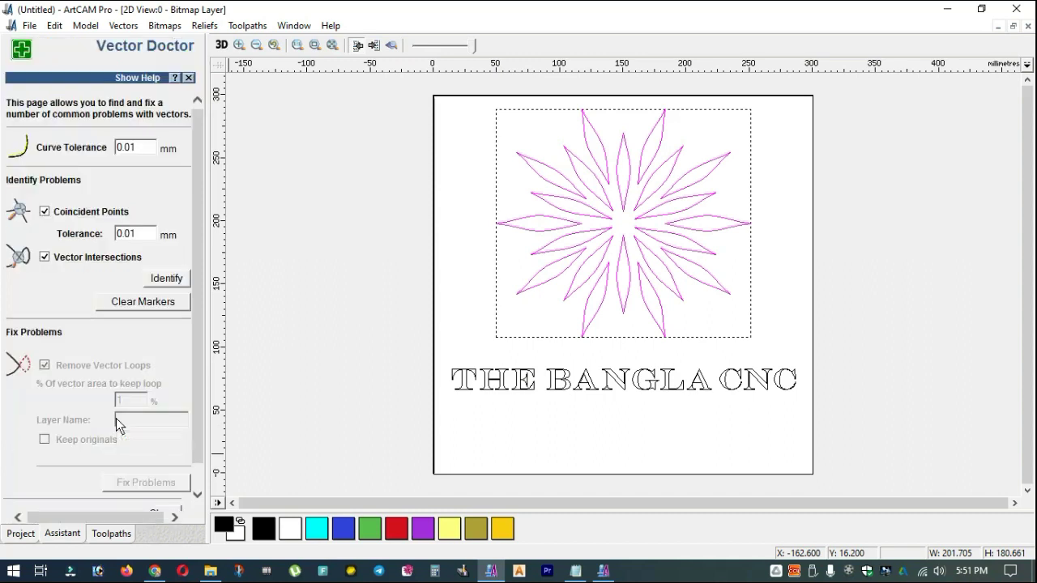
click(169, 280)
click(168, 280)
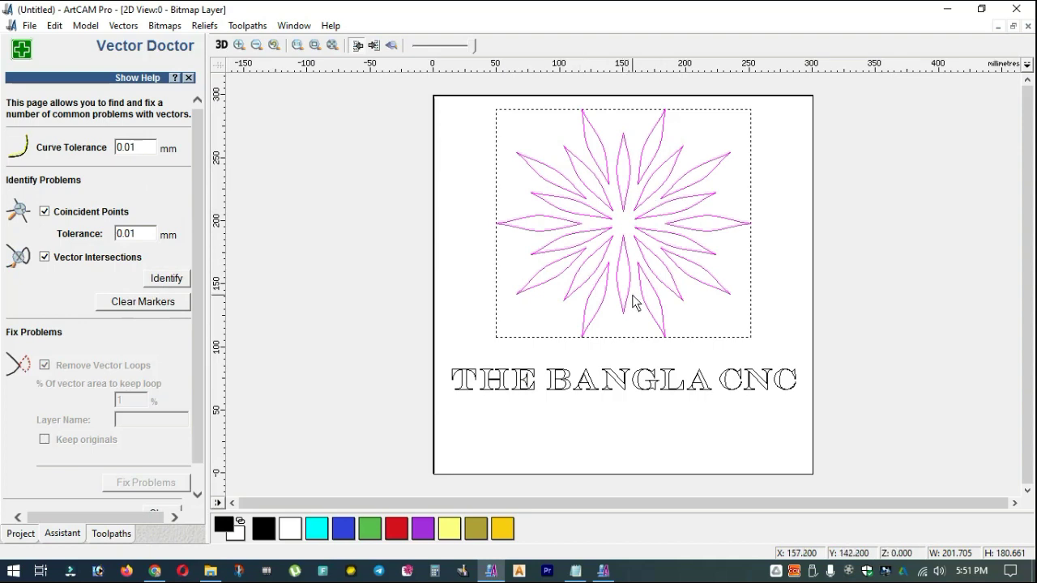
scroll(197, 392, down, 1)
click(166, 489)
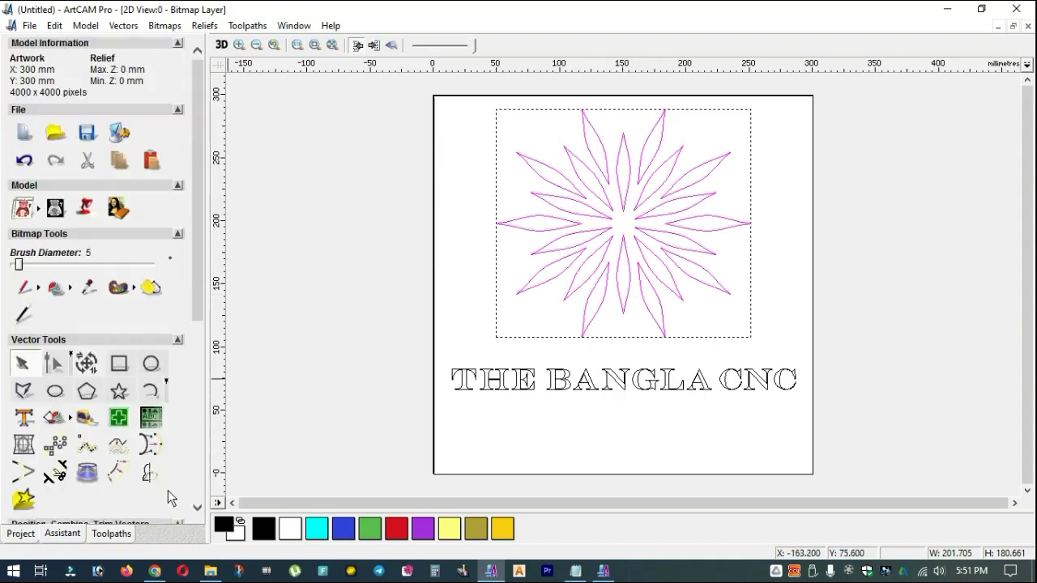
- Draw an open four-sided polyline about 19 by 16 mm beside the flower's lower petals, leaving a tiny gap between its ends
click(22, 391)
scroll(567, 311, up, 4)
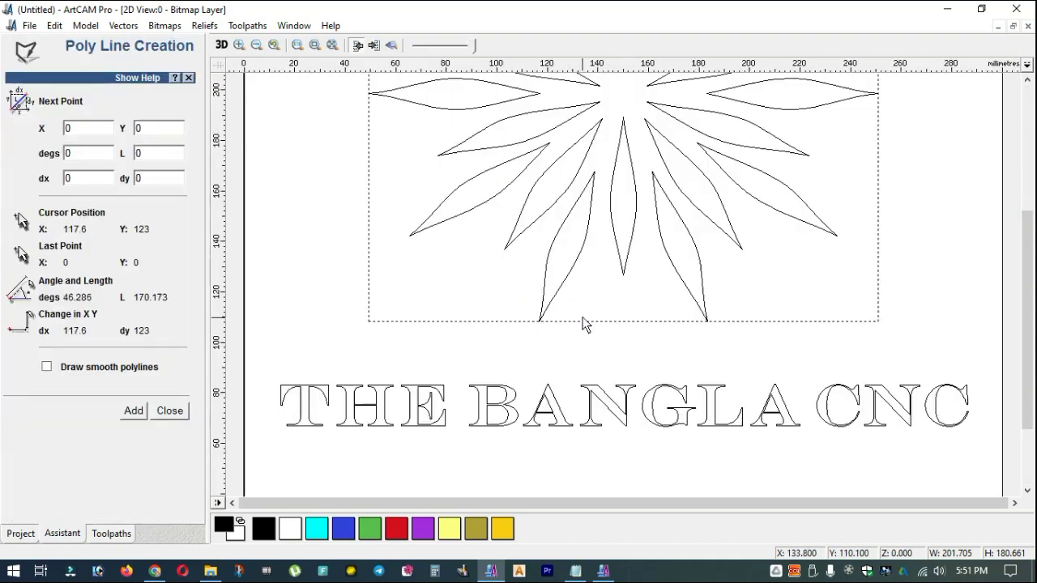
click(605, 290)
click(534, 342)
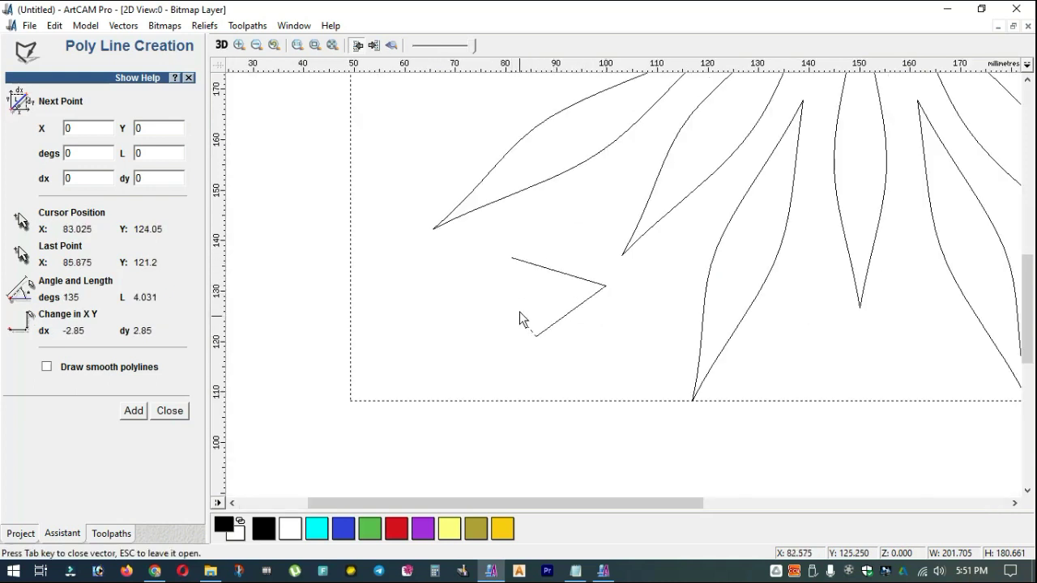
click(516, 289)
scroll(520, 280, up, 2)
scroll(658, 276, up, 2)
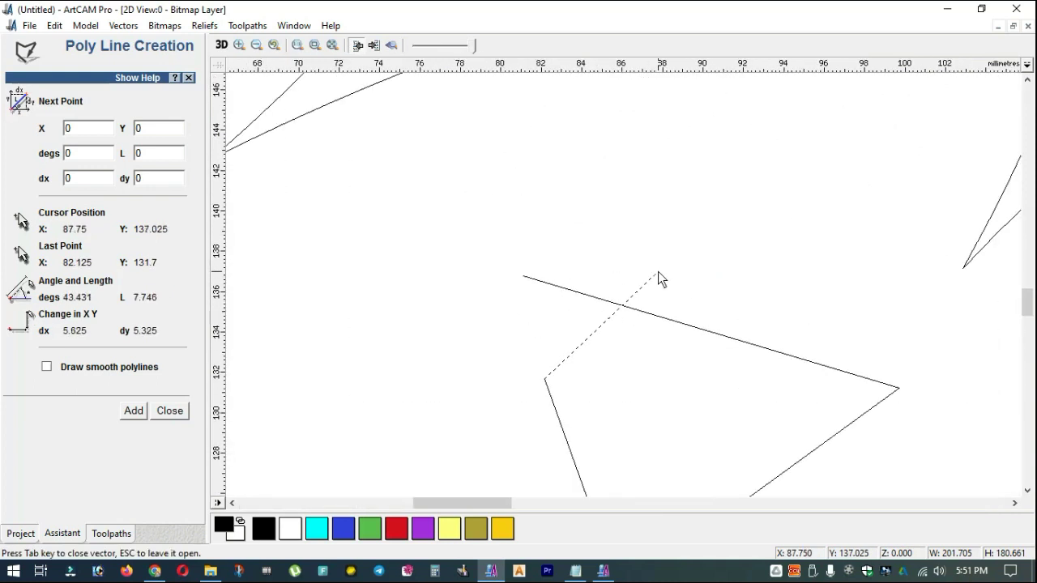
click(523, 278)
click(170, 411)
scroll(602, 294, down, 8)
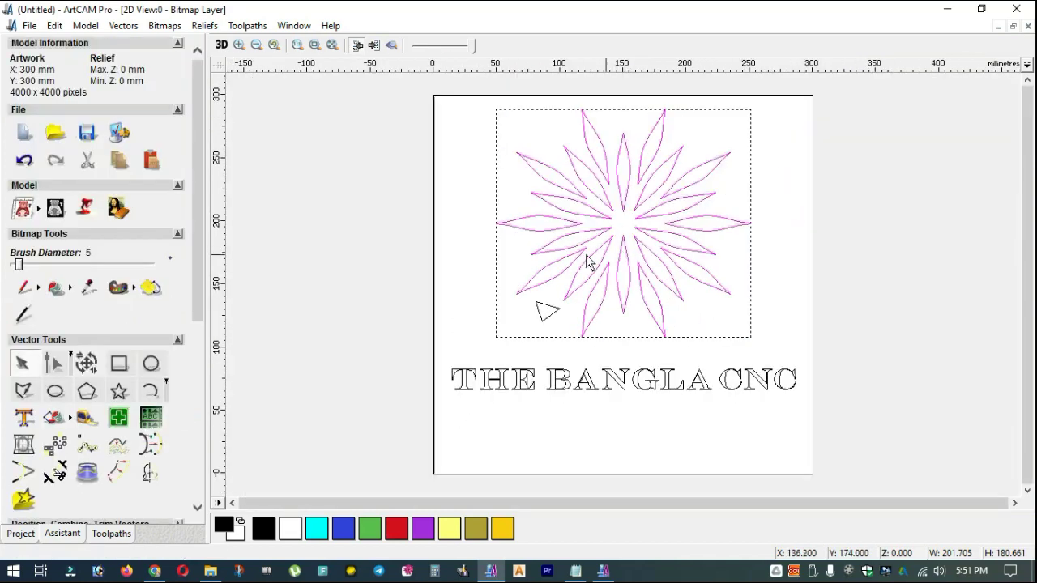
- Select the flower together with the polyline, identify vector problems with Vector Doctor, and examine the gap between the polyline's ends
drag(469, 104, 673, 331)
scroll(640, 296, up, 2)
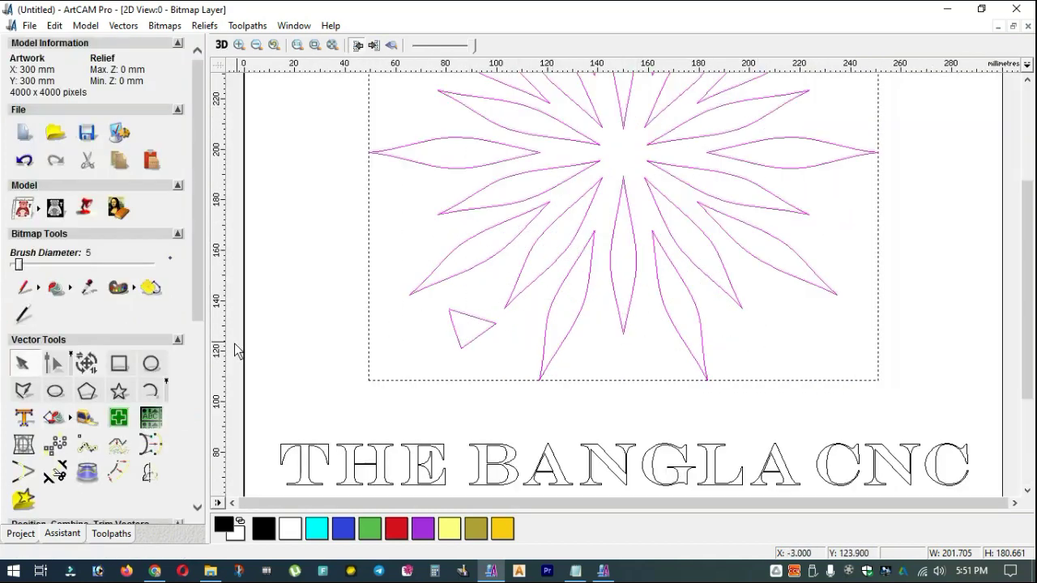
click(119, 418)
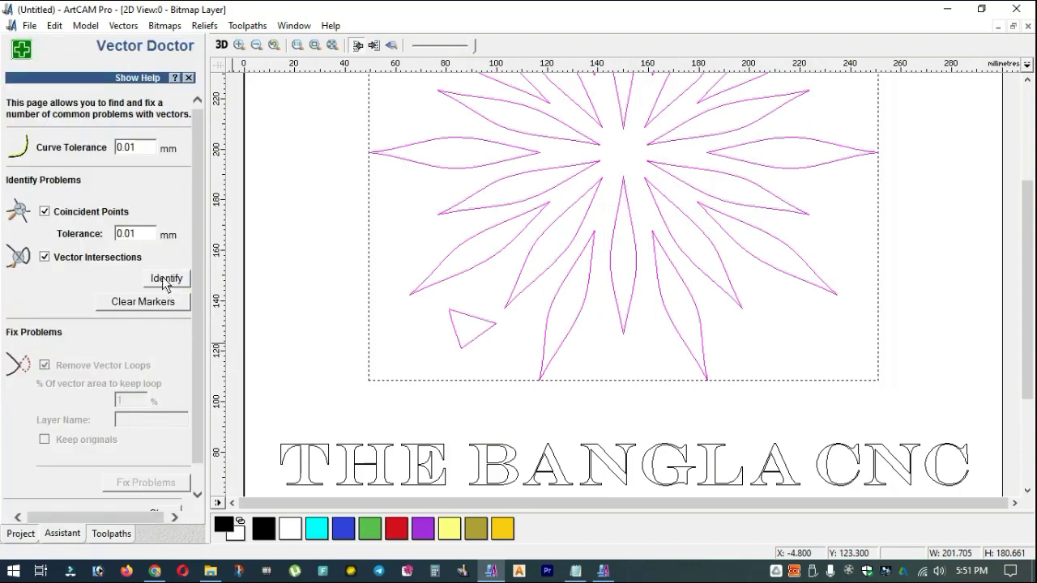
click(165, 280)
scroll(193, 366, down, 1)
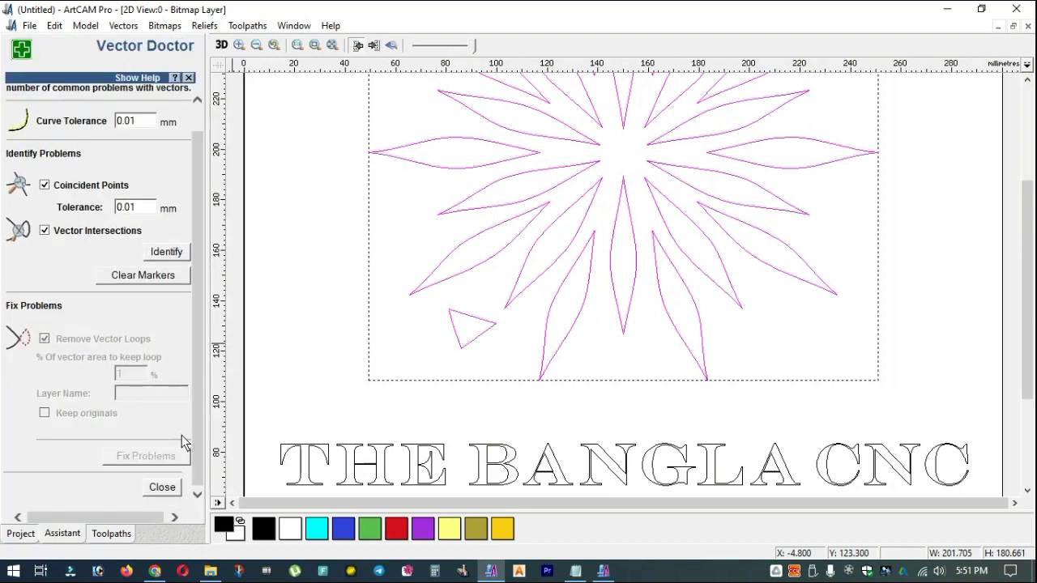
scroll(467, 326, up, 4)
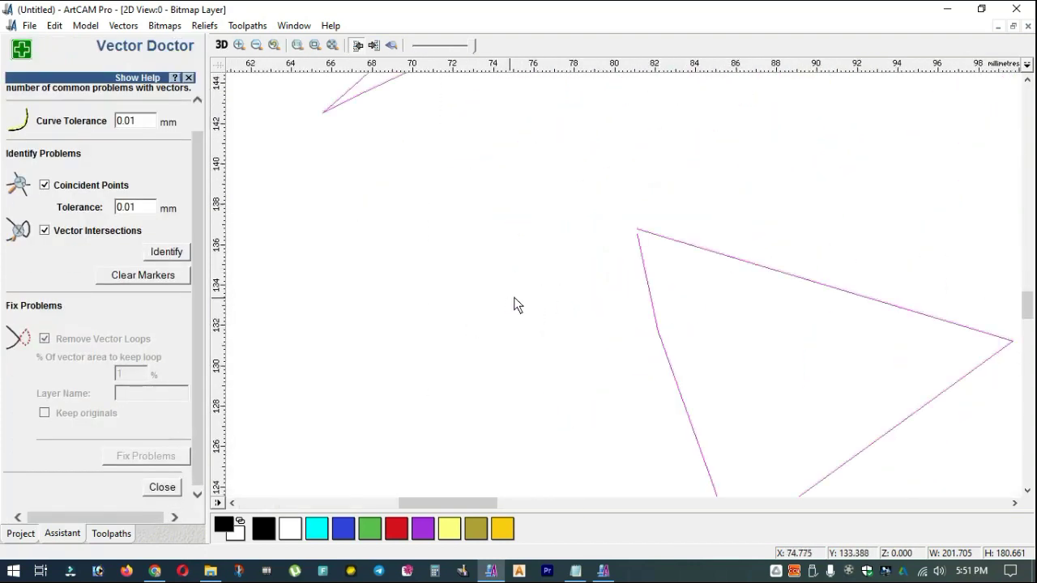
scroll(653, 258, up, 2)
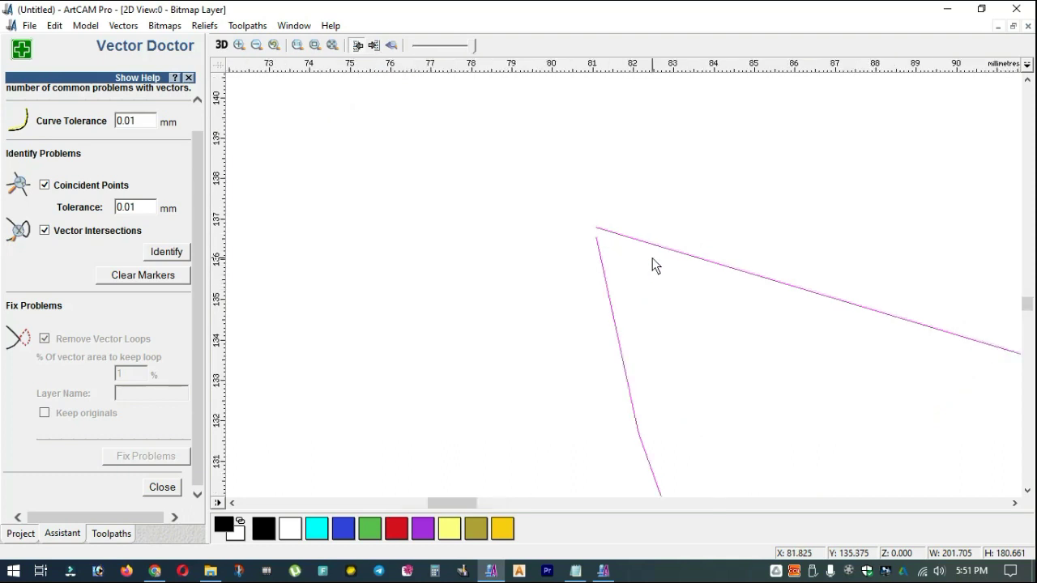
click(160, 487)
- Move the polyline's end node past its first segment so the two ends cross
double_click(613, 323)
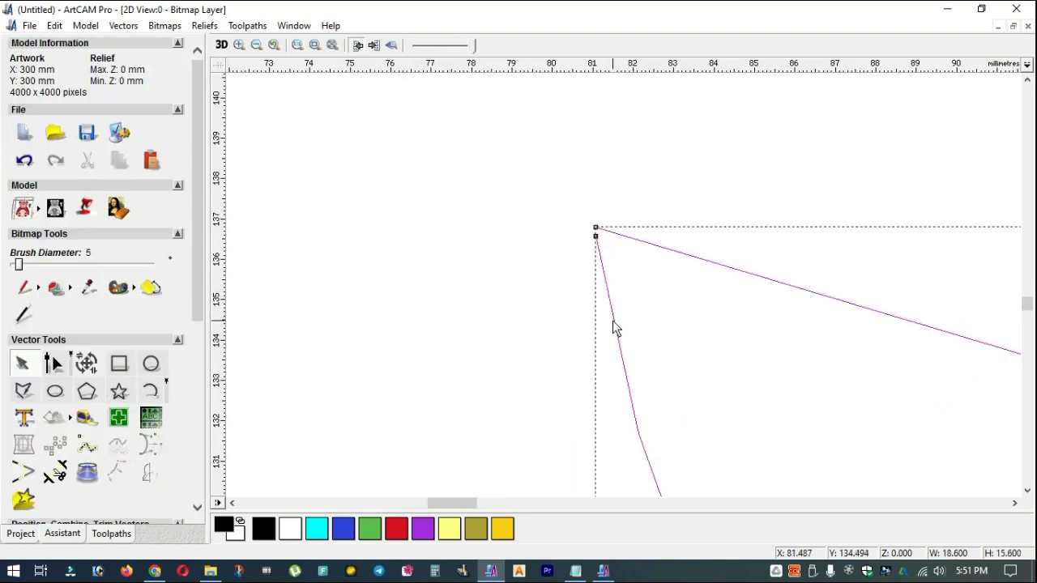
double_click(613, 324)
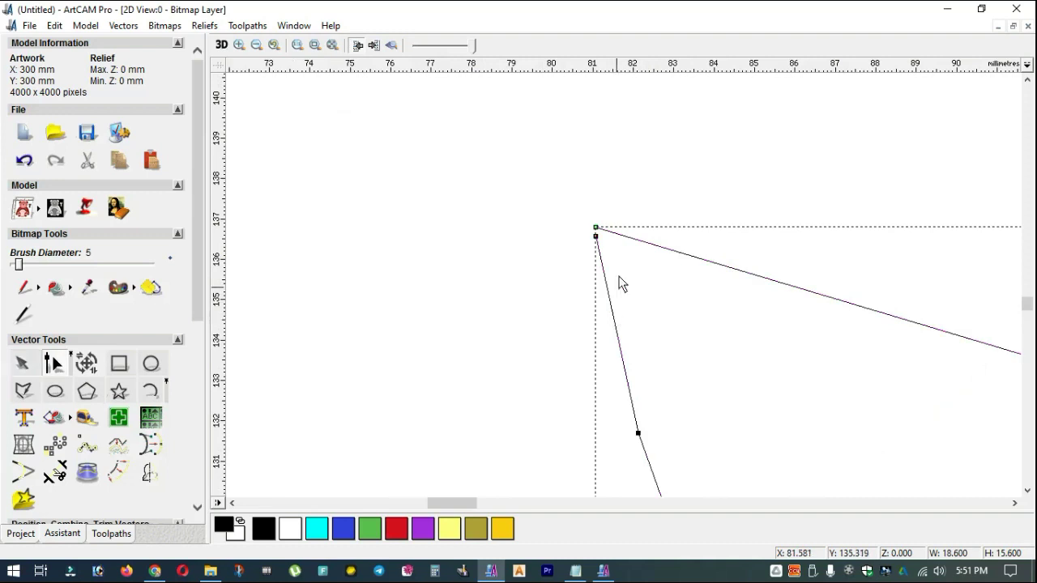
scroll(576, 304, up, 3)
drag(590, 268, 613, 165)
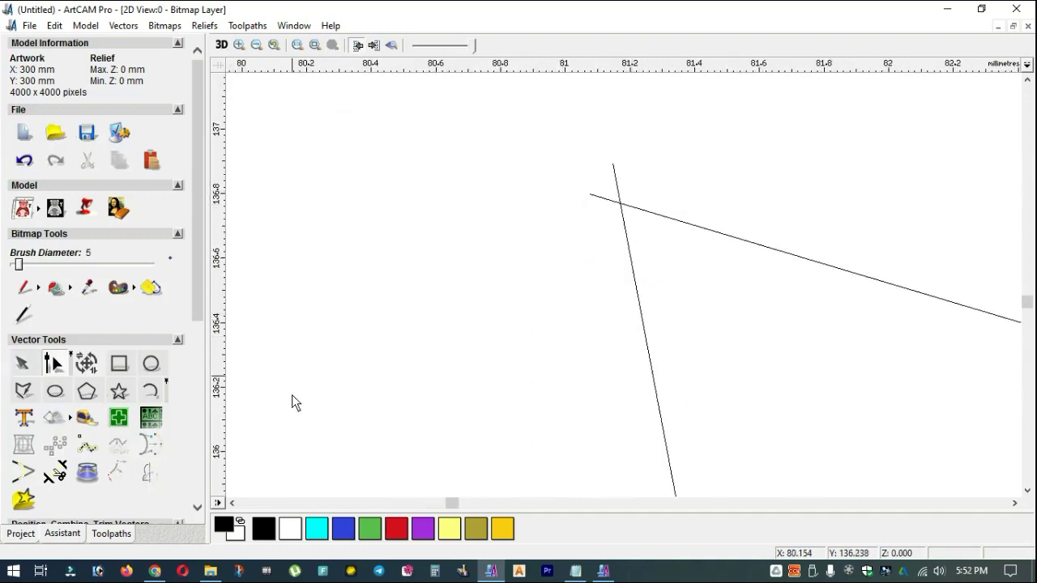
scroll(477, 333, down, 3)
click(33, 365)
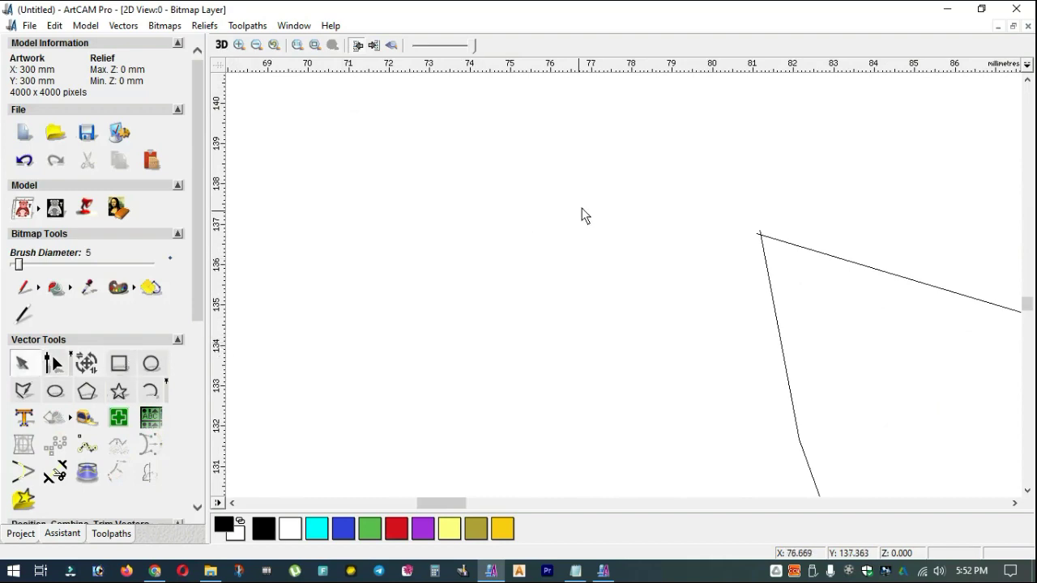
- Identify vector problems in the flower and polyline with Vector Doctor and examine the marker at the polyline's open corner
scroll(599, 219, down, 6)
drag(478, 91, 772, 371)
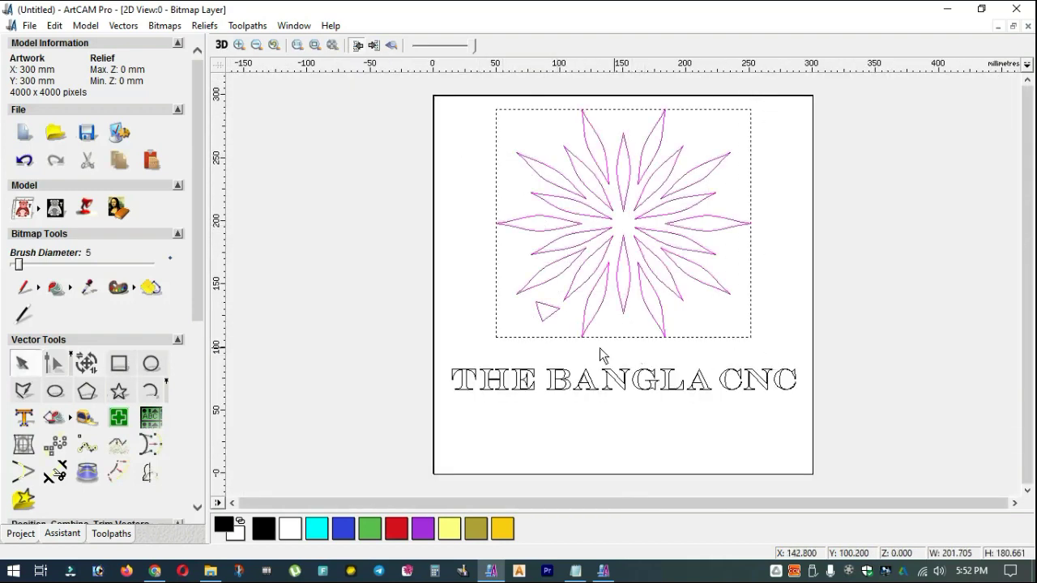
click(118, 417)
click(166, 278)
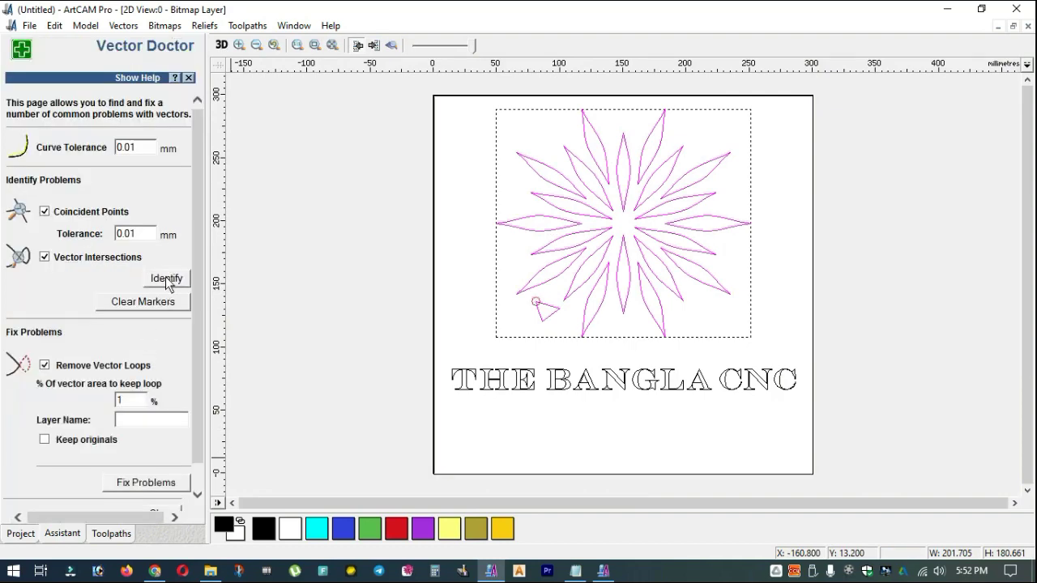
scroll(586, 313, up, 2)
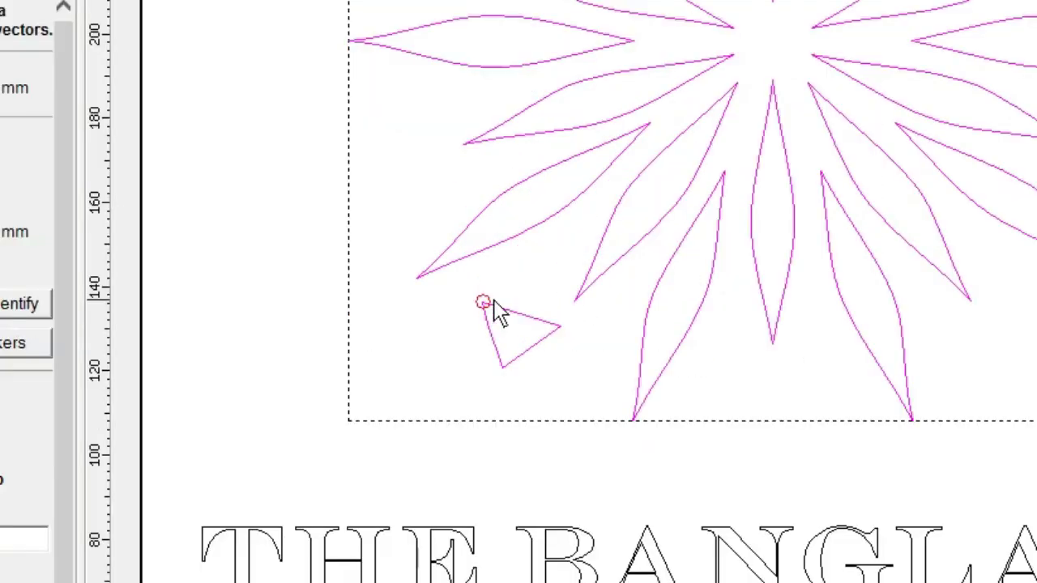
scroll(557, 348, up, 6)
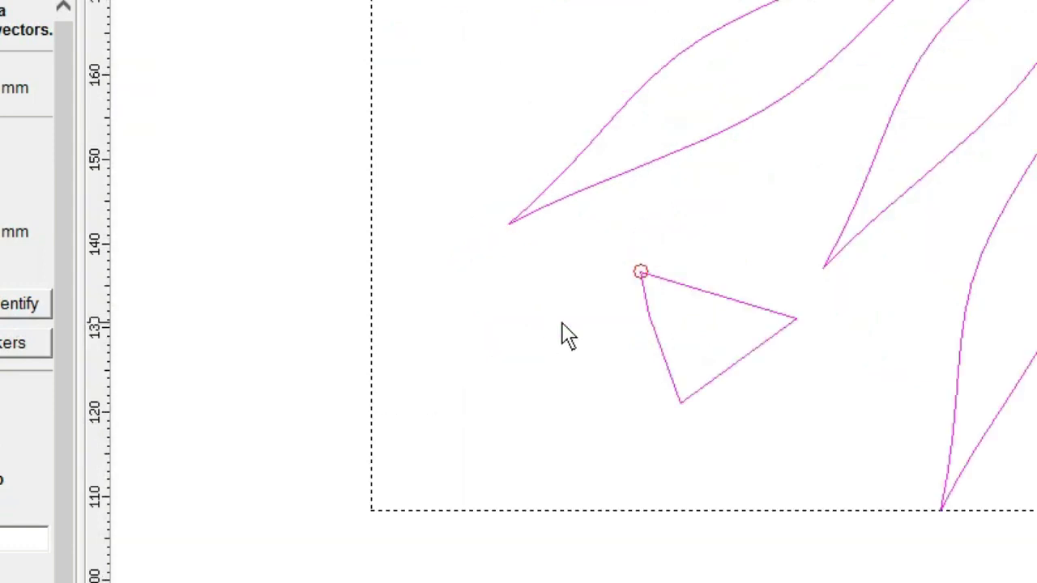
scroll(689, 252, up, 2)
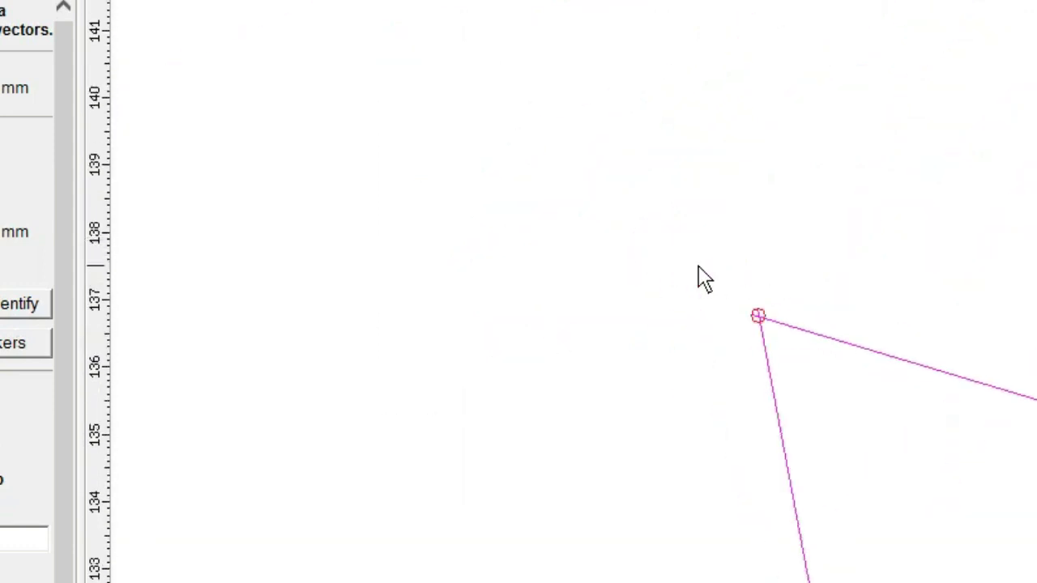
scroll(769, 319, up, 3)
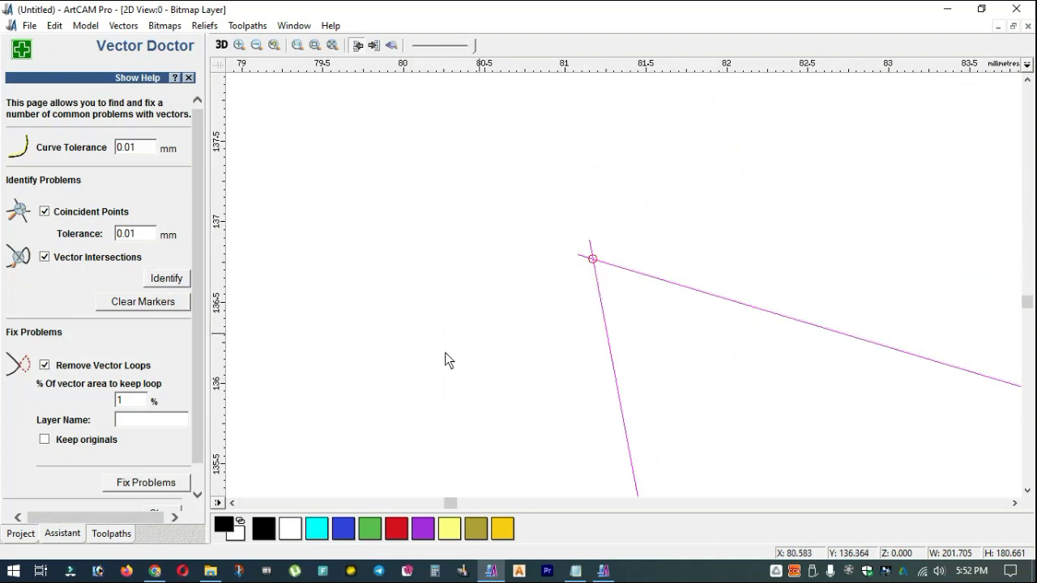
- Try to fix the polyline's crossing ends by removing vector loops at 1%, and close Vector Doctor without keeping the markers
click(148, 485)
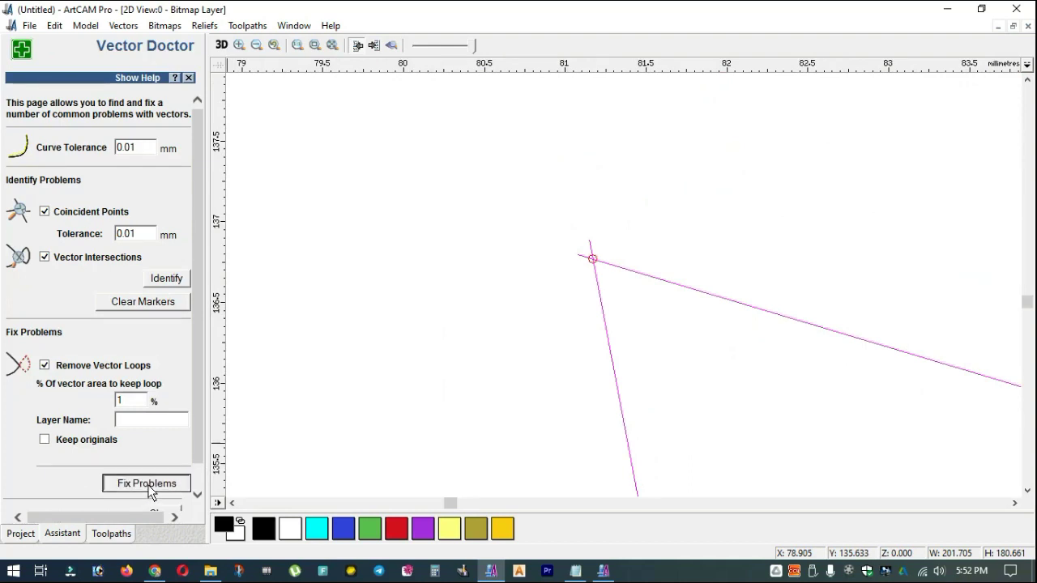
click(614, 333)
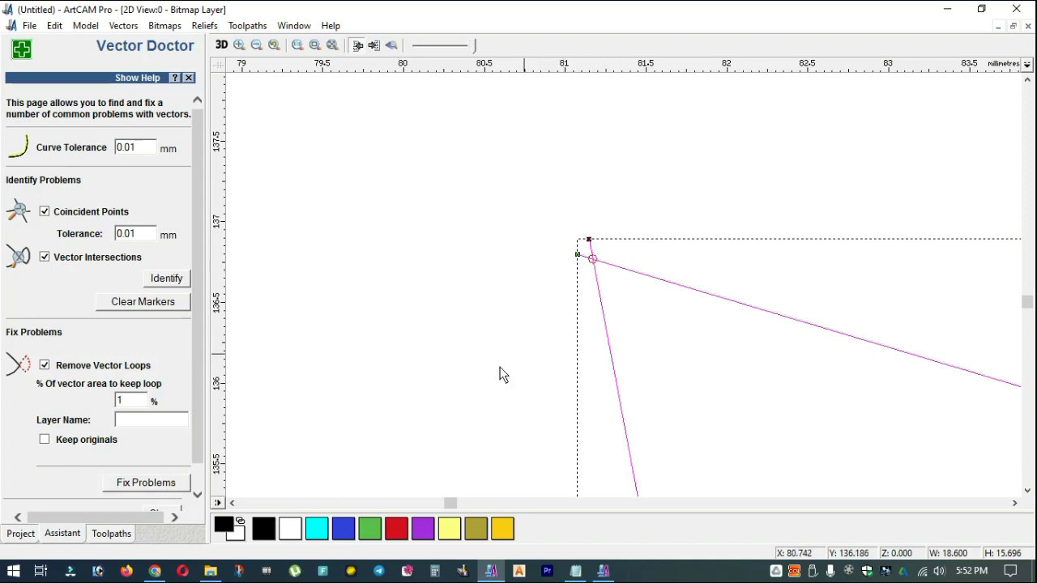
scroll(602, 283, up, 2)
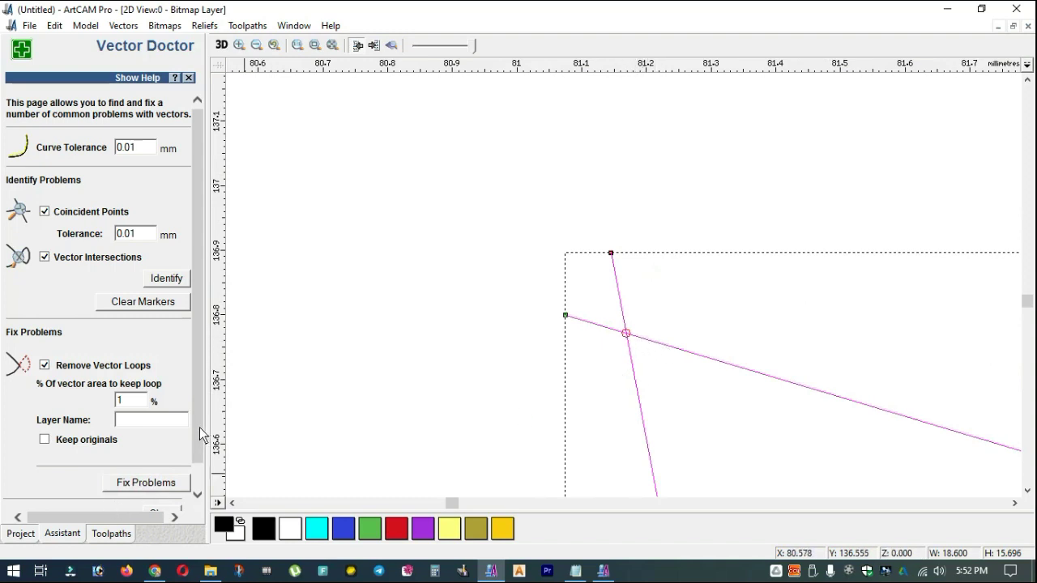
scroll(196, 430, down, 1)
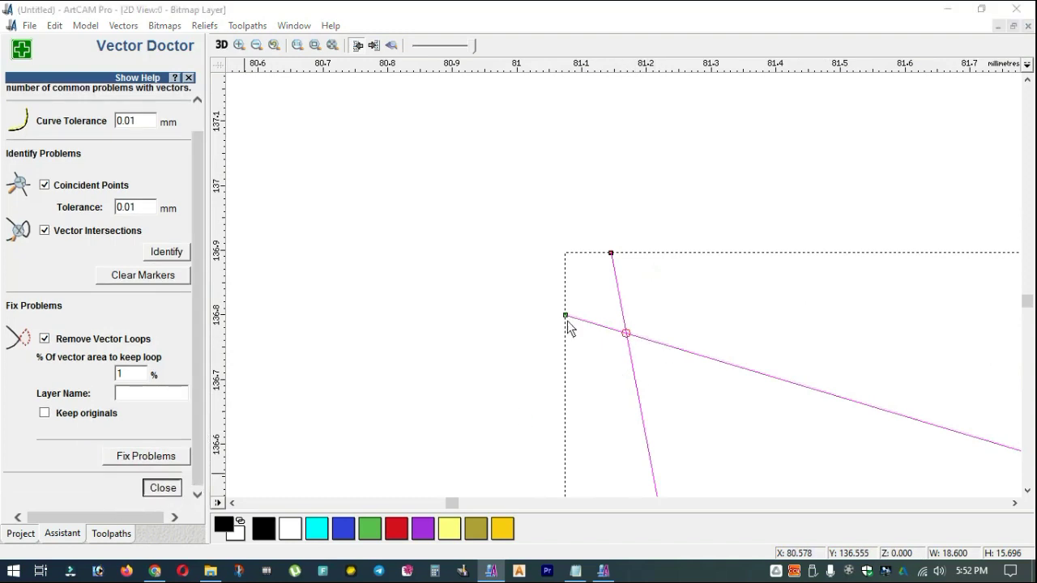
key(Return)
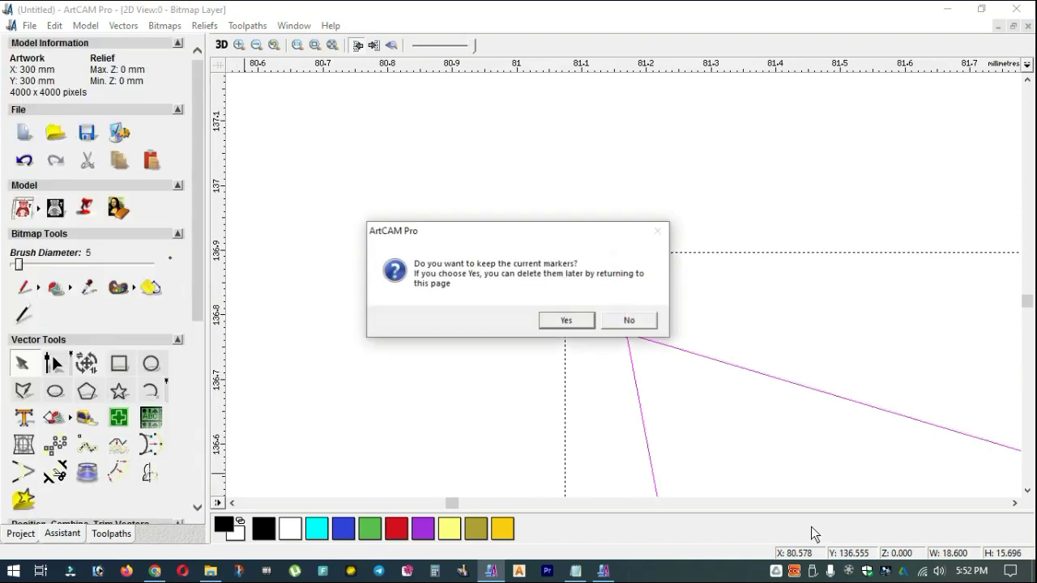
click(629, 321)
- Delete the polyline with crossing ends beside the flower
scroll(745, 384, down, 10)
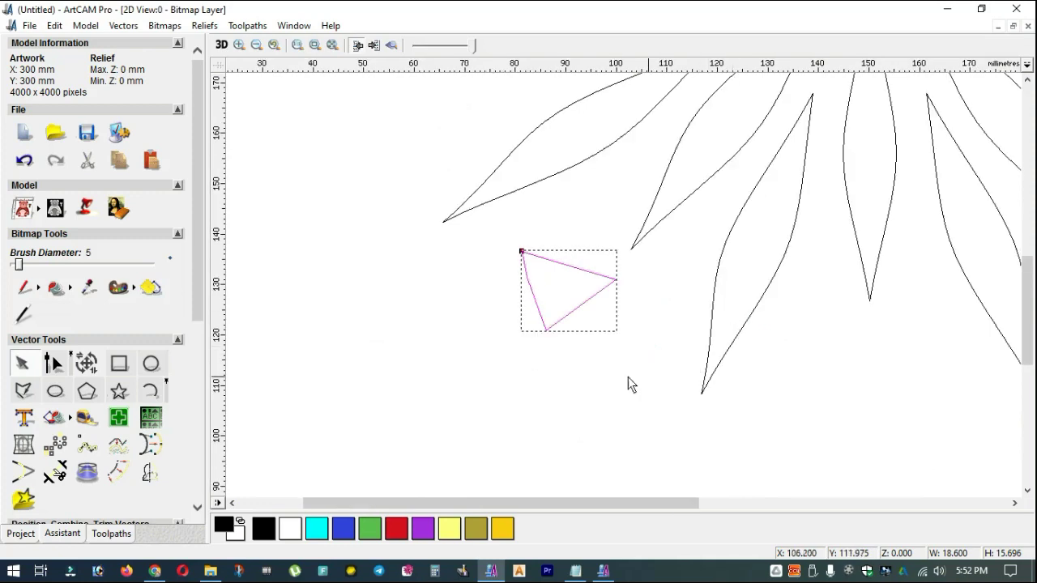
click(631, 384)
click(594, 296)
key(Delete)
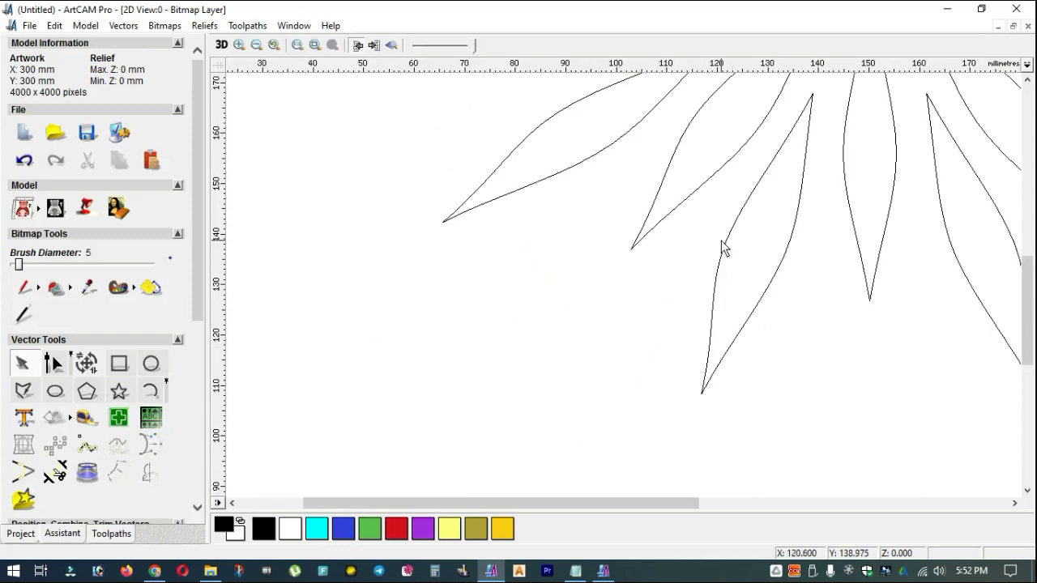
- Select all the petals of the flower design, leaving the THE BANGLA CNC text unselected
key(F3)
scroll(672, 224, up, 2)
key(F3)
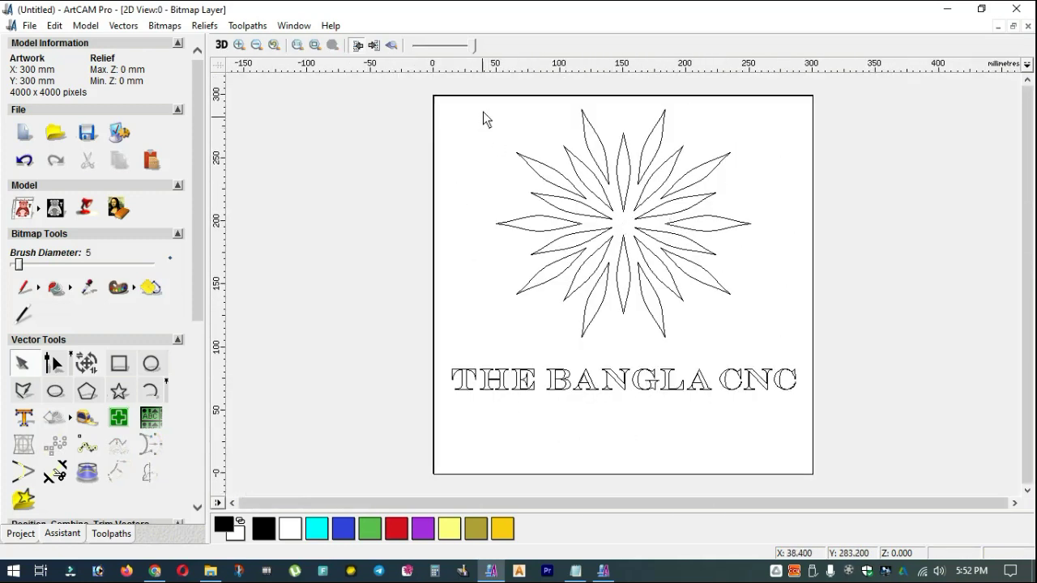
drag(483, 99, 777, 300)
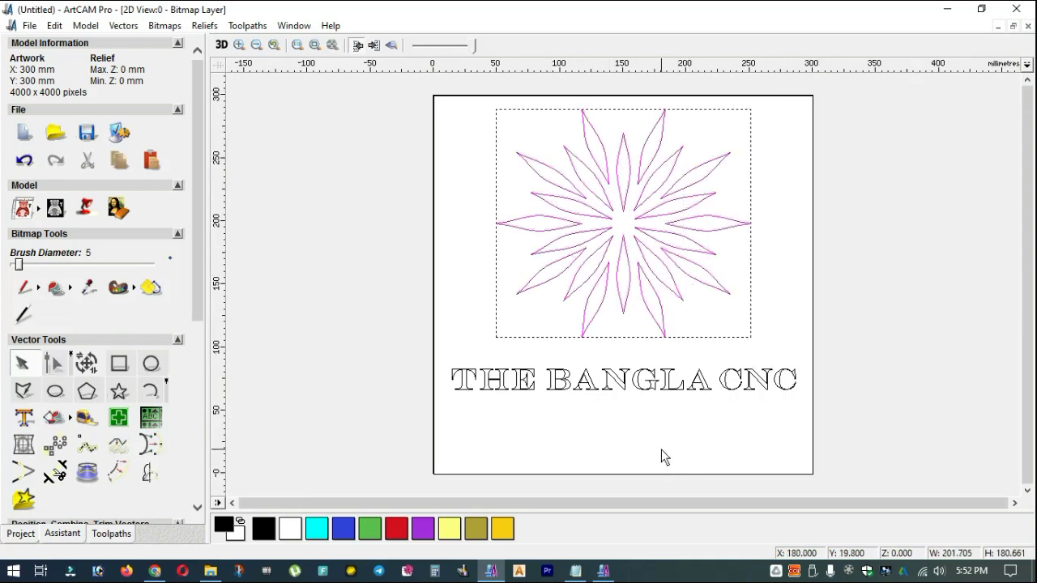
- Select the THE BANGLA CNC text on its own and examine its letter outlines up close
click(502, 139)
drag(409, 356, 855, 426)
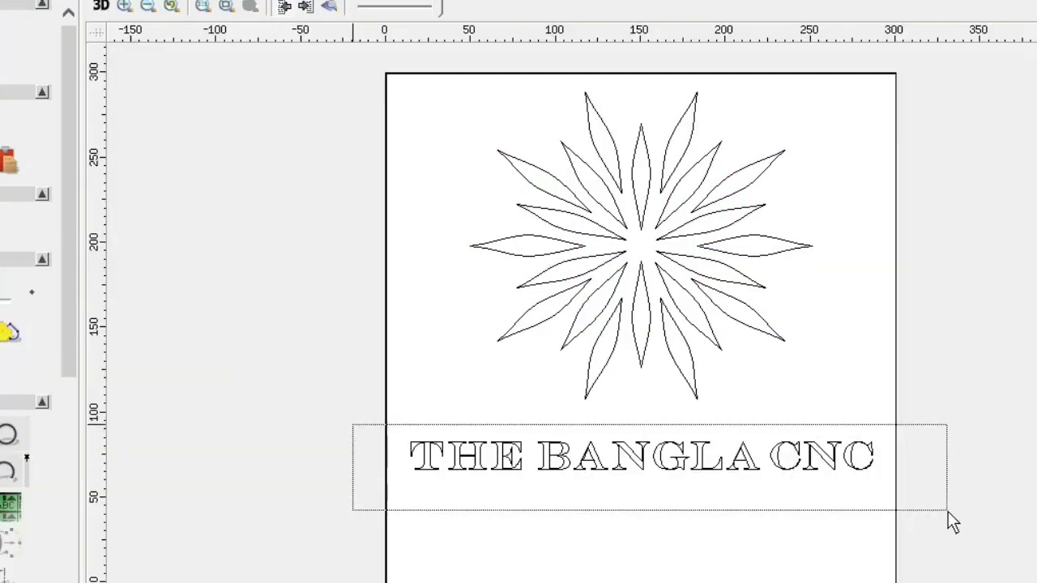
drag(948, 512, 948, 511)
scroll(653, 398, up, 10)
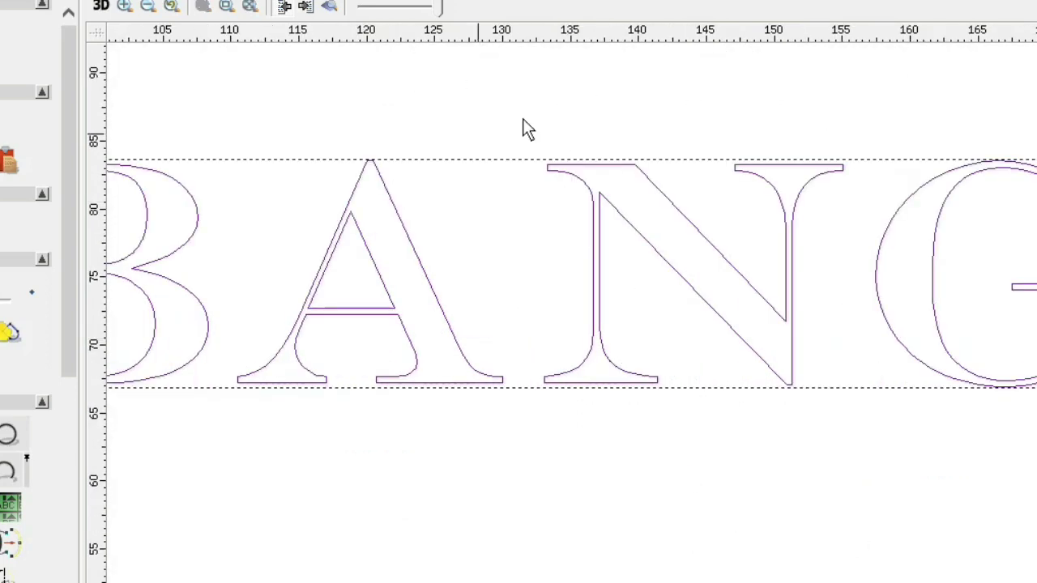
scroll(703, 297, down, 8)
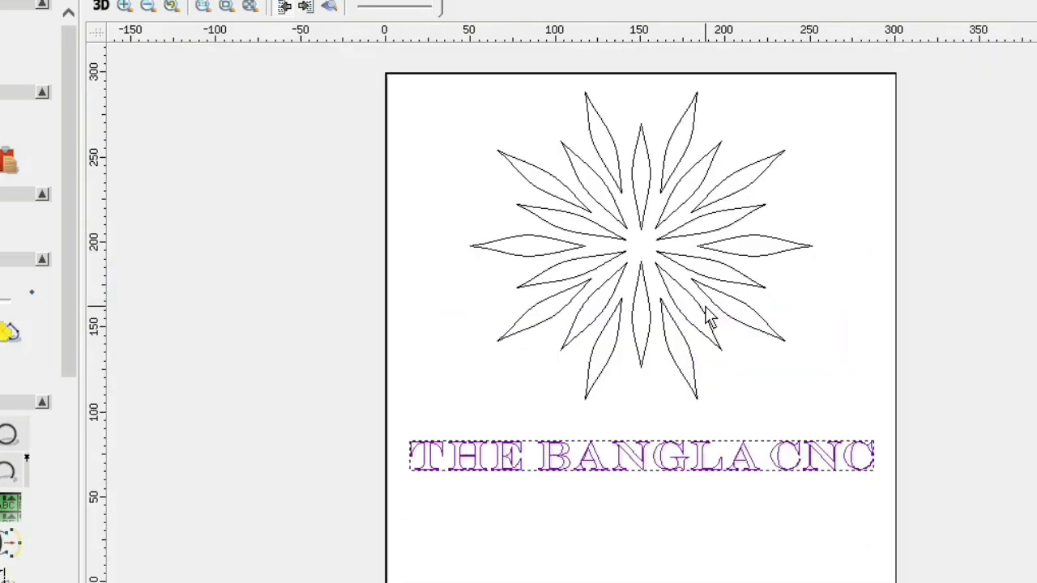
click(664, 530)
- Group all the petals of the flower into one object and select the group
click(670, 280)
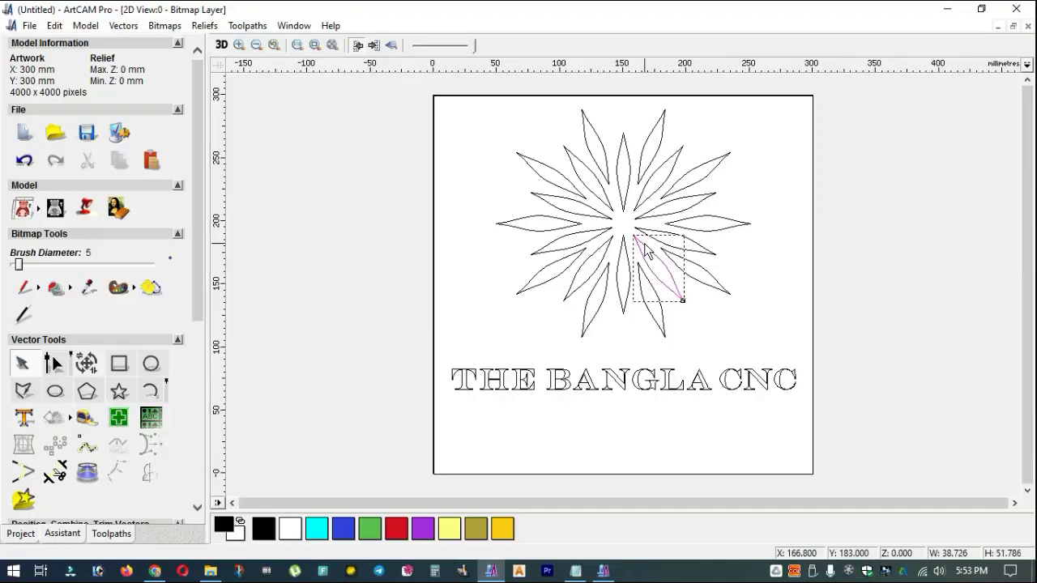
click(567, 312)
drag(469, 85, 775, 346)
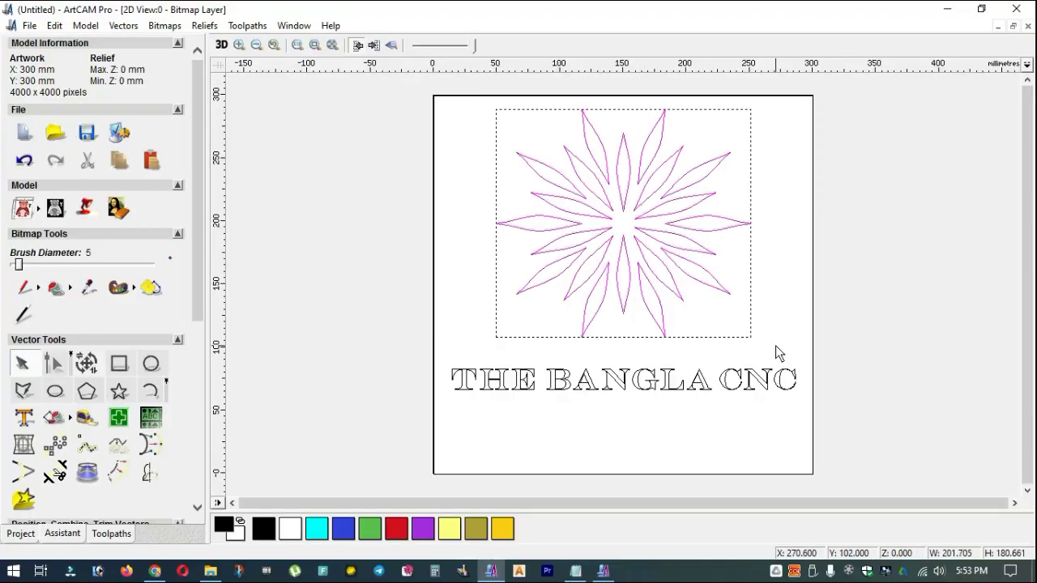
click(663, 442)
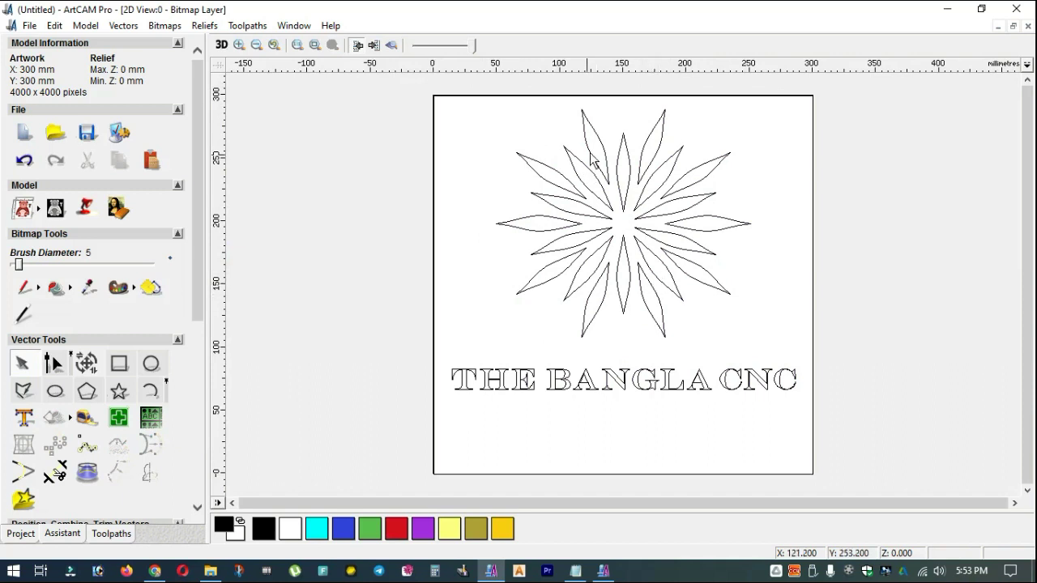
click(643, 260)
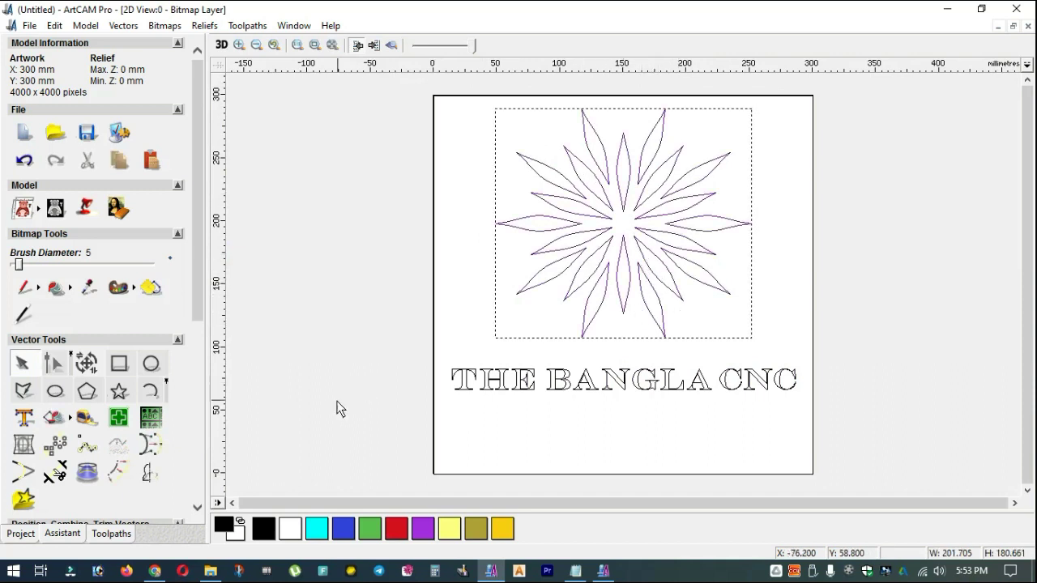
click(552, 313)
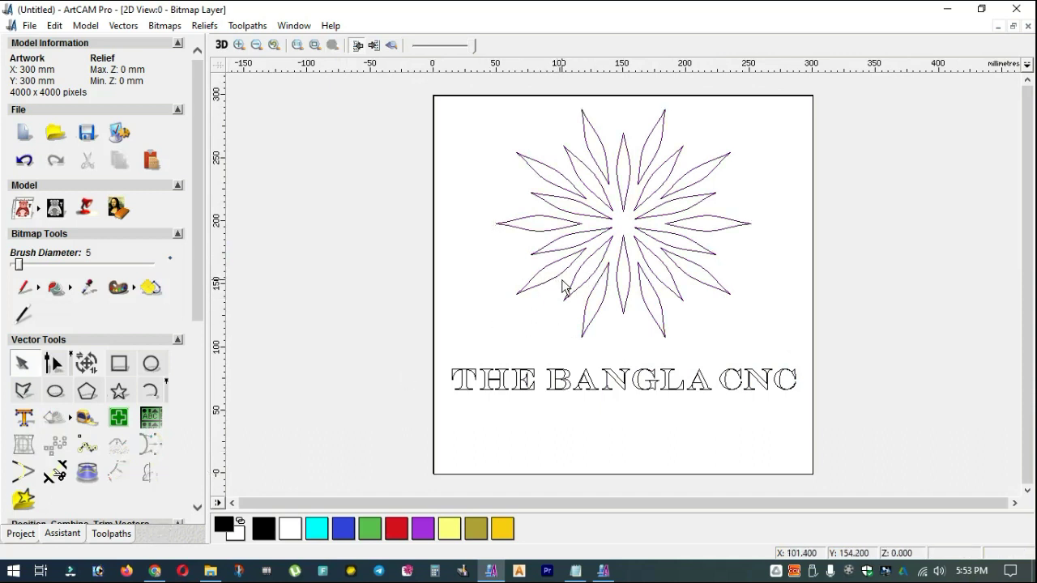
click(562, 278)
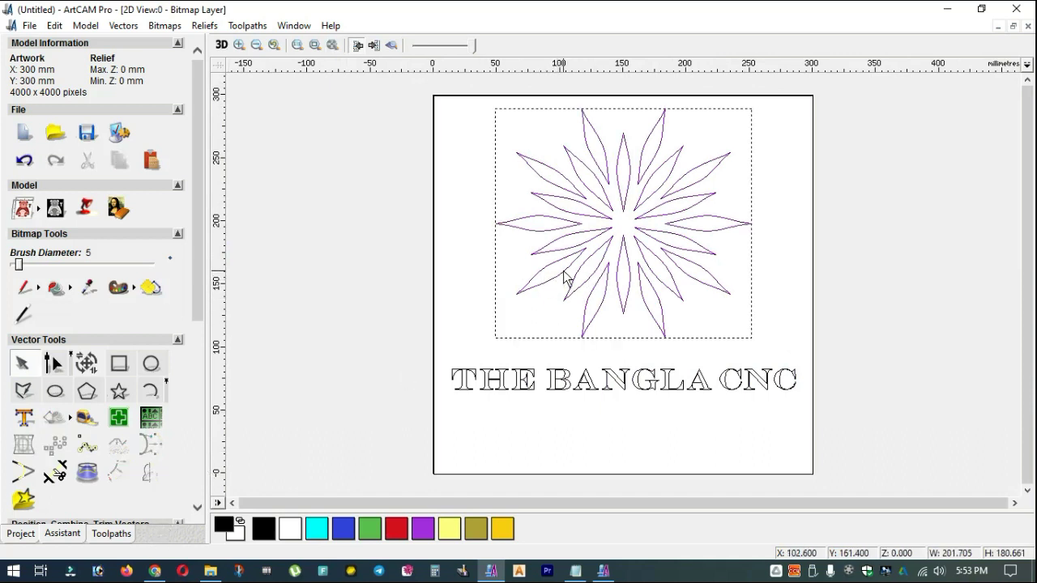
- Start a V-Bit Carving toolpath for the flower with start depth 0 and tolerance 0.01
click(125, 535)
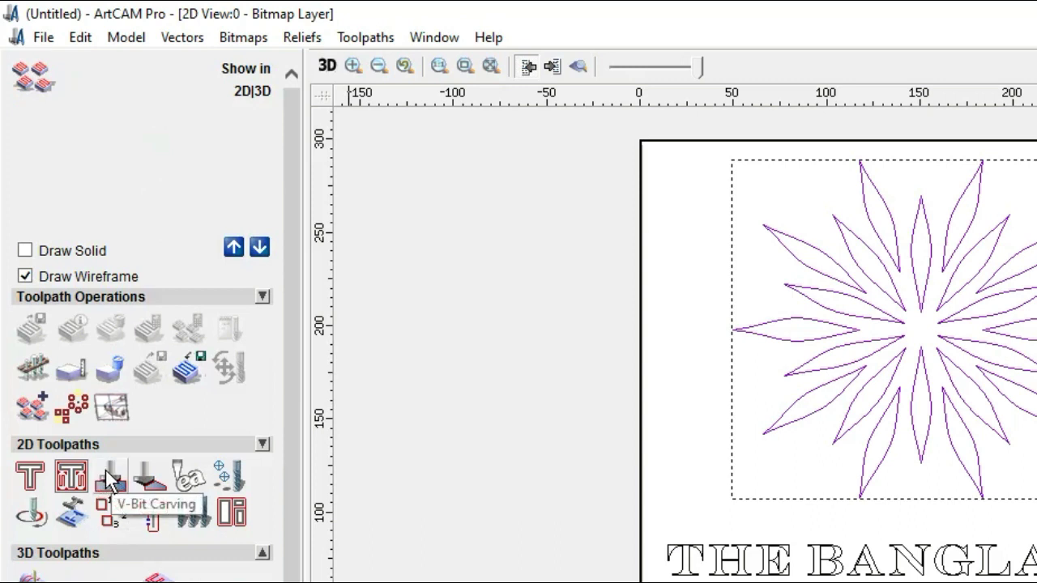
click(108, 478)
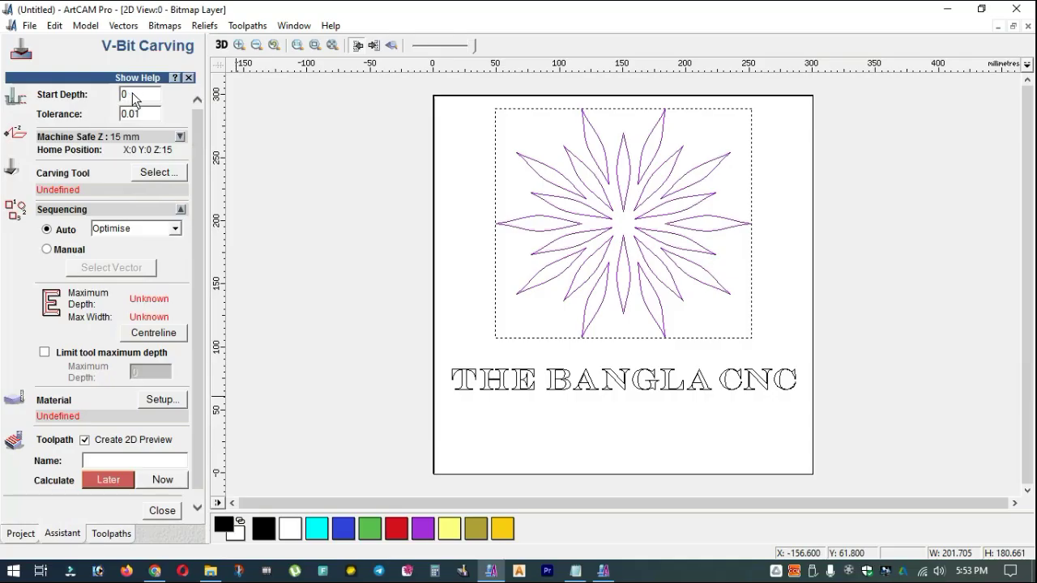
double_click(134, 99)
drag(151, 118, 77, 124)
- Choose the V-Bit 32 mm 90 degree as the carving tool, keeping its 32 mm diameter and 90-degree included angle
click(156, 174)
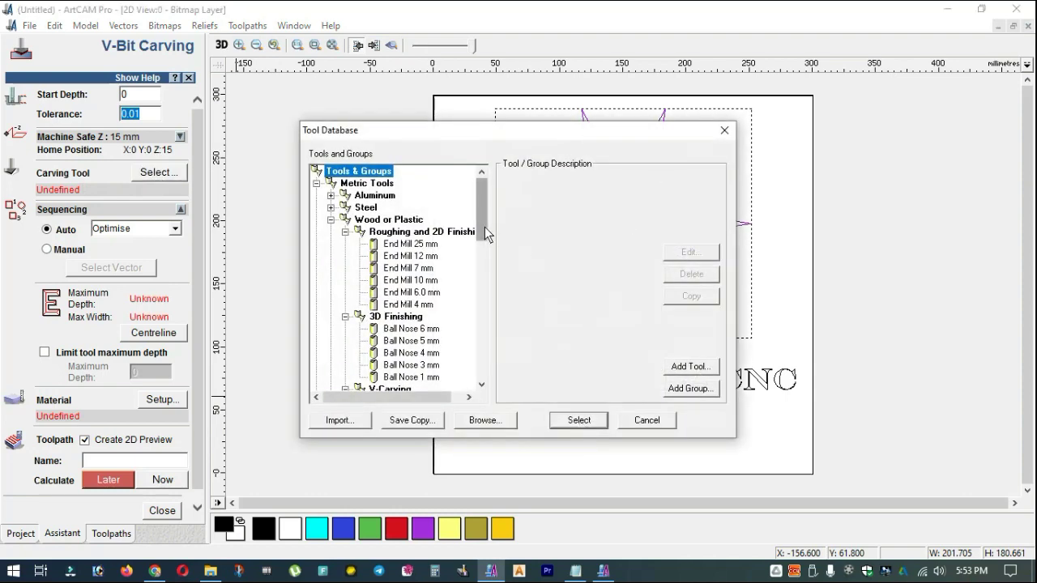
drag(482, 227, 485, 272)
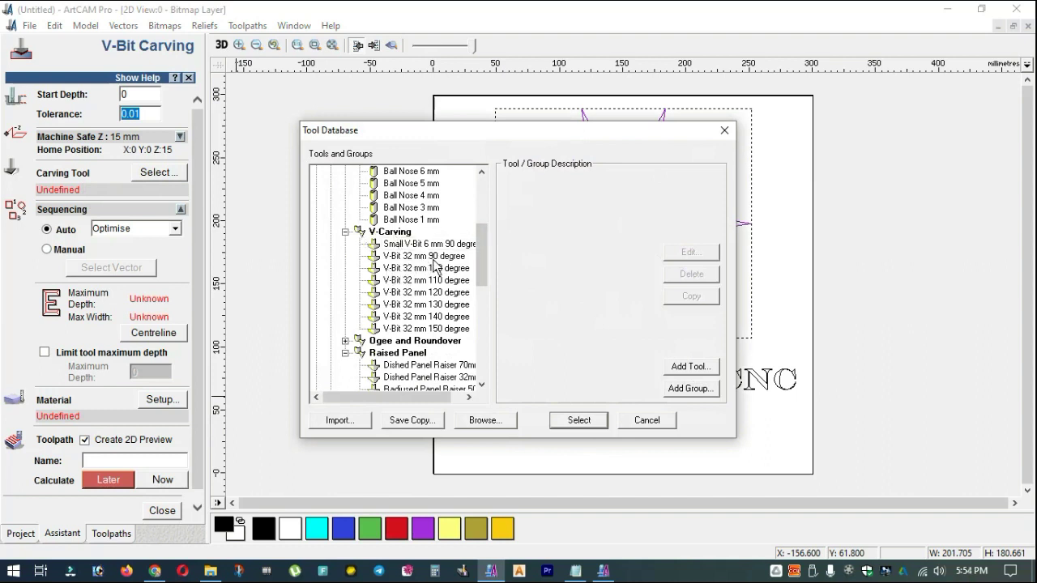
click(435, 261)
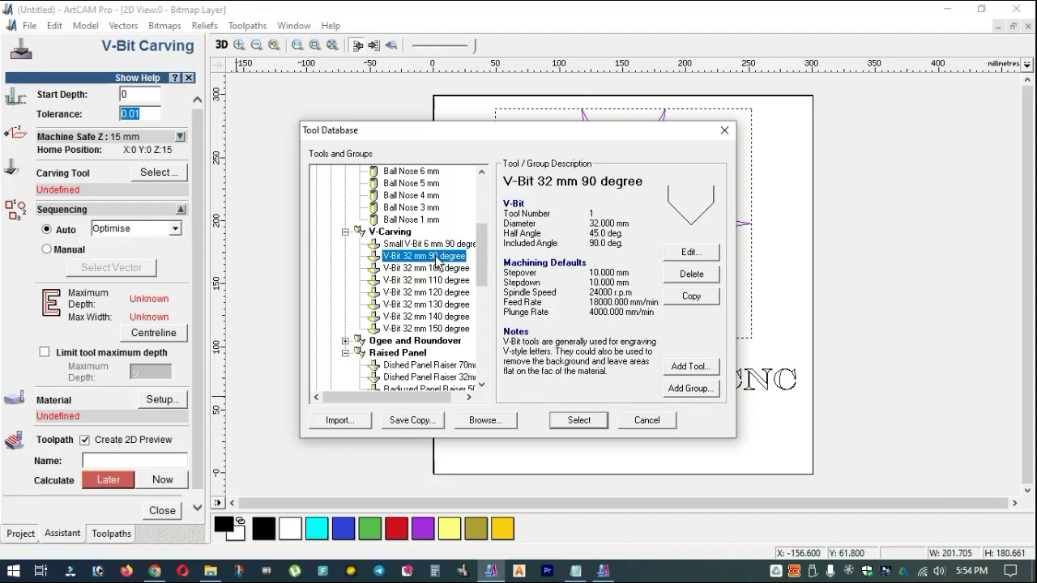
click(690, 252)
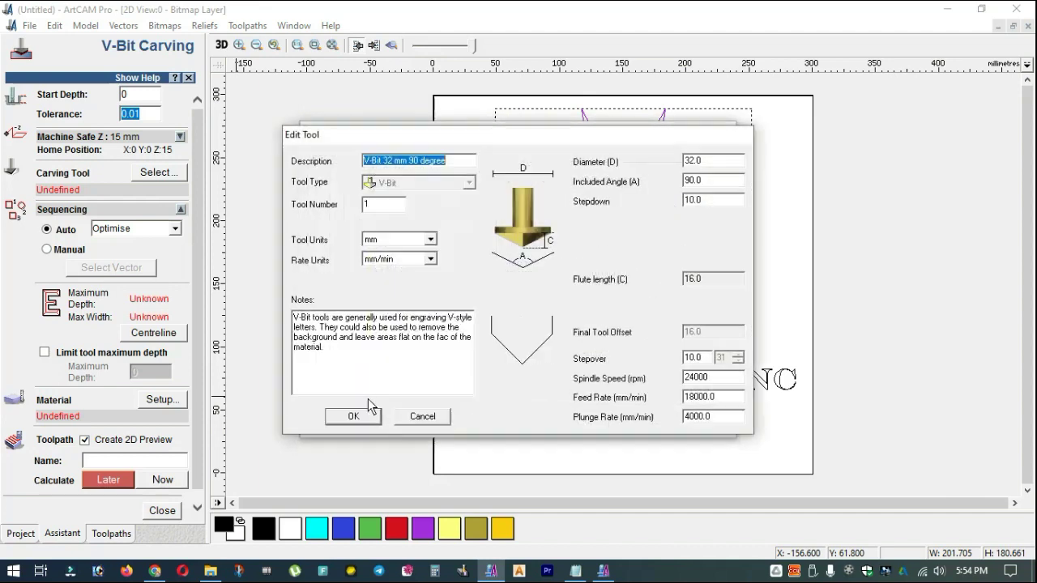
double_click(718, 167)
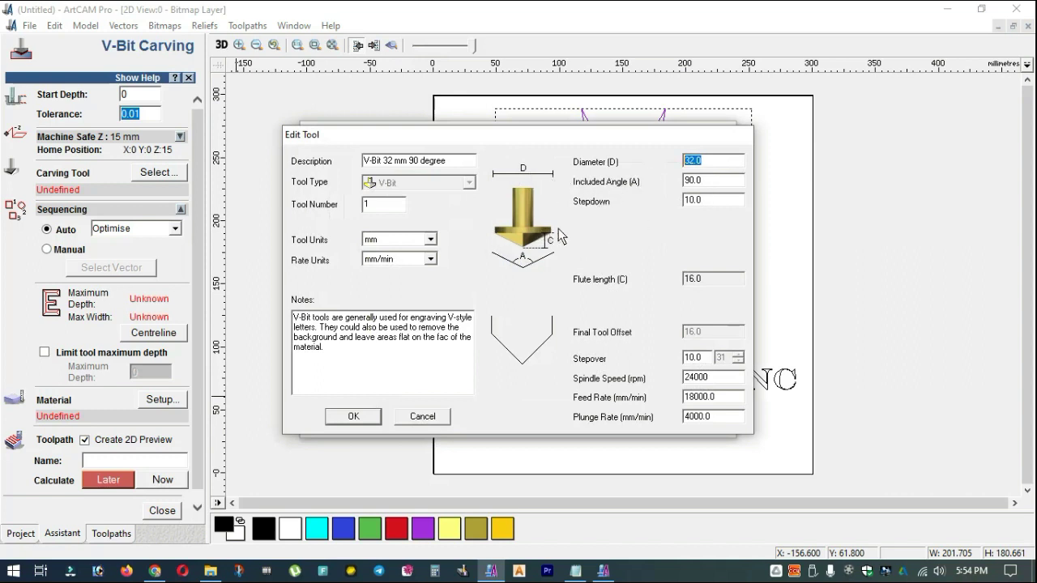
double_click(710, 182)
key(Tab)
click(349, 416)
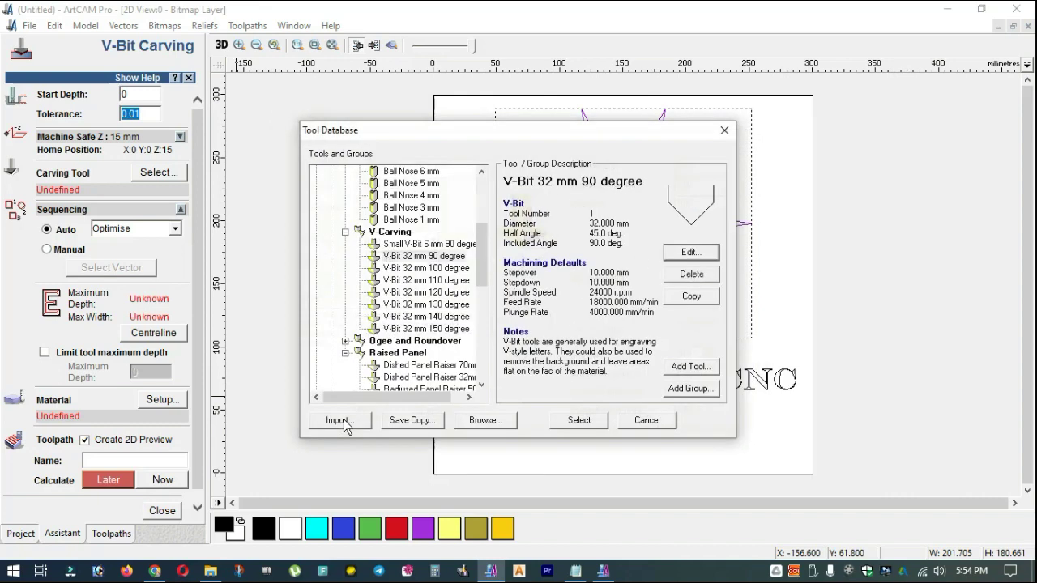
click(578, 420)
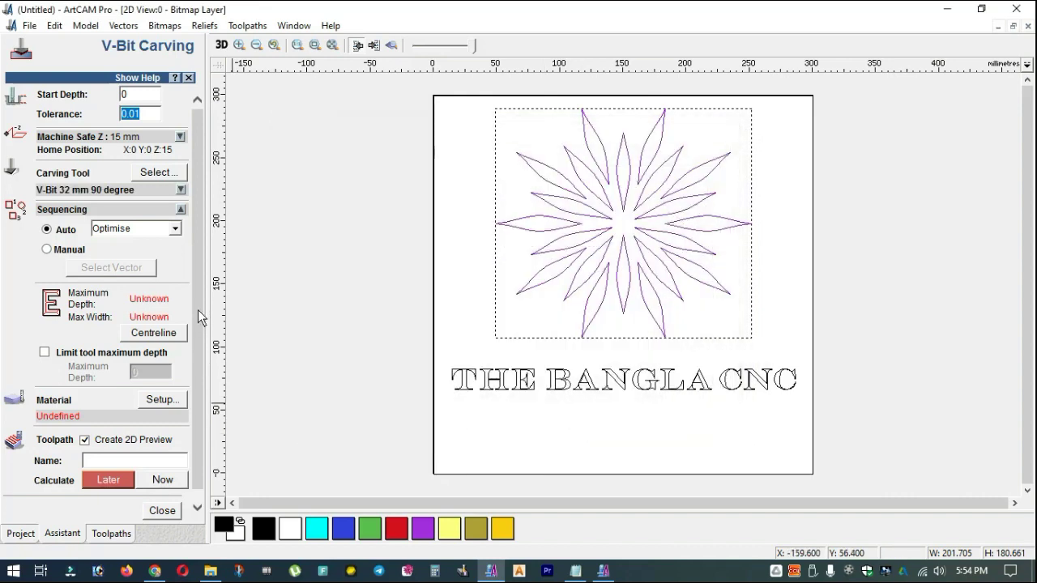
- Generate the carving centreline for the petals and set the material thickness to 40 mm with Z zero at the material's top
scroll(197, 310, down, 1)
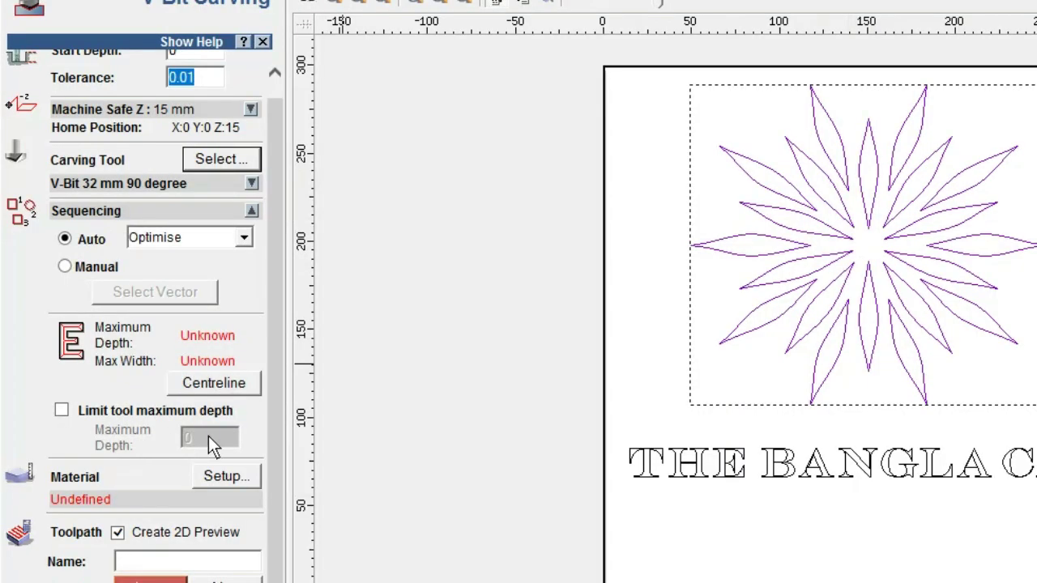
click(216, 386)
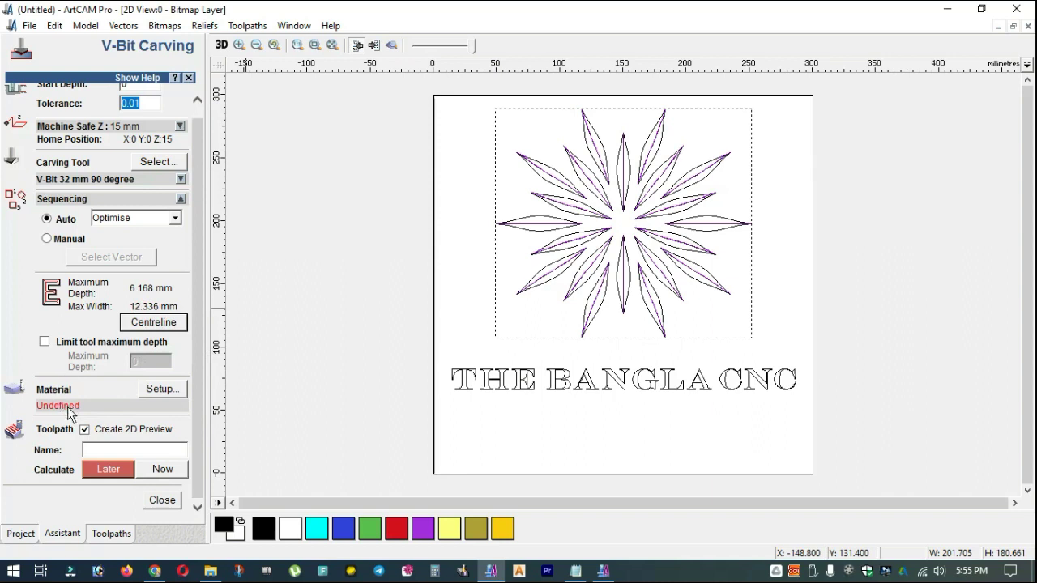
click(158, 390)
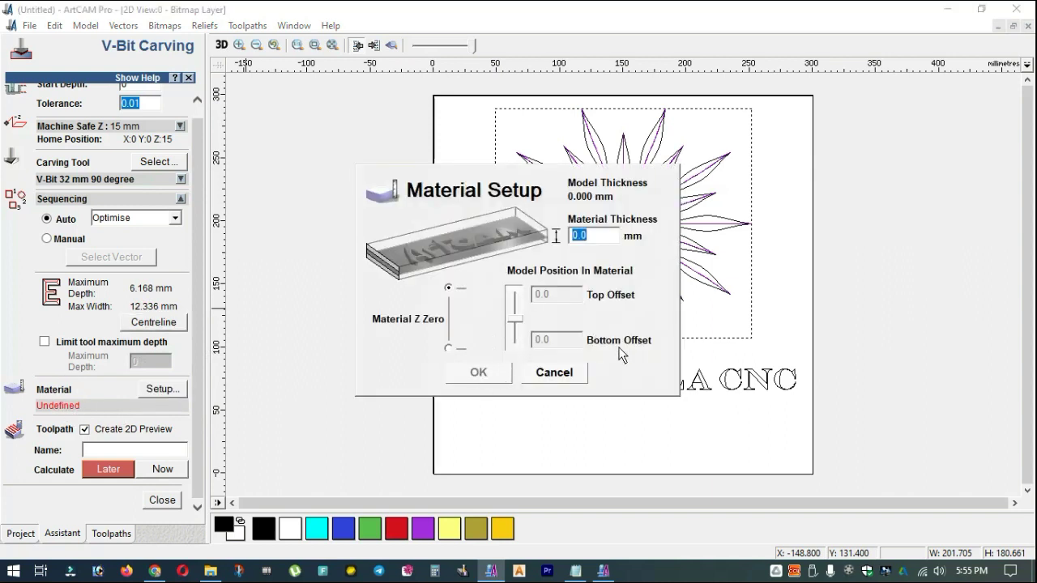
text(40)
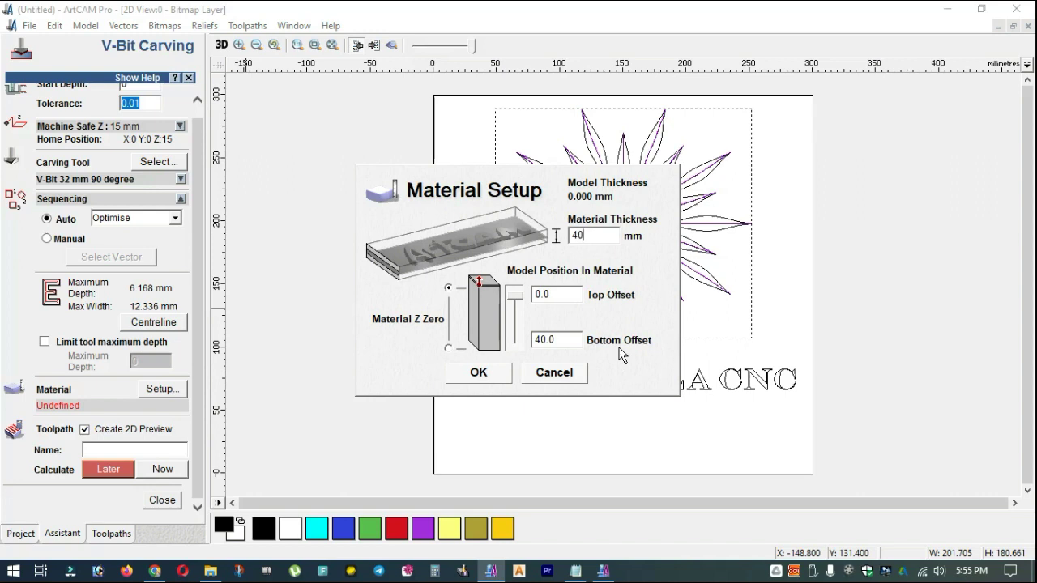
key(shift+Home)
click(479, 375)
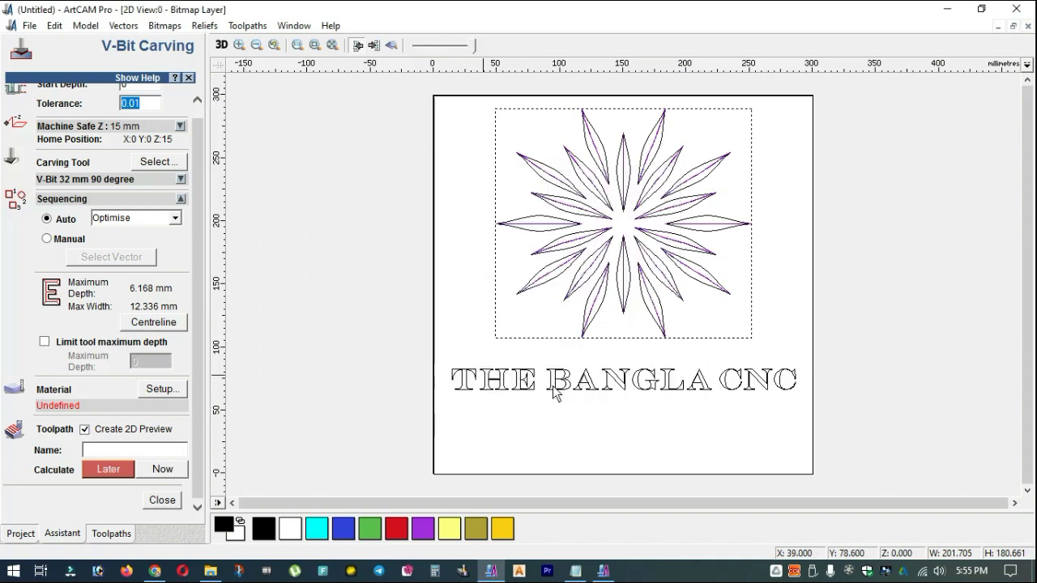
- Calculate the flower's V-bit carving toolpath and simulate it in 3D at Fast resolution
click(163, 470)
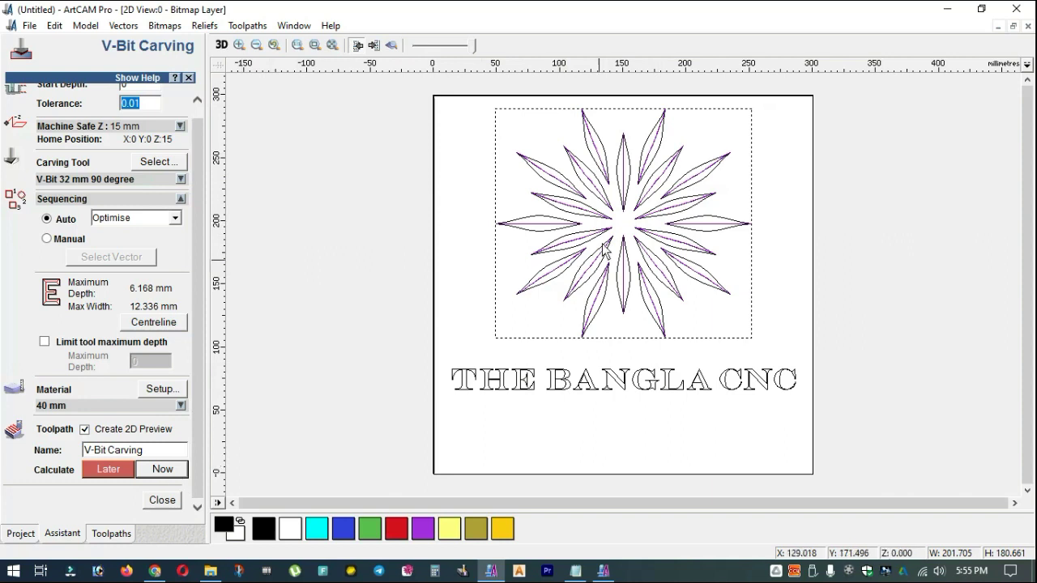
click(111, 535)
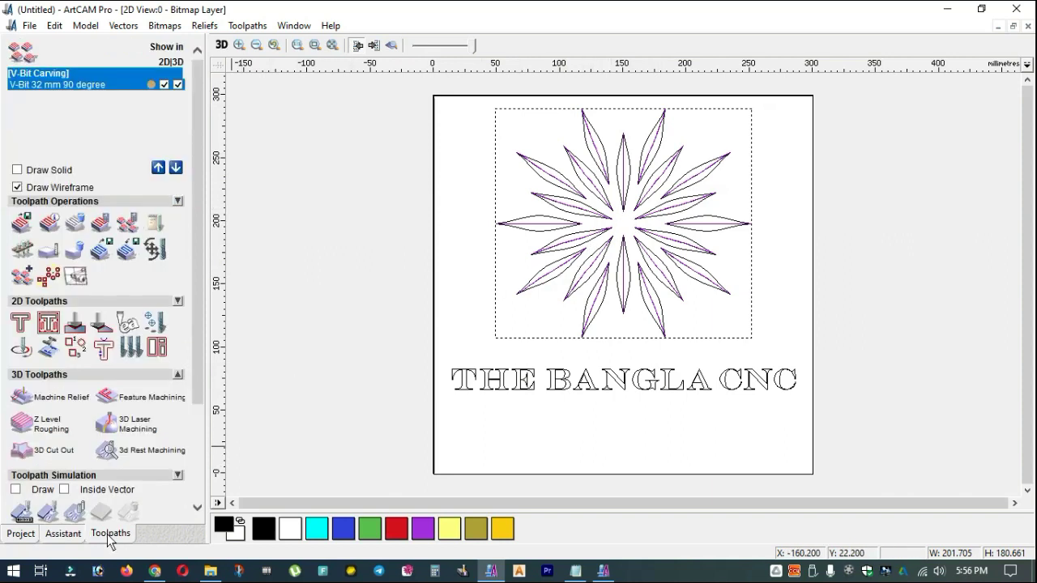
click(47, 509)
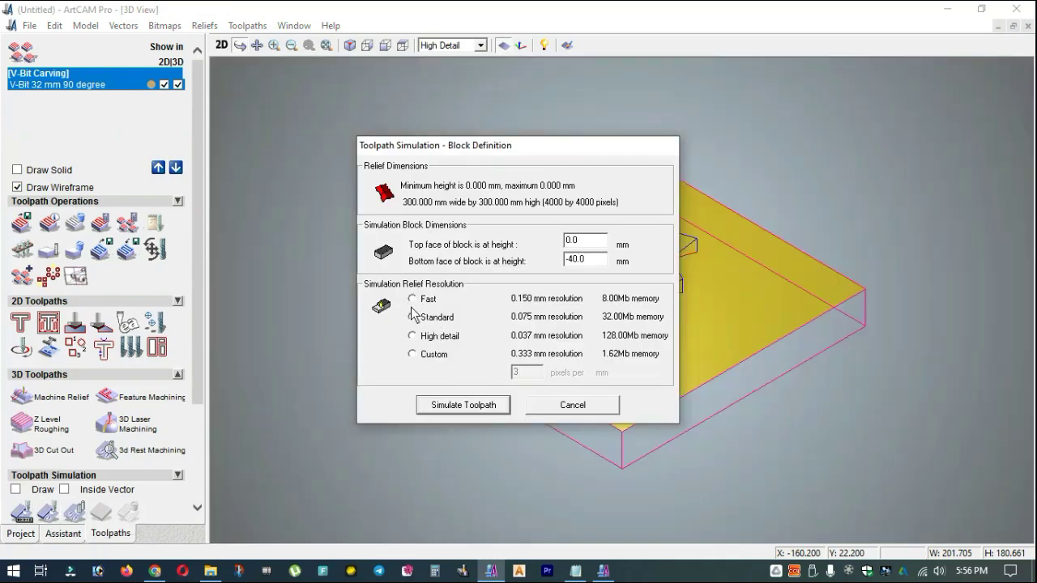
click(413, 300)
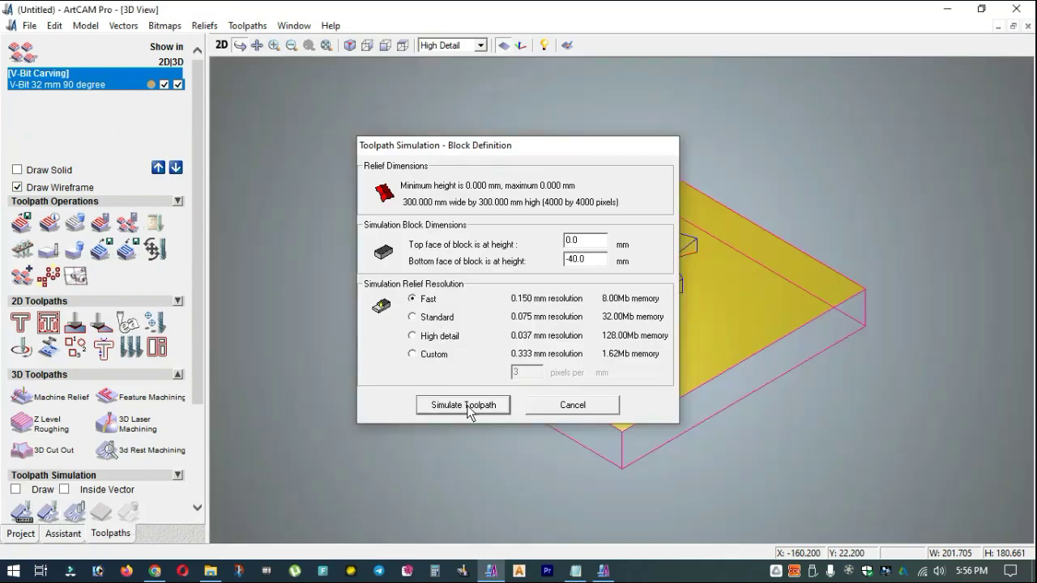
click(466, 405)
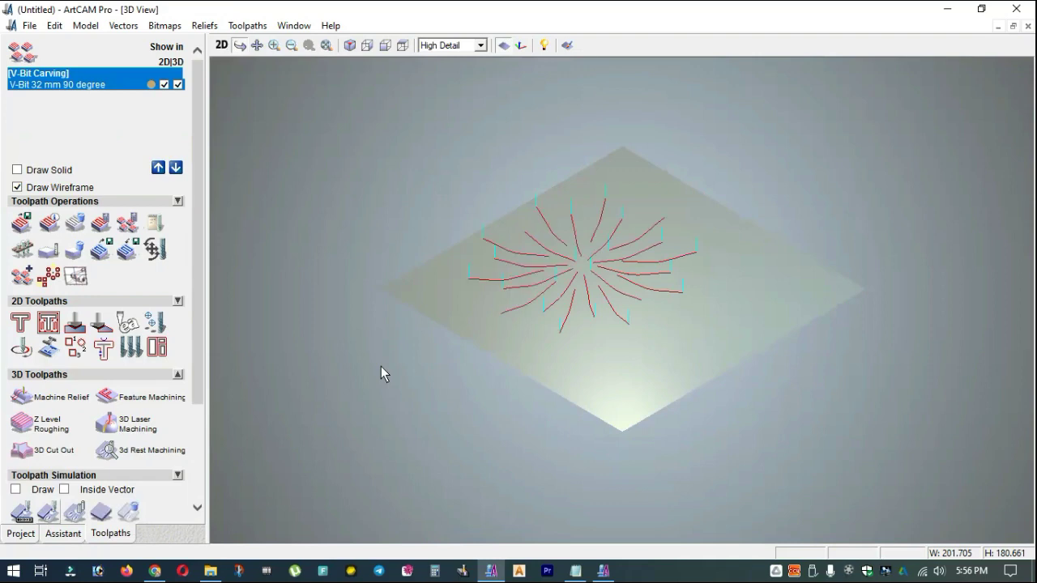
drag(597, 419, 539, 463)
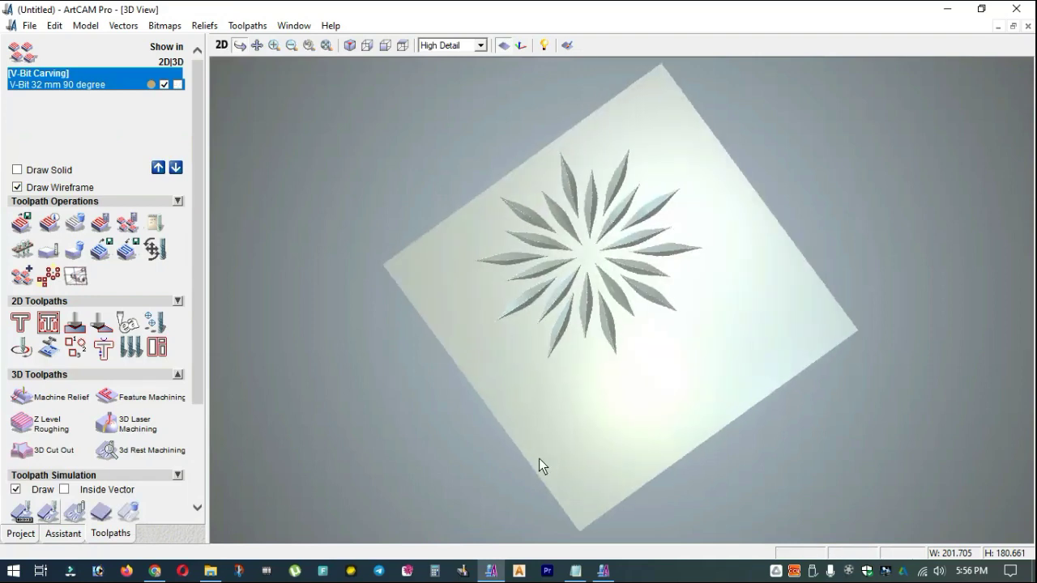
mouse_move(759, 296)
mouse_down()
mouse_move(808, 365)
mouse_move(618, 165)
mouse_move(669, 150)
mouse_move(657, 256)
mouse_move(648, 107)
mouse_move(624, 81)
mouse_move(569, 128)
mouse_move(530, 102)
mouse_move(719, 297)
mouse_up()
scroll(655, 258, up, 3)
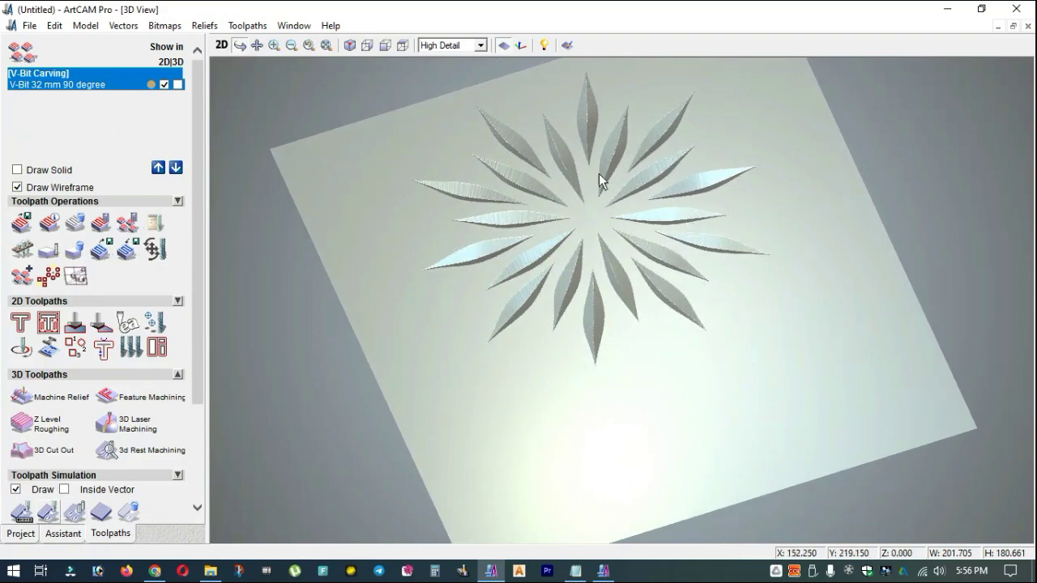
click(222, 44)
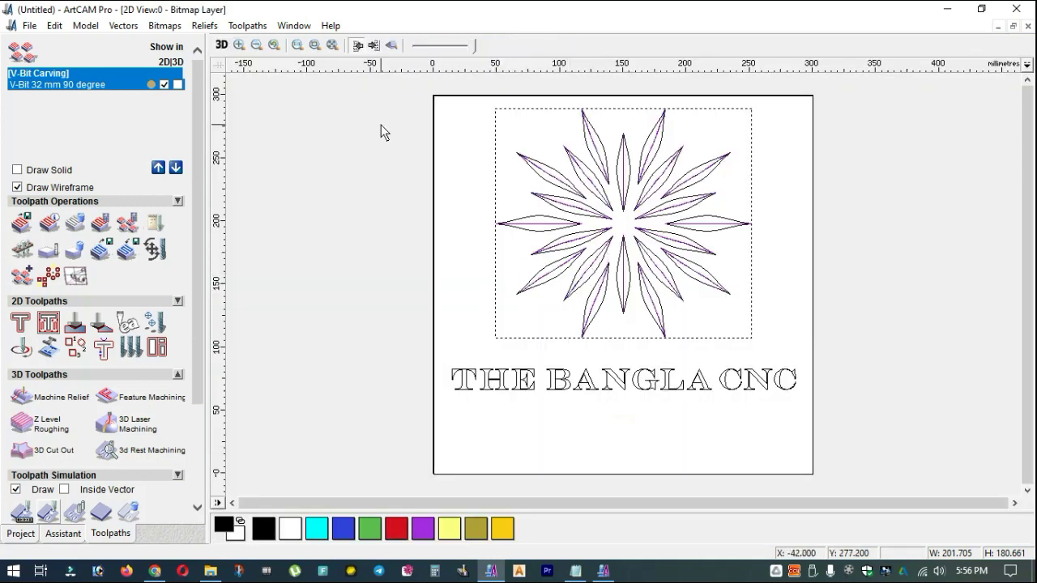
- Start saving the flower's V-Bit Carving toolpath in G-Code Arcs (mm) (*.tap) format, with the Desktop as the location
click(20, 224)
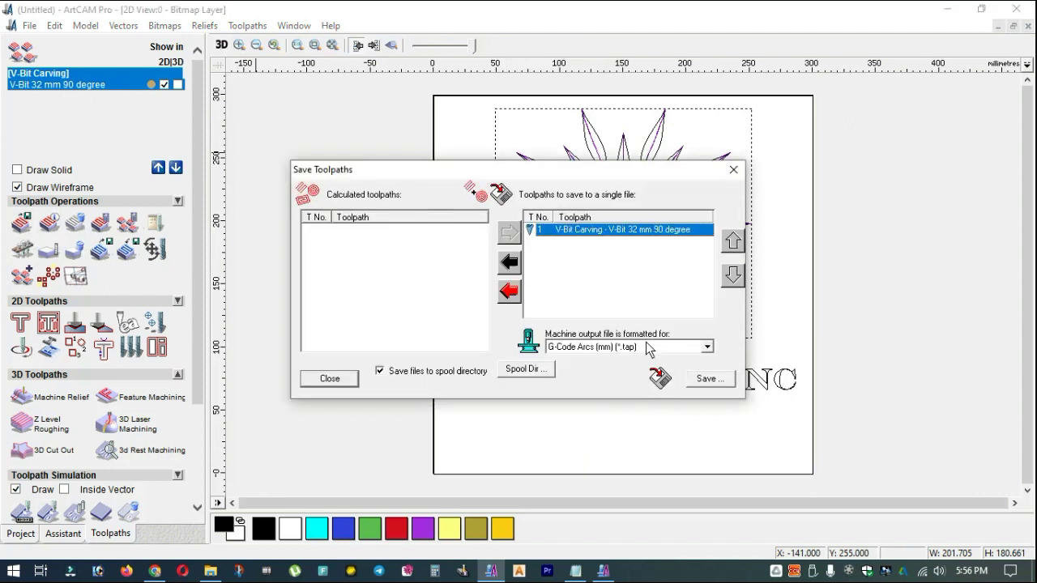
click(710, 378)
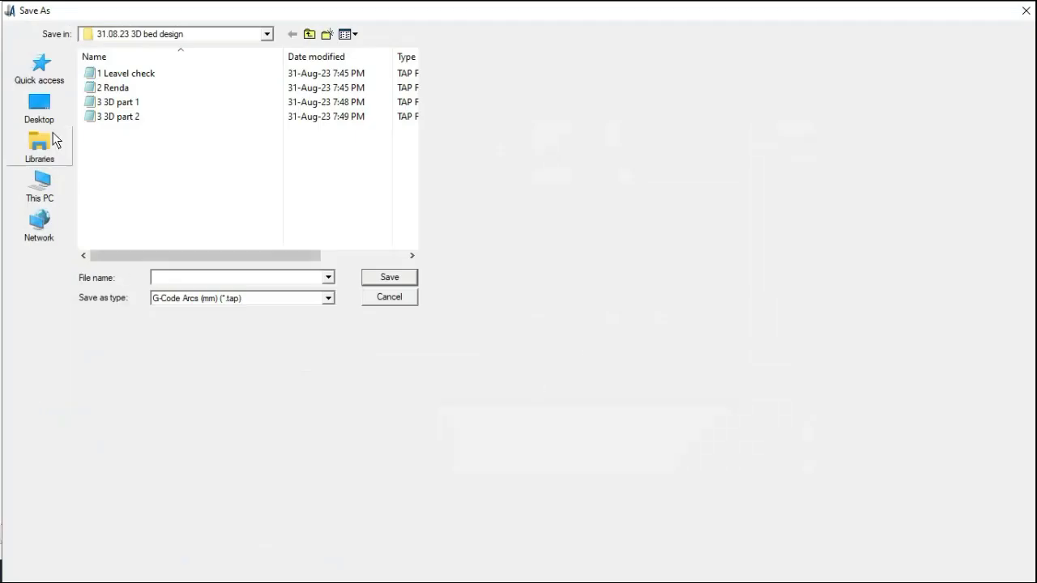
click(39, 105)
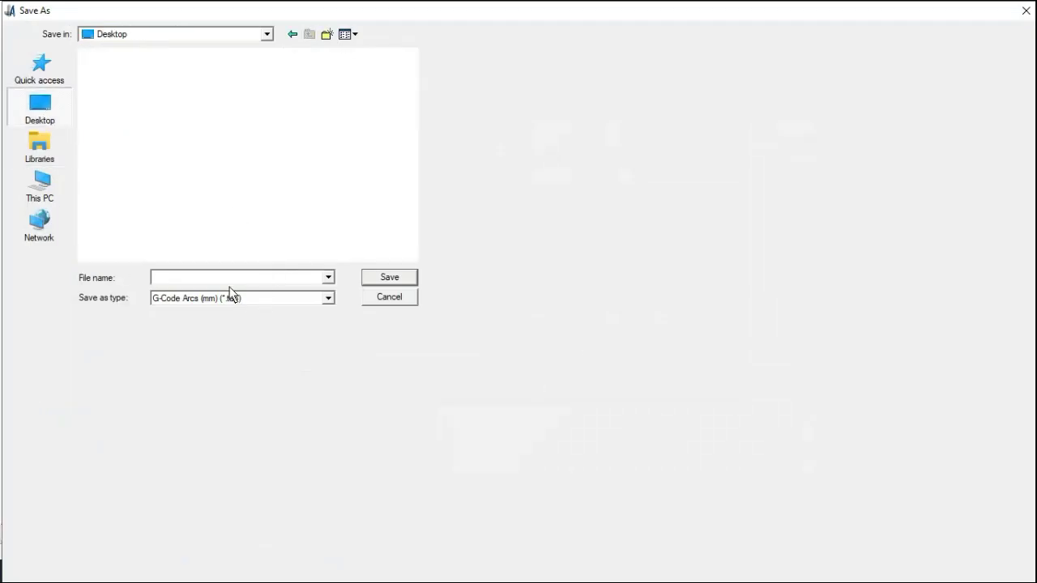
click(172, 282)
click(47, 115)
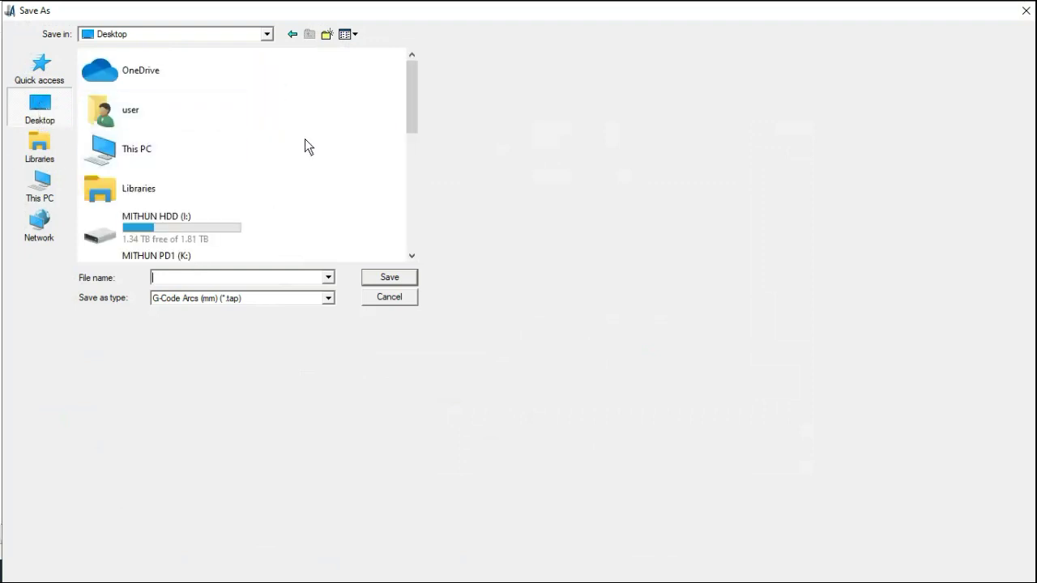
- Create a new folder named "Vbit tutorial" on the Desktop for the toolpath files
click(327, 34)
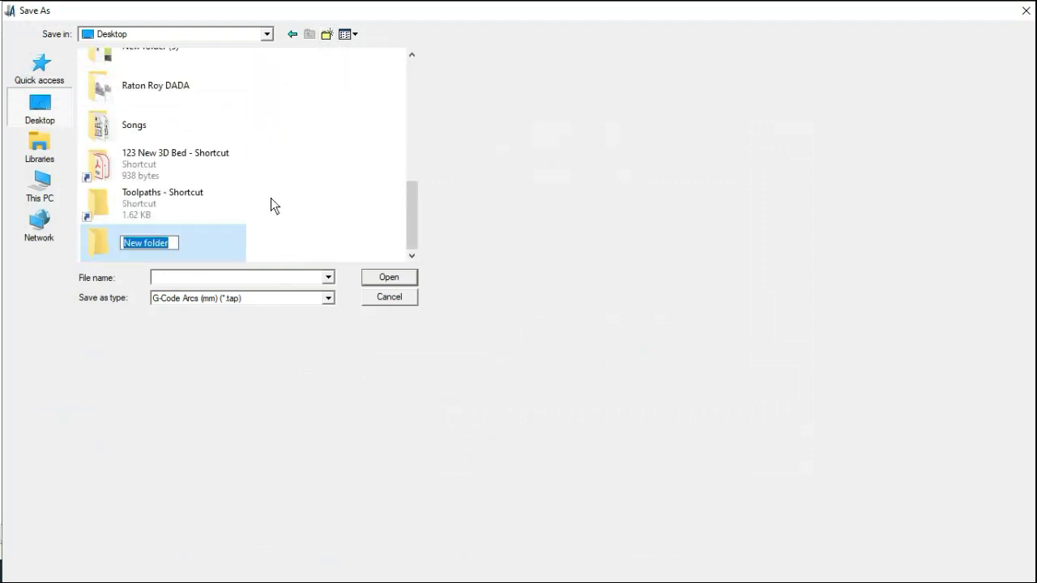
text(v)
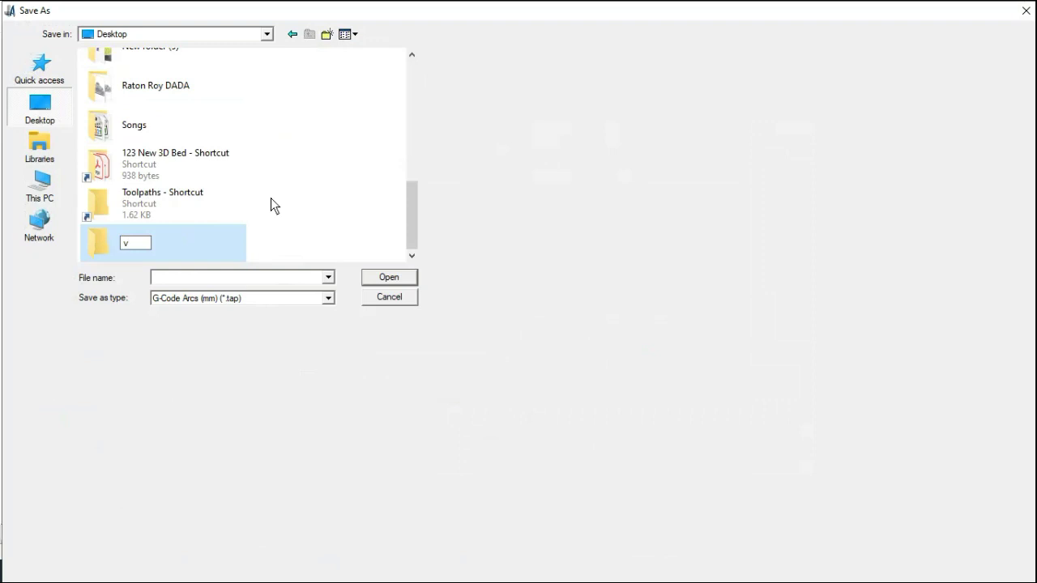
text(IBIT)
key(BackSpace)
key(BackSpace)
key(BackSpace)
key(BackSpace)
key(BackSpace)
text(Vbit tuti)
key(BackSpace)
text(orial)
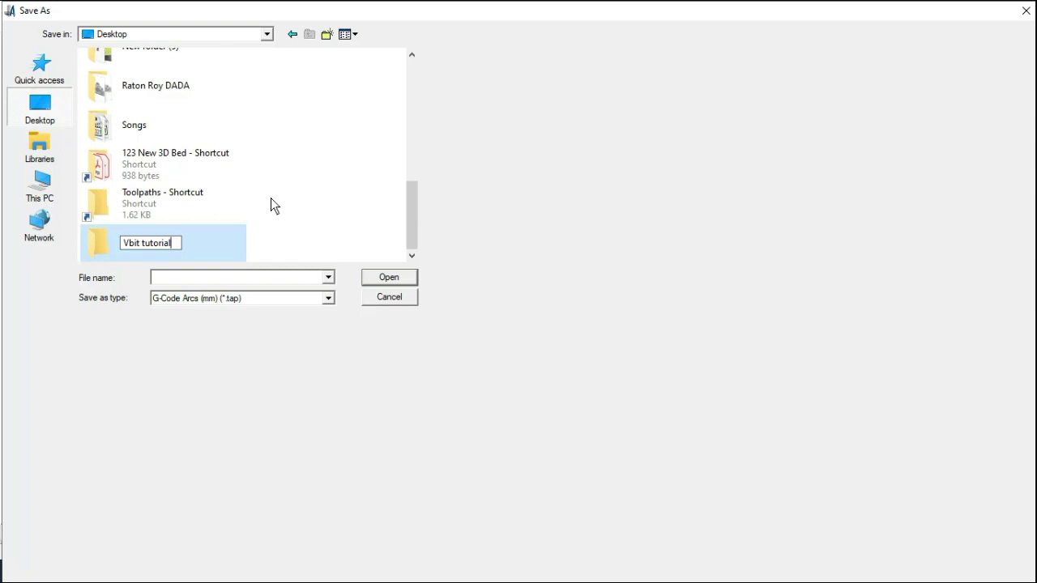
key(Return)
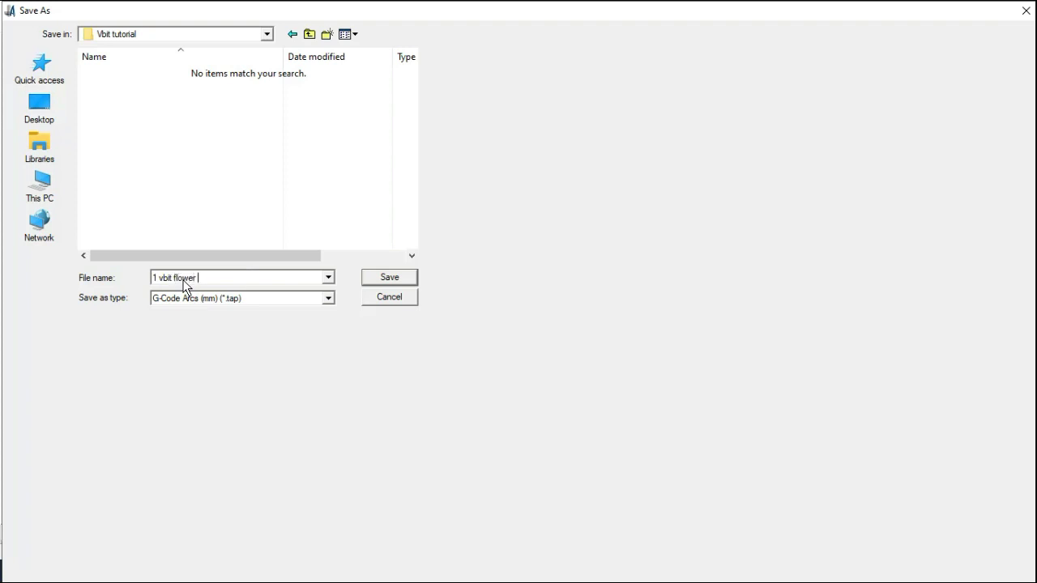
- Save the flower toolpath as "1 vbit flower design 90" in the Vbit tutorial folder and finish the toolpath export
text(design 90 m)
click(385, 280)
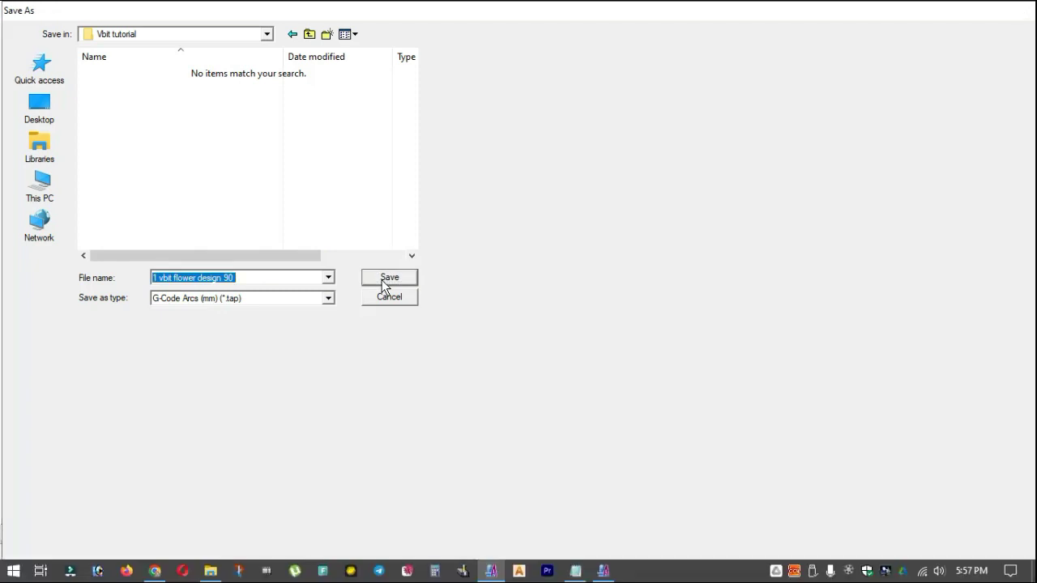
click(734, 169)
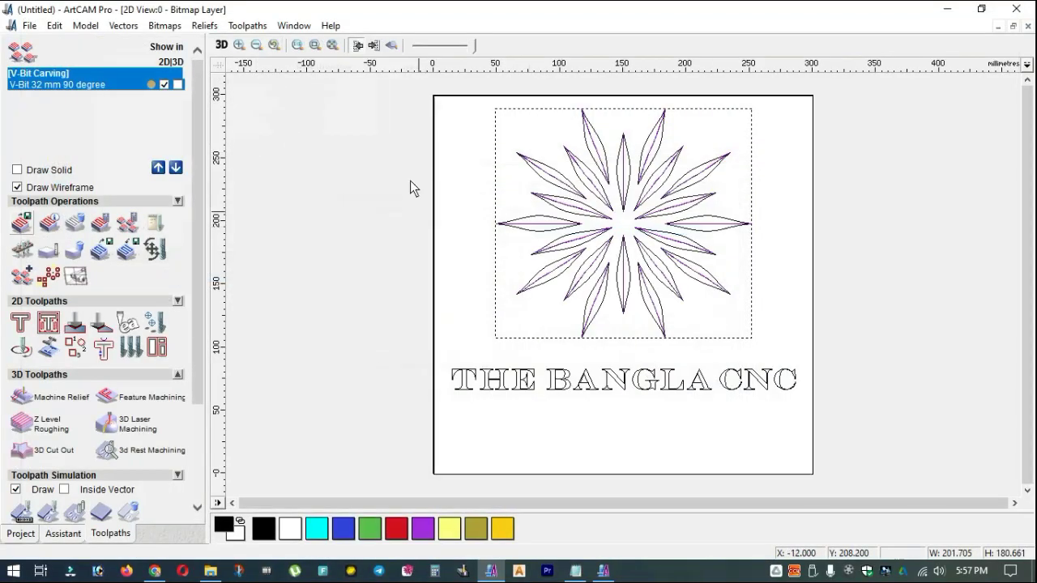
- Hide the flower toolpath's 2D preview and select the THE BANGLA CNC lettering
click(165, 84)
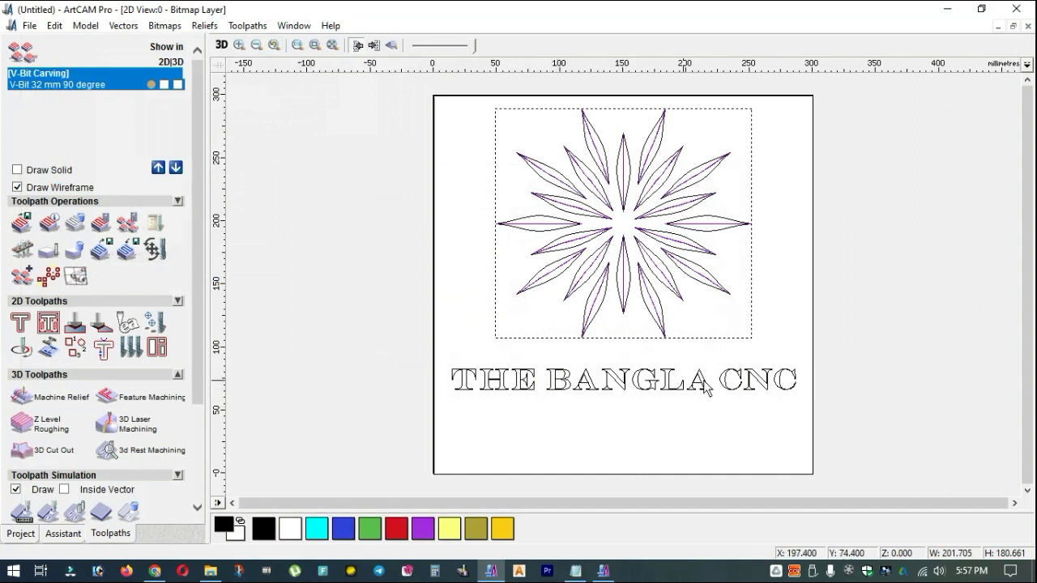
click(627, 425)
drag(410, 351, 837, 413)
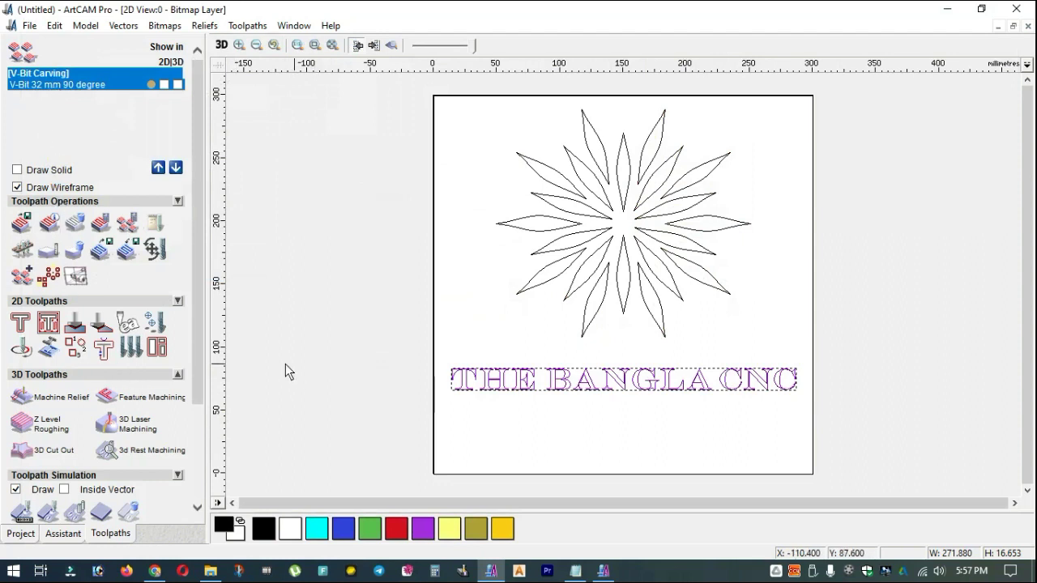
- Start a V-Bit Carving toolpath for the text, using the V-Bit 32 mm 90 degree as the carving tool
click(77, 319)
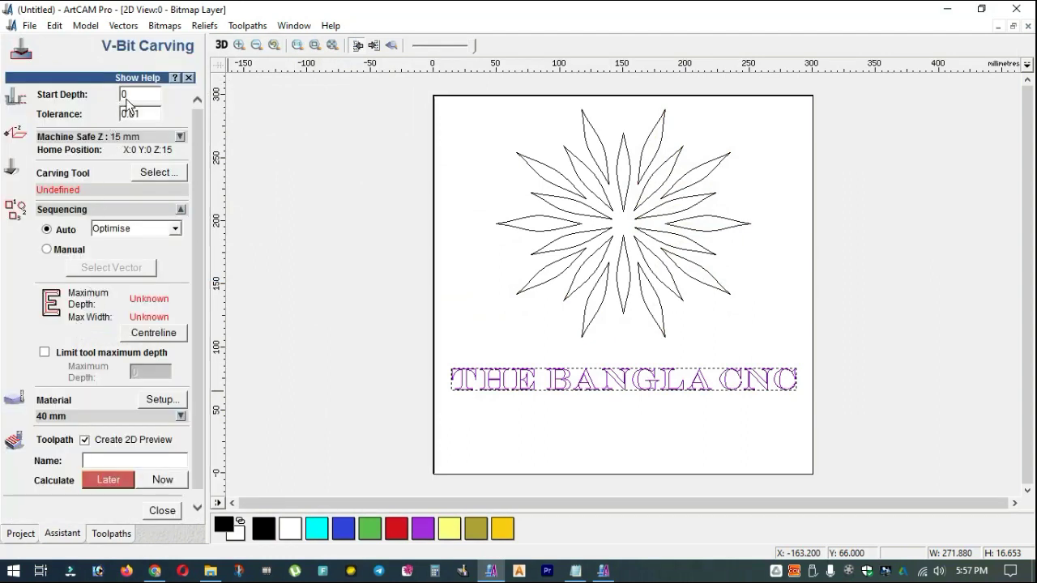
double_click(138, 113)
click(159, 172)
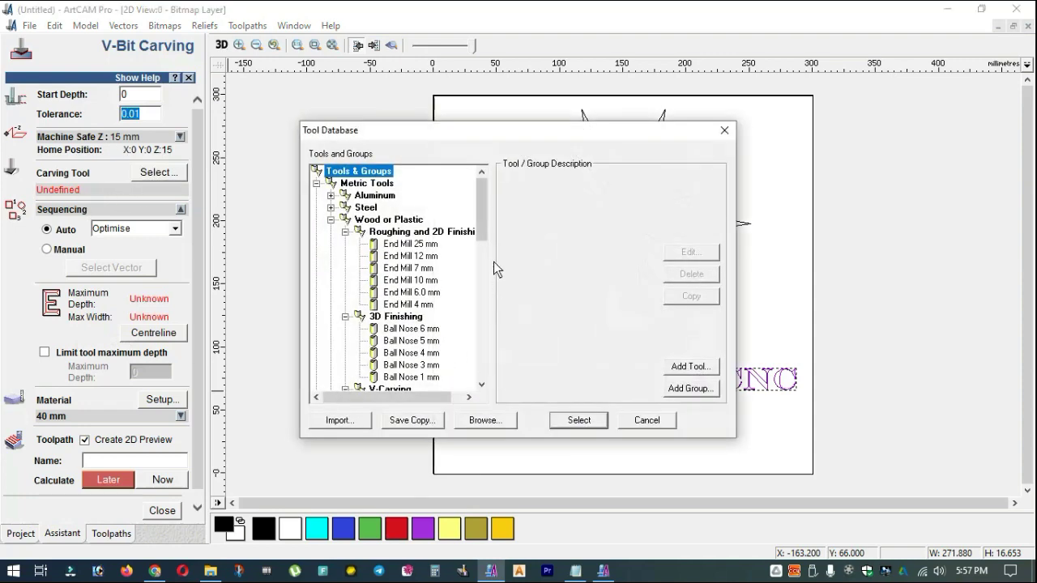
drag(484, 231, 488, 275)
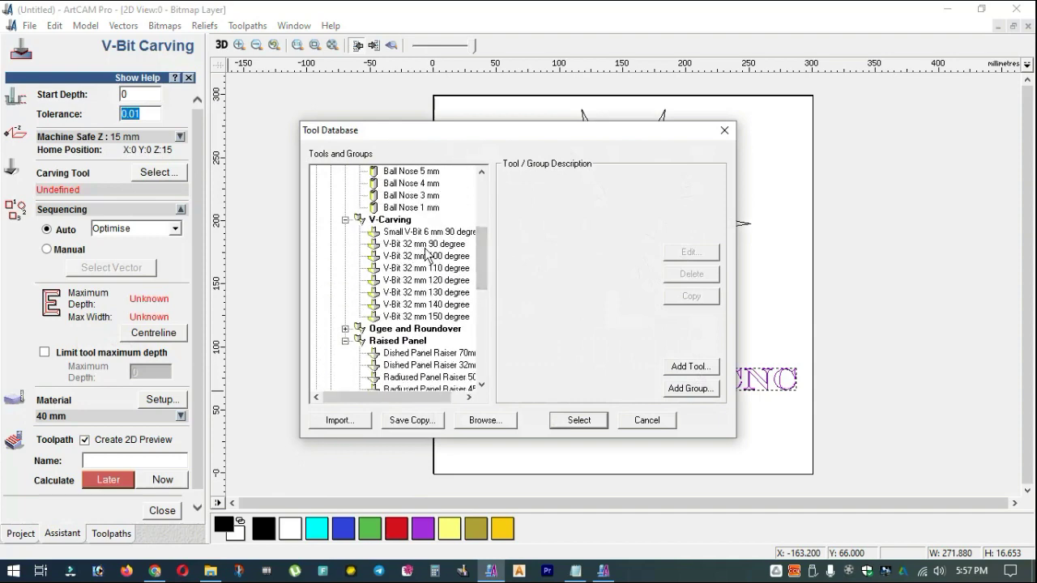
click(424, 244)
click(577, 422)
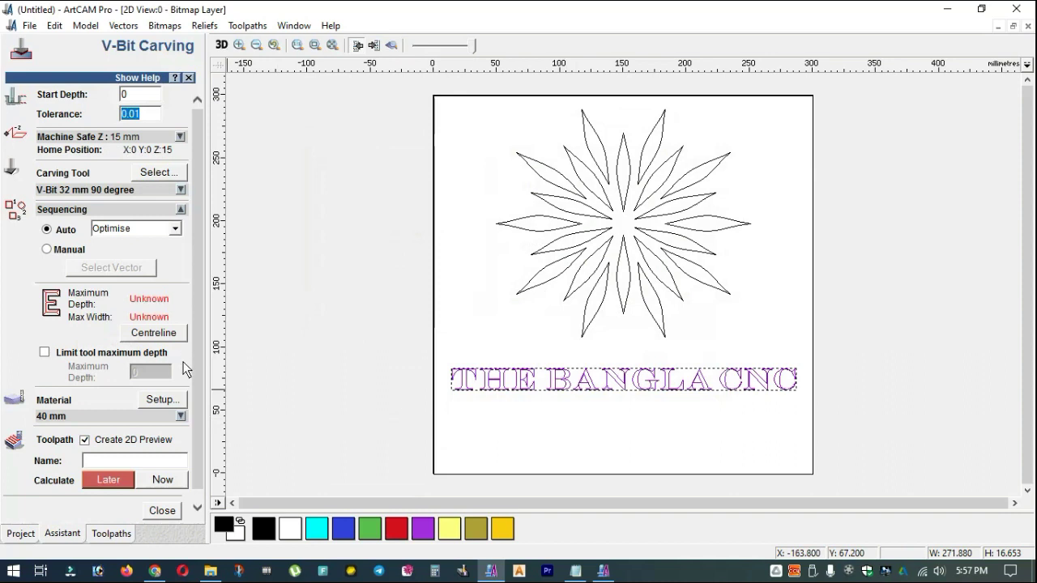
- Generate the carving centreline for the text and calculate its V-bit toolpath immediately
scroll(185, 365, down, 1)
click(159, 321)
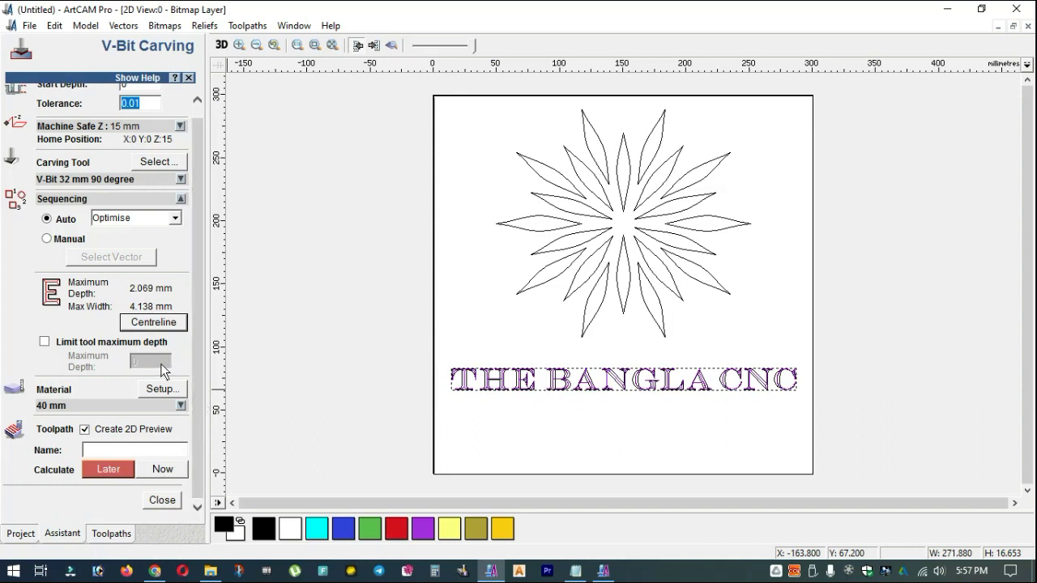
click(166, 470)
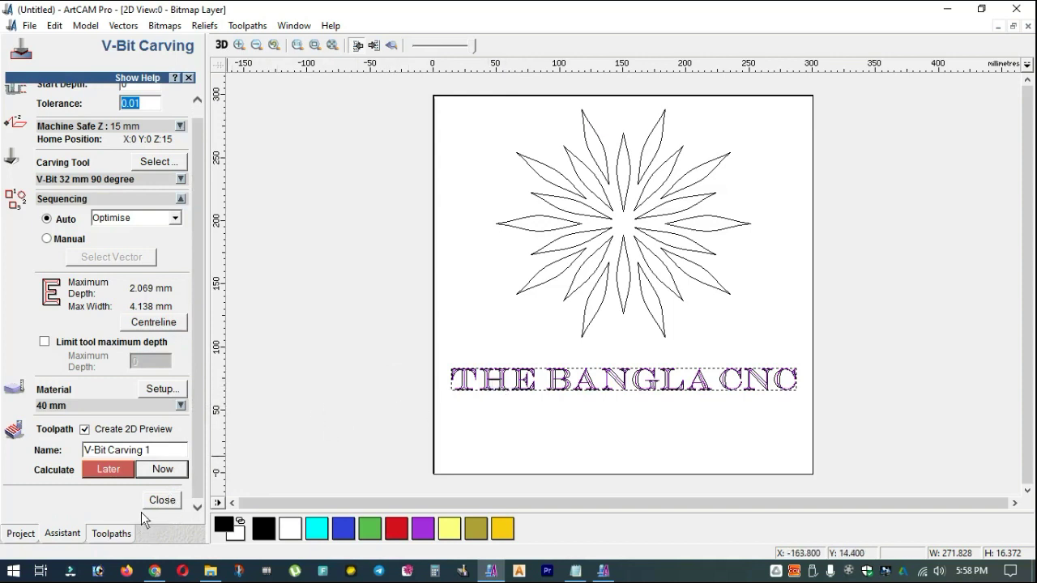
- Simulate the text's carving toolpath in 3D and inspect the carved flower and lettering from above
click(118, 533)
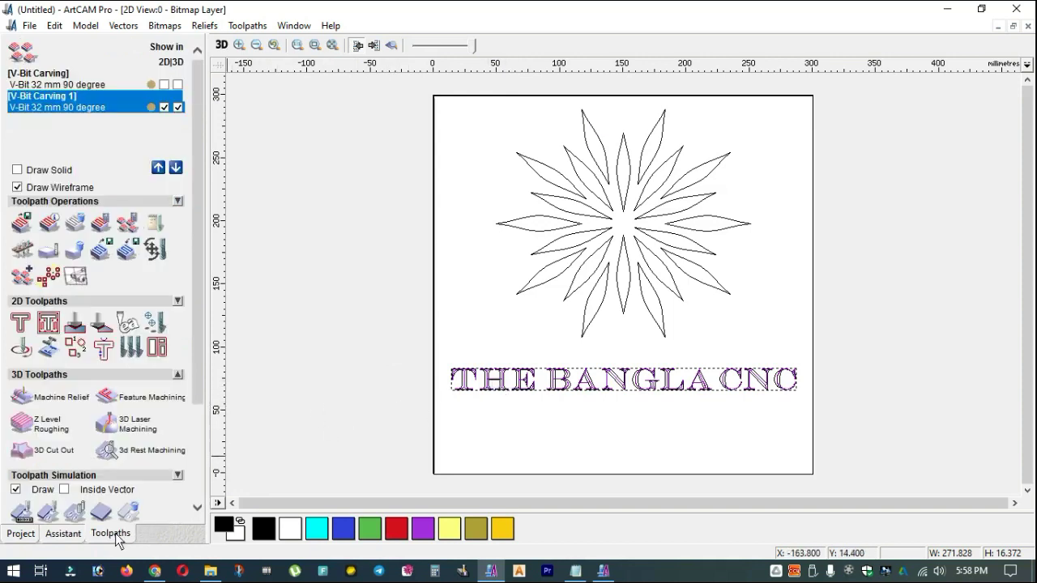
click(48, 512)
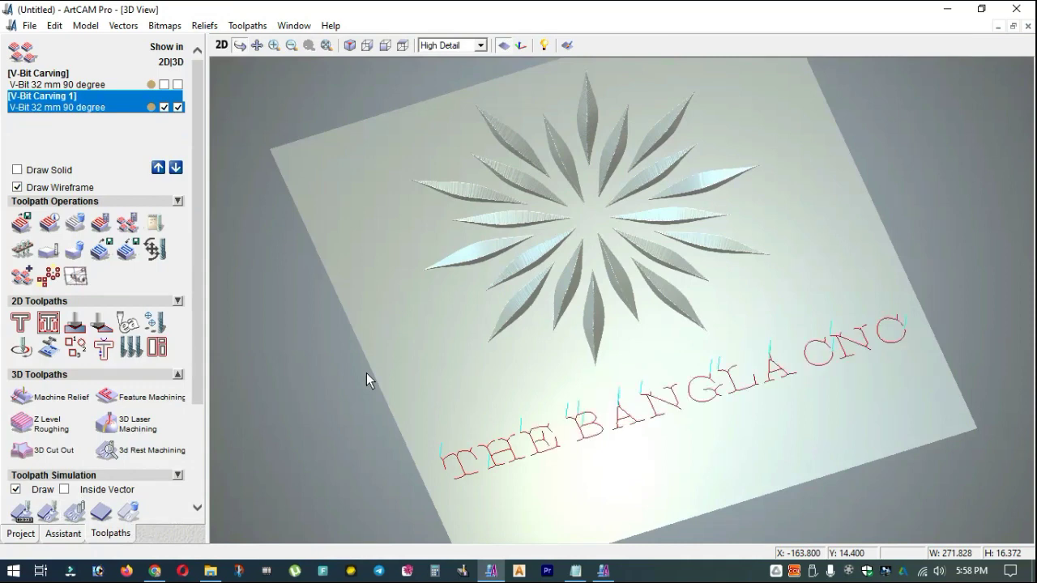
drag(627, 482, 519, 454)
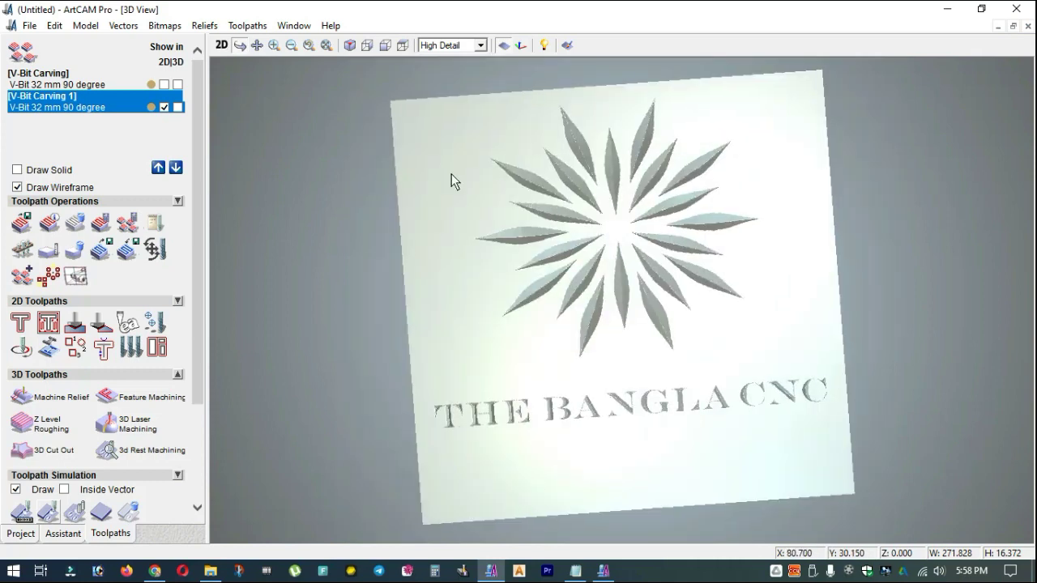
click(403, 44)
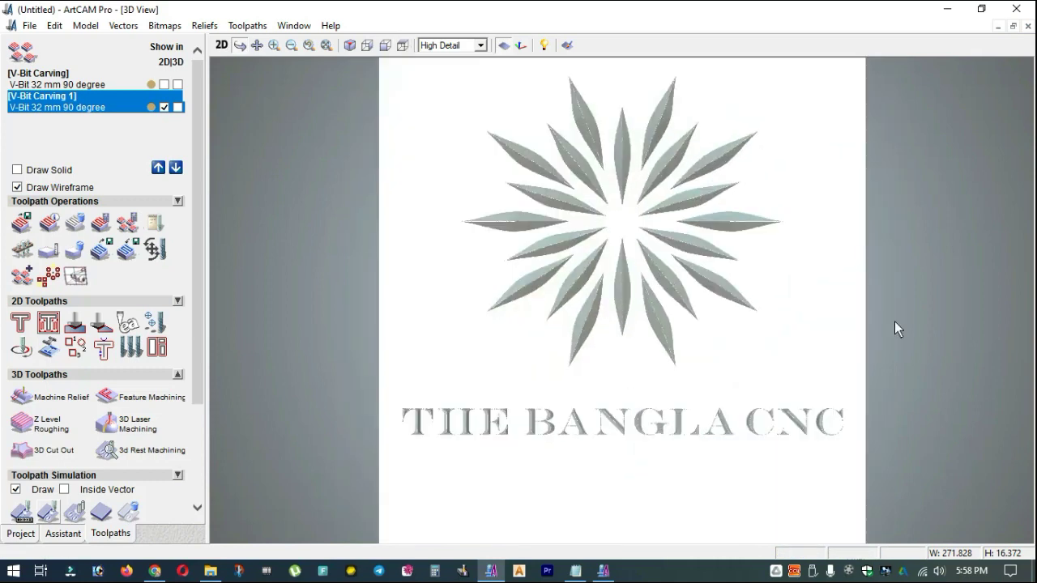
scroll(687, 305, down, 1)
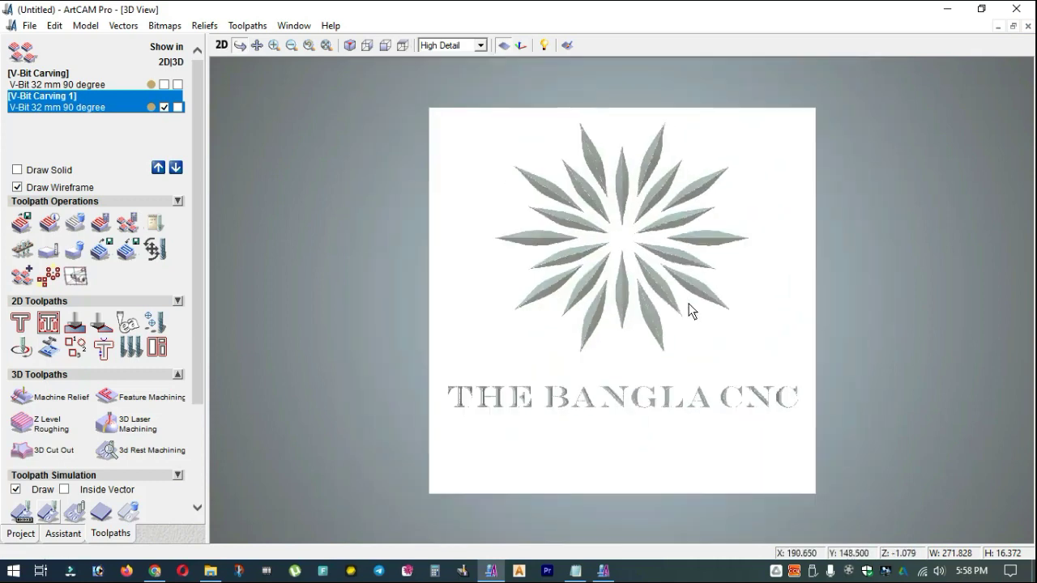
scroll(687, 306, up, 1)
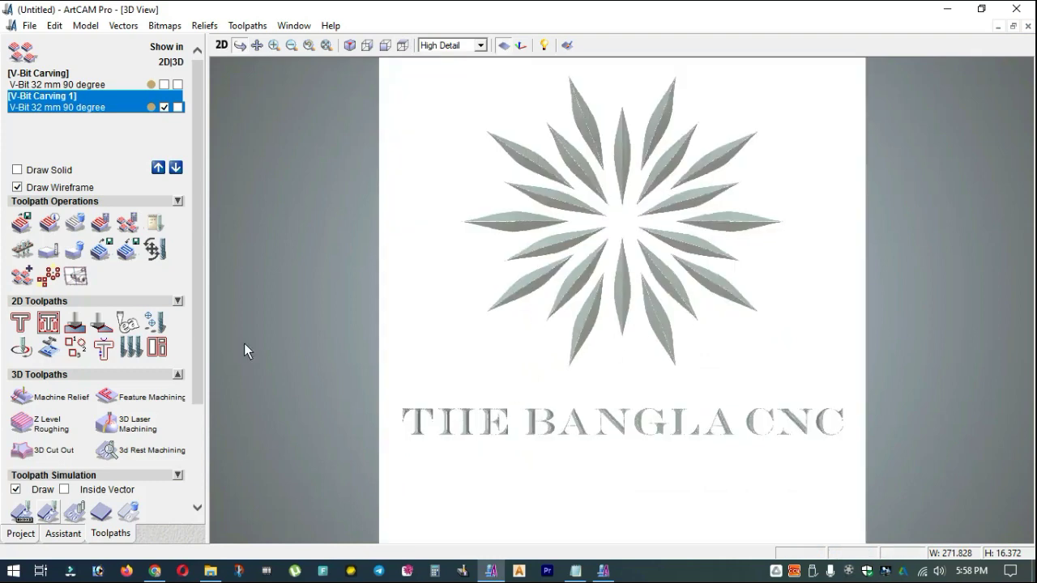
- Save the text's V-Bit Carving 1 toolpath as "2 Later draw vbit 90" in the Vbit tutorial folder
click(22, 222)
click(687, 378)
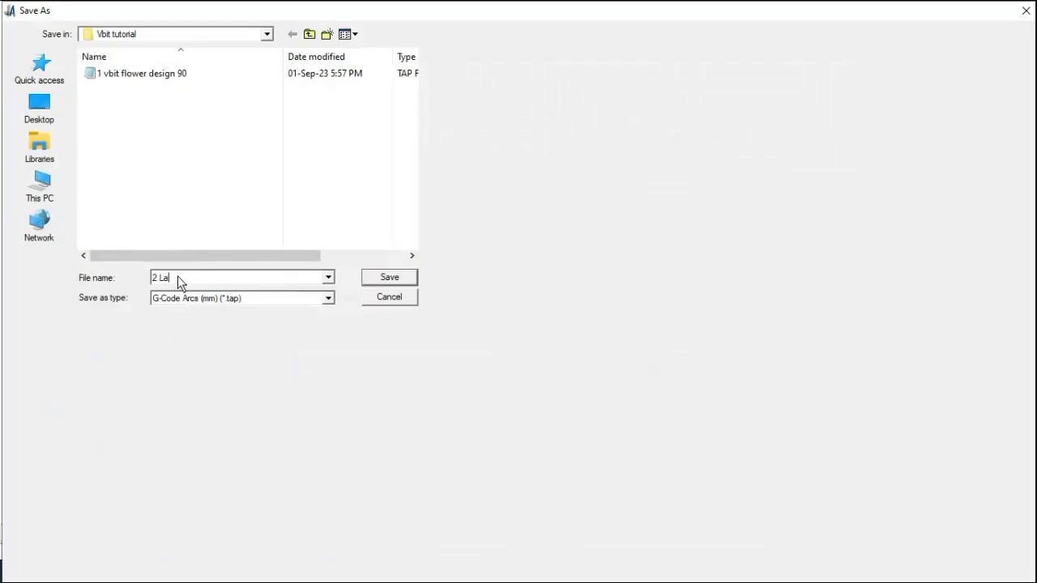
text(2 Later draw vbit 90)
click(388, 280)
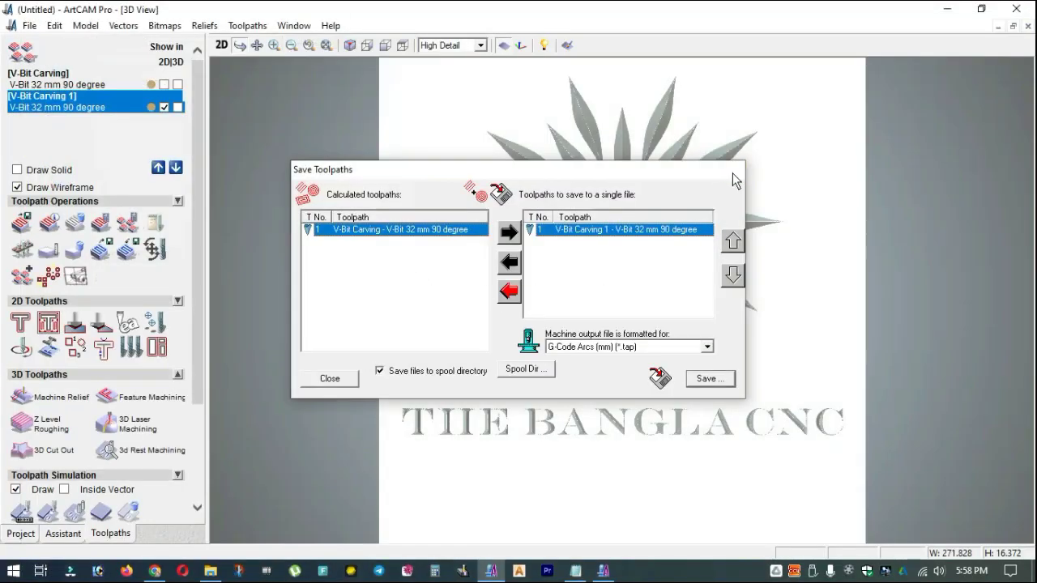
click(734, 171)
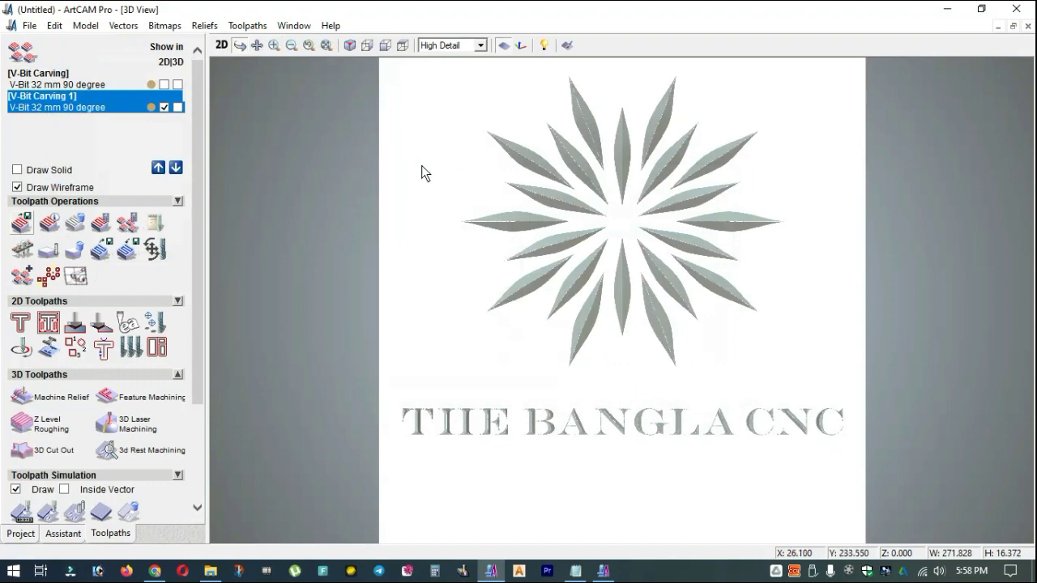
- Return to the 2D view, hide the text toolpath's preview and select the square border around the design
click(221, 45)
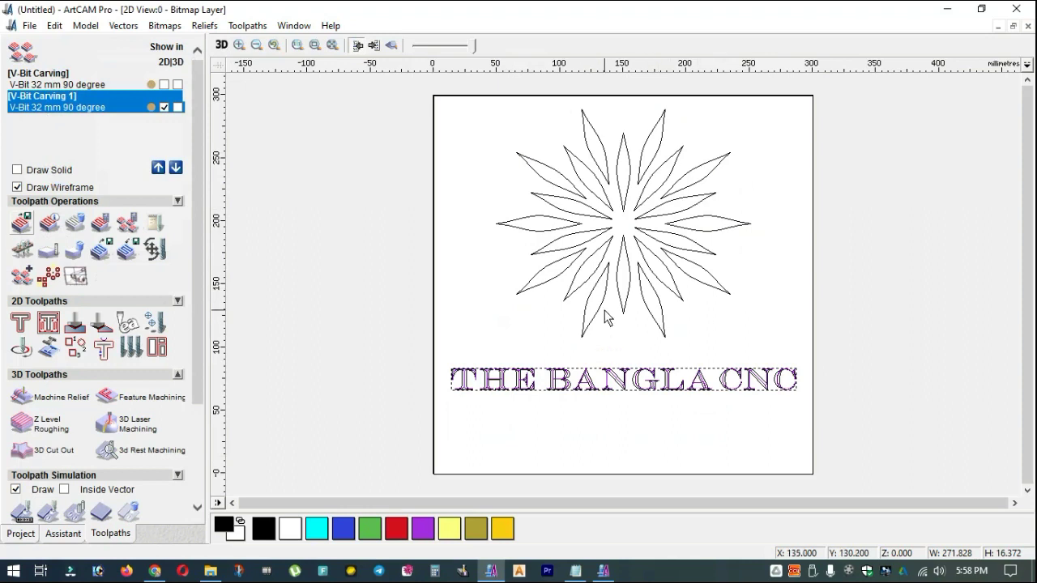
click(838, 292)
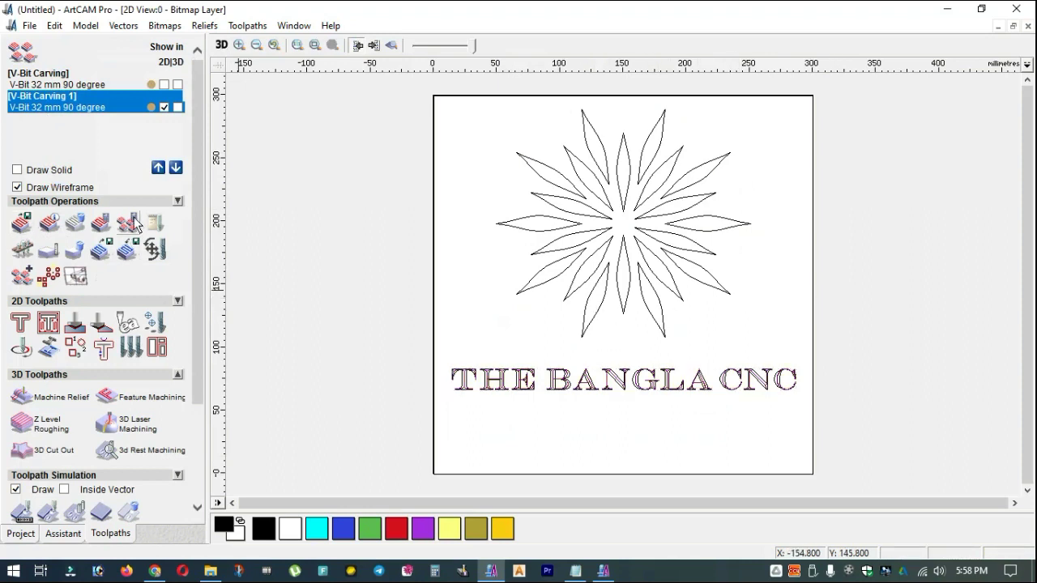
click(163, 109)
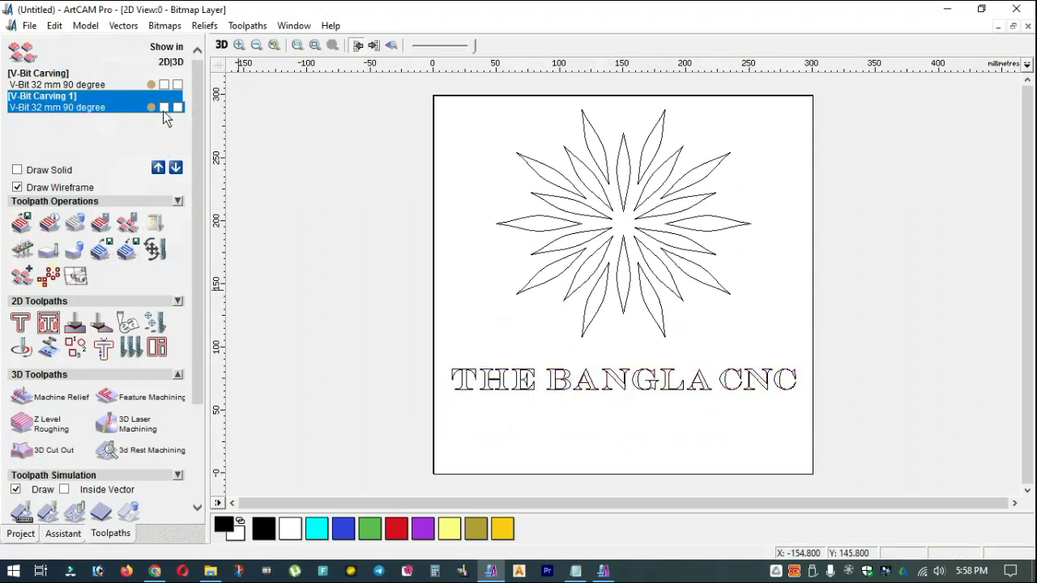
click(434, 330)
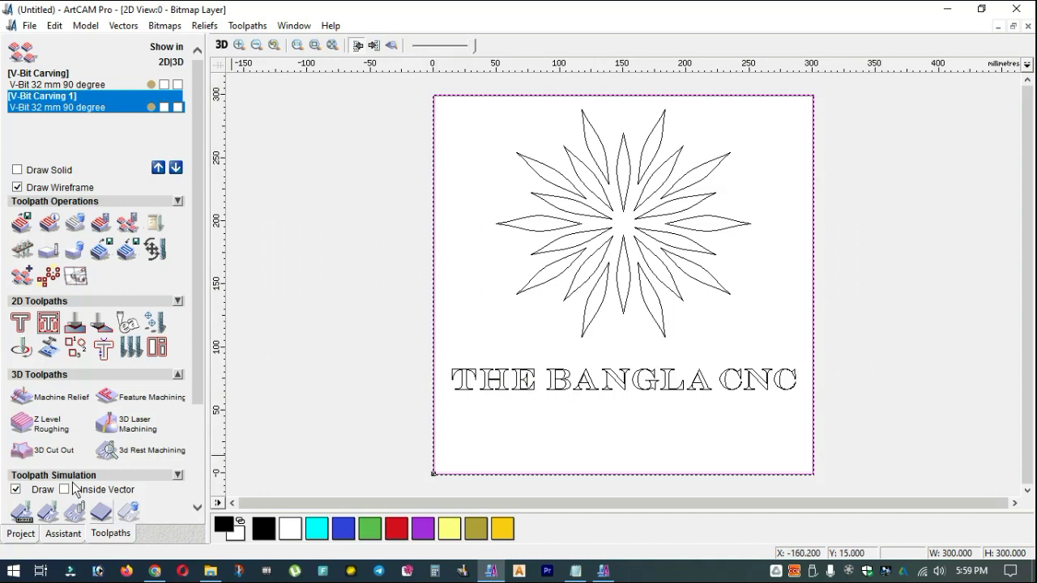
- Calculate a 2D area clearance toolpath for the border with the End Mill 25 mm, using the Offset strategy with an Outside start point
click(48, 324)
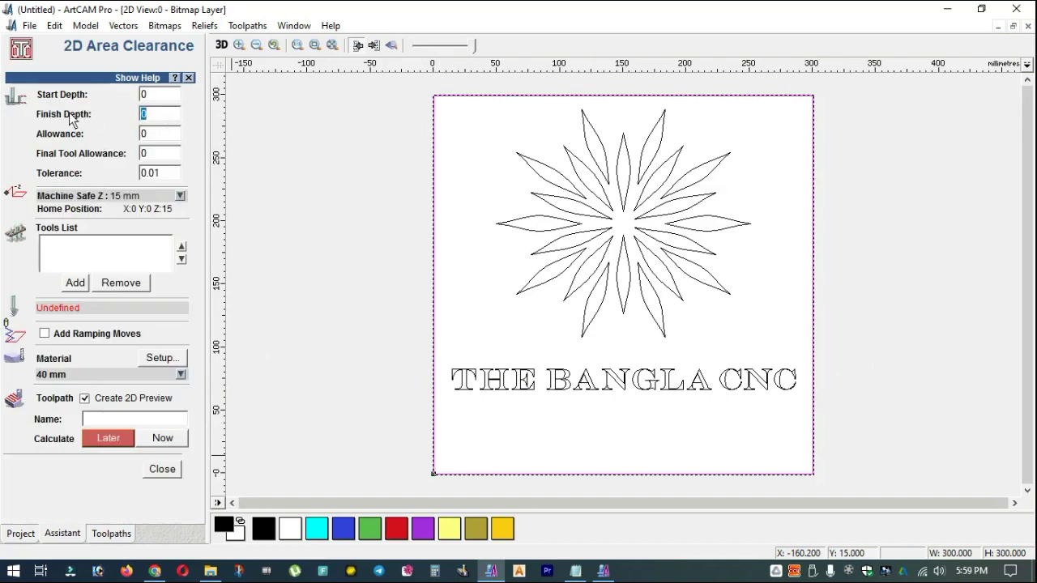
click(75, 283)
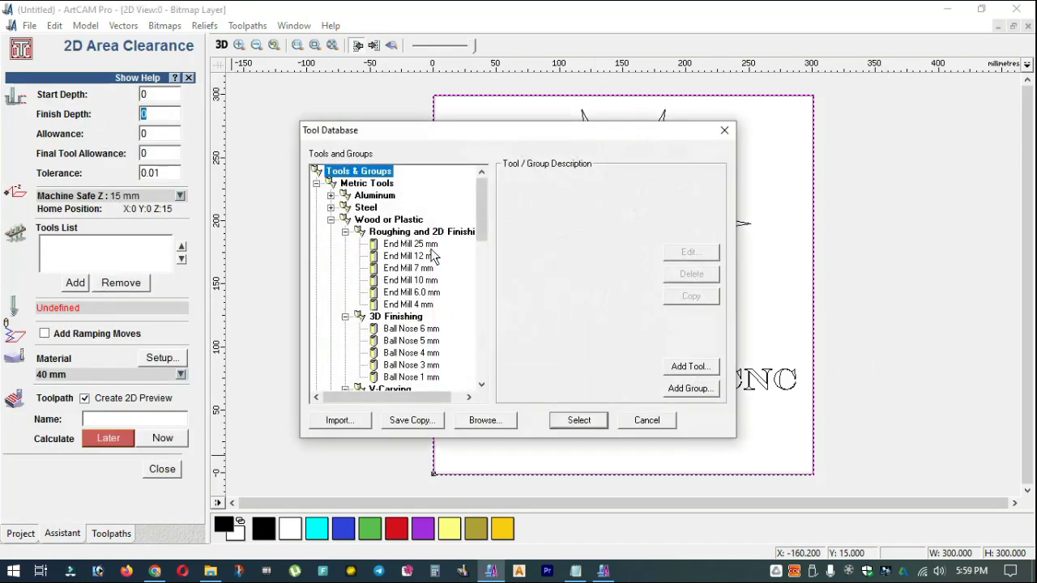
click(579, 420)
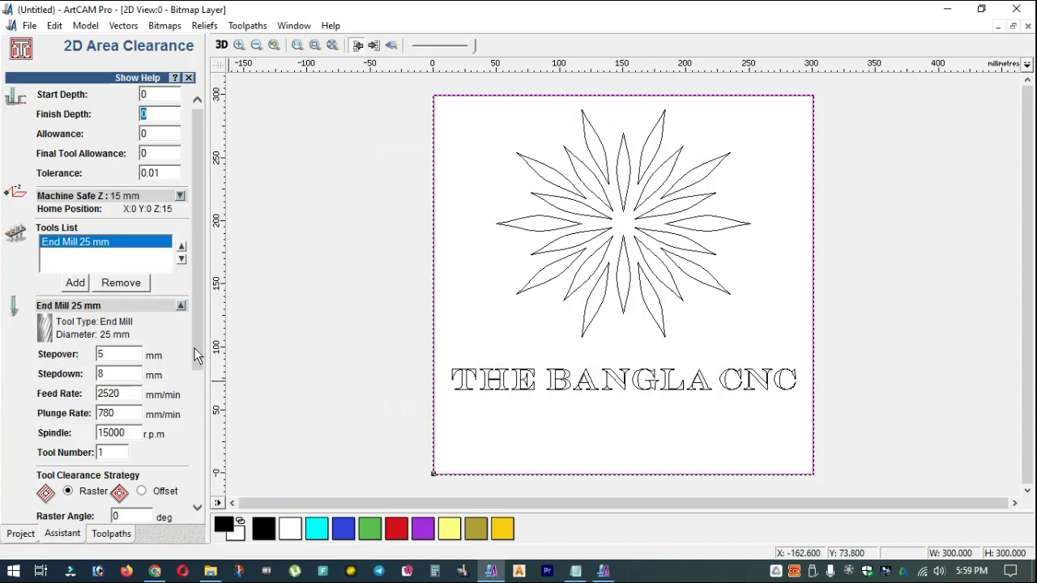
drag(197, 356, 191, 470)
click(141, 283)
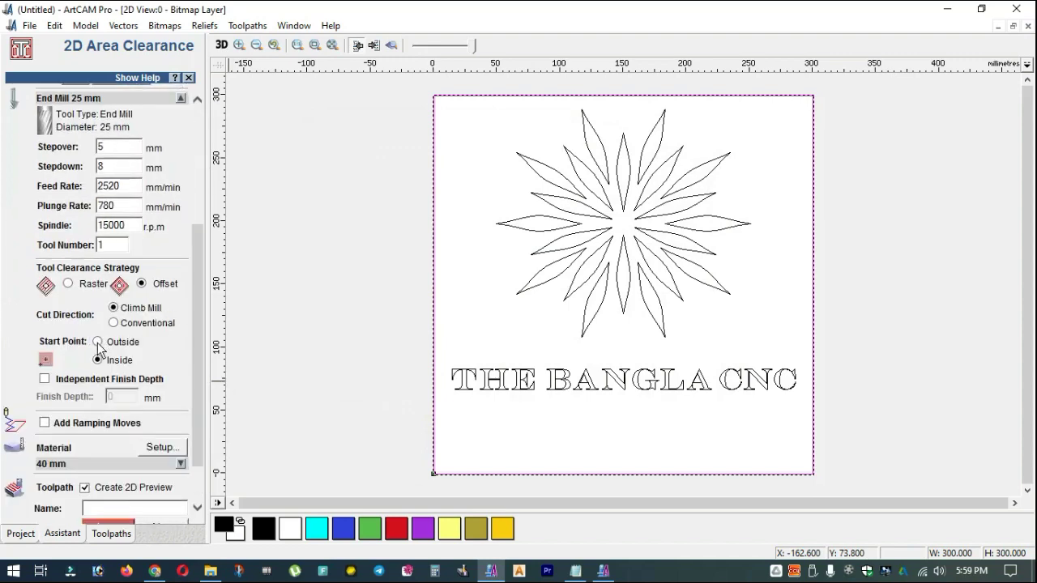
click(97, 342)
drag(193, 368, 197, 451)
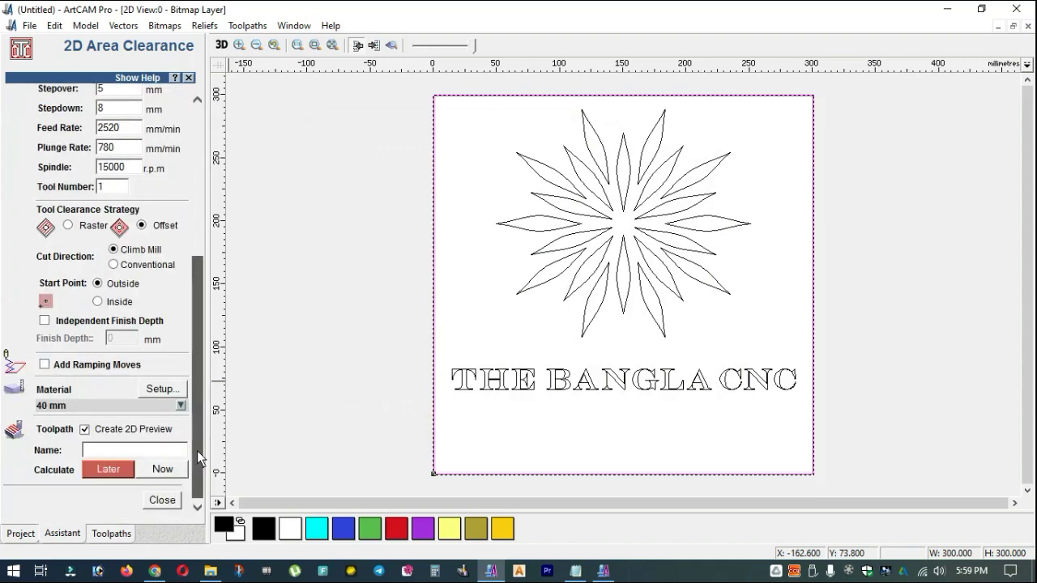
click(162, 471)
- Save the Area Clear toolpath as "0 Surface level 25 mm" in the Vbit tutorial folder and hide its 2D and 3D previews
click(111, 539)
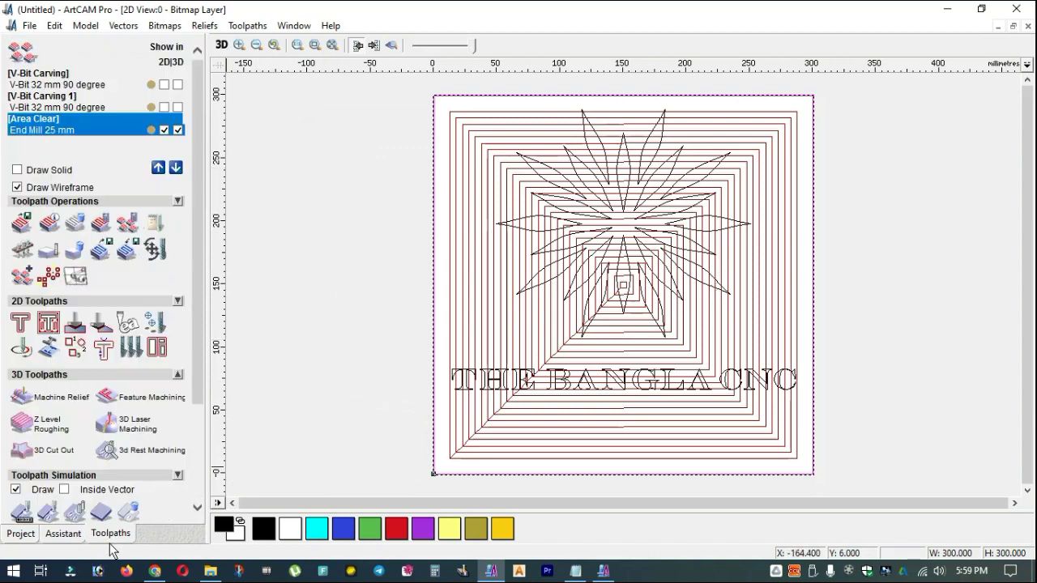
click(21, 223)
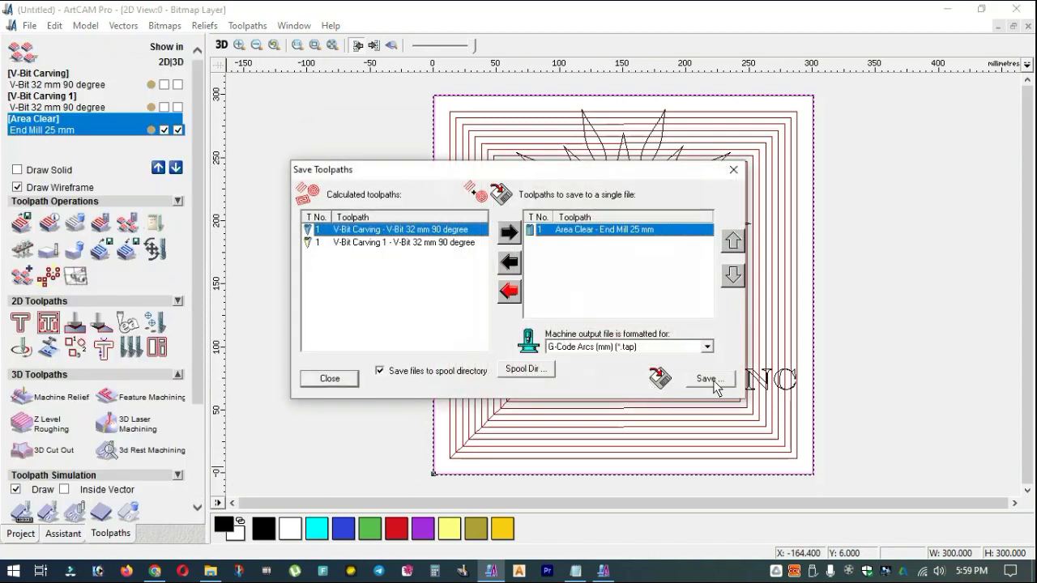
click(710, 379)
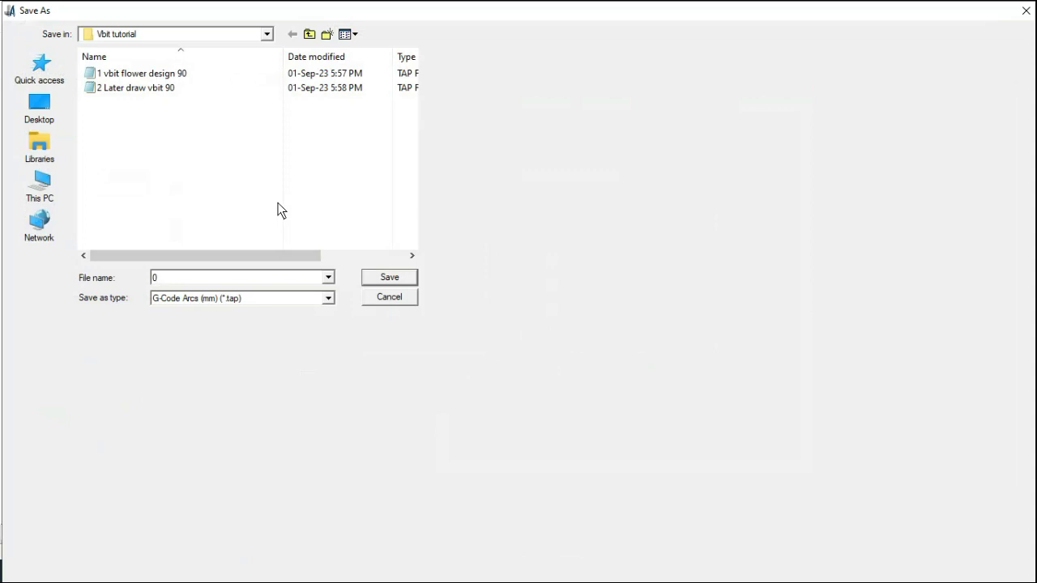
text(0 Surface level 25 mm)
click(396, 280)
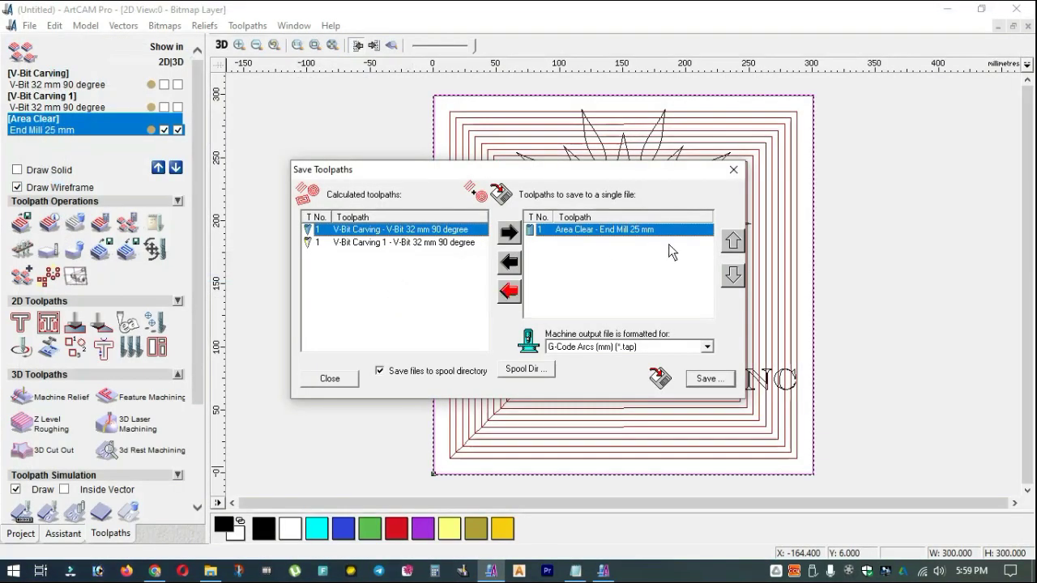
click(734, 170)
click(177, 129)
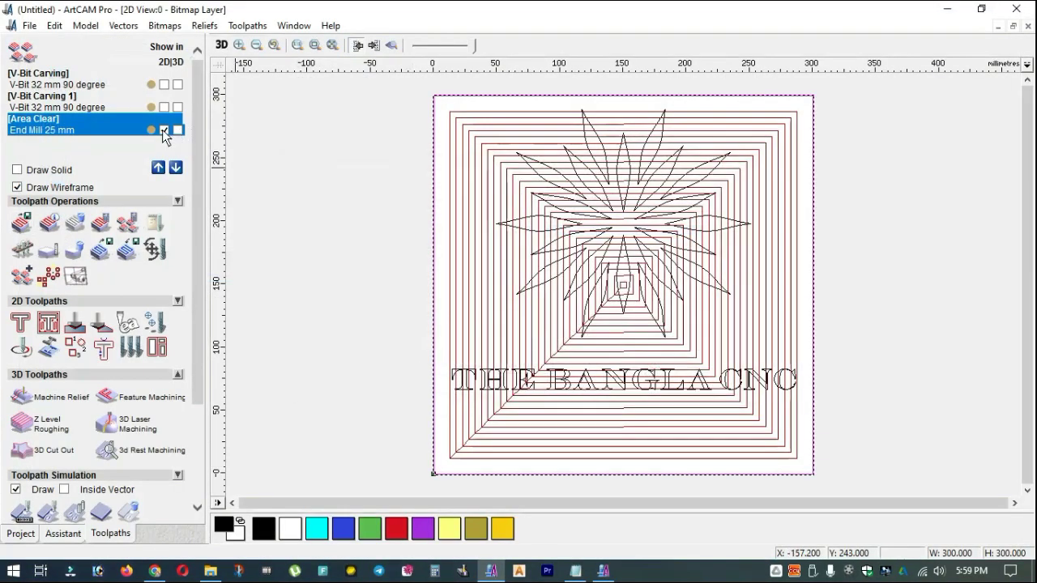
click(164, 129)
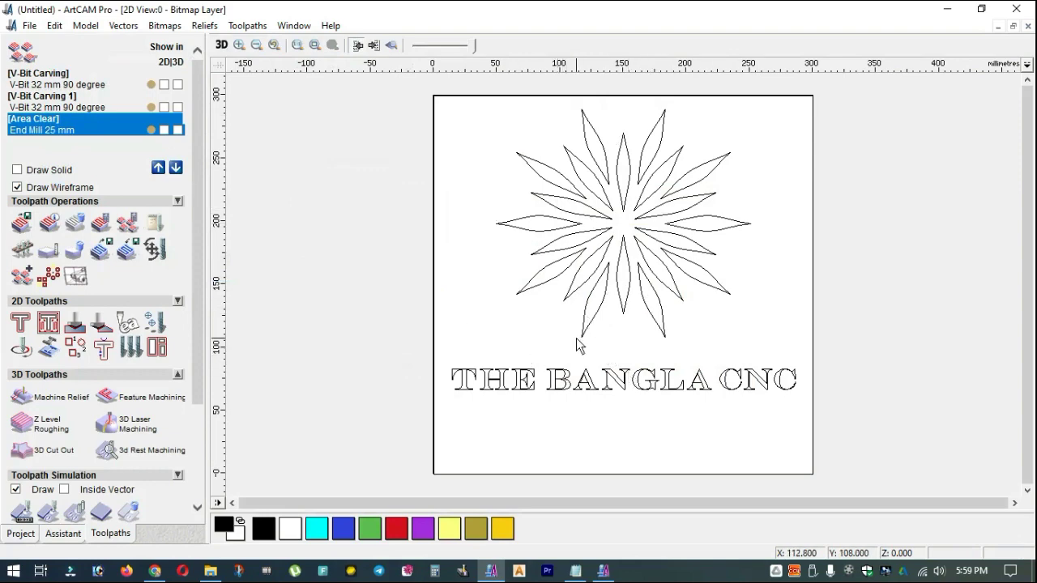
- Open the Vbit tutorial folder on the desktop and check the saved surface level, flower and text toolpath files
click(946, 9)
drag(201, 113, 362, 405)
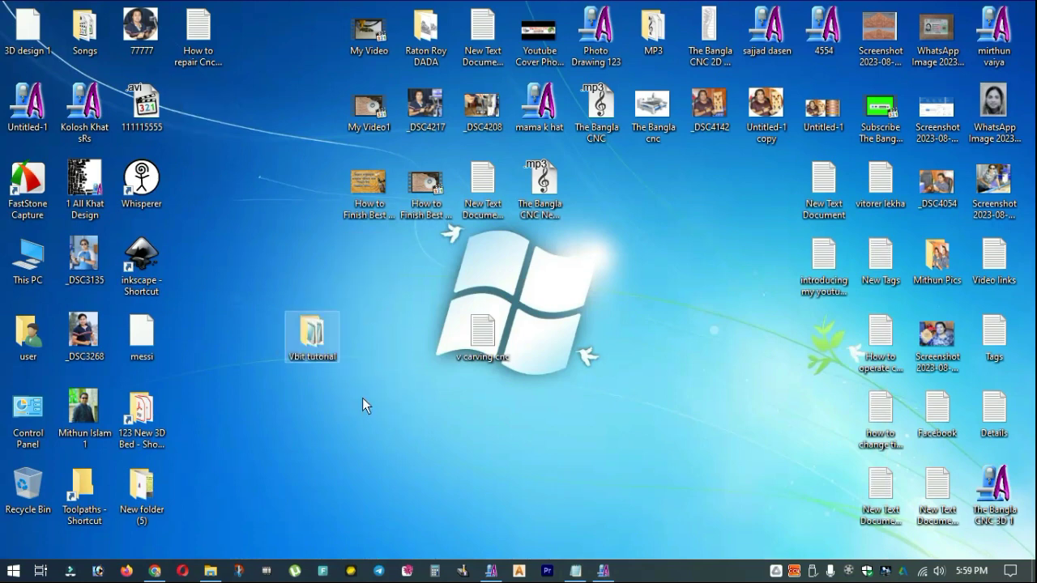
double_click(310, 347)
click(206, 101)
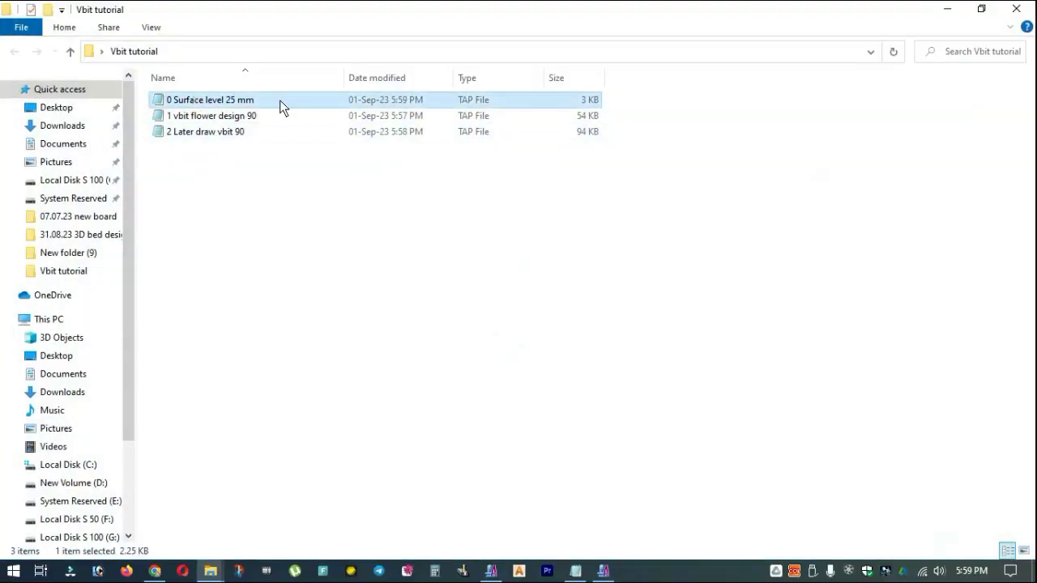
click(209, 120)
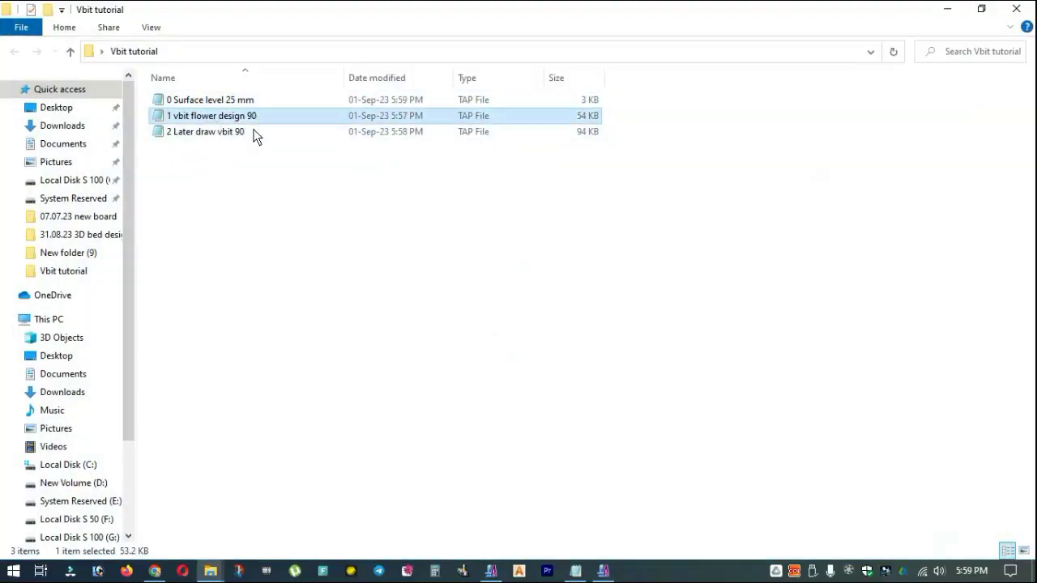
click(201, 137)
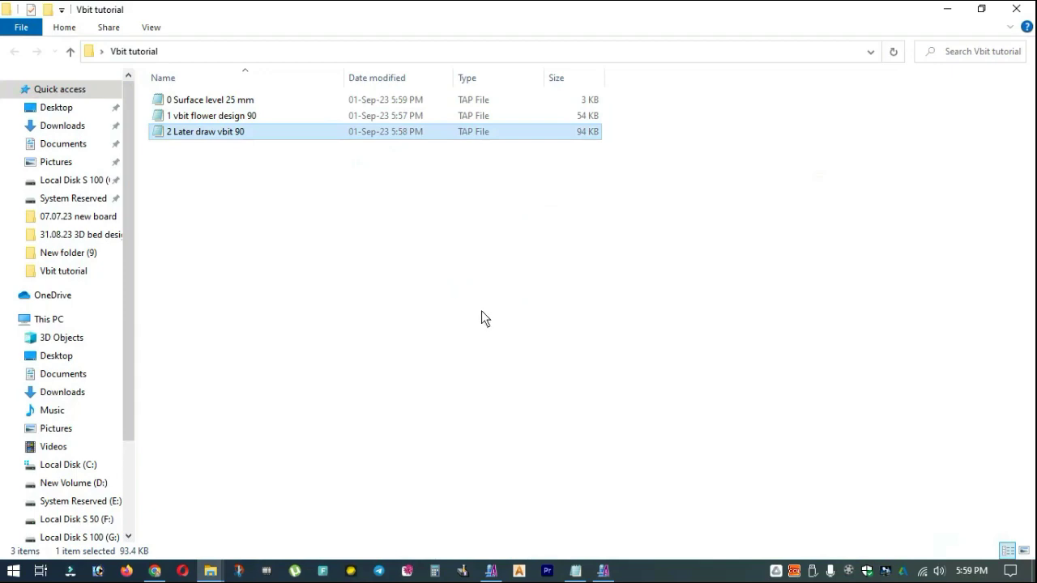
click(947, 13)
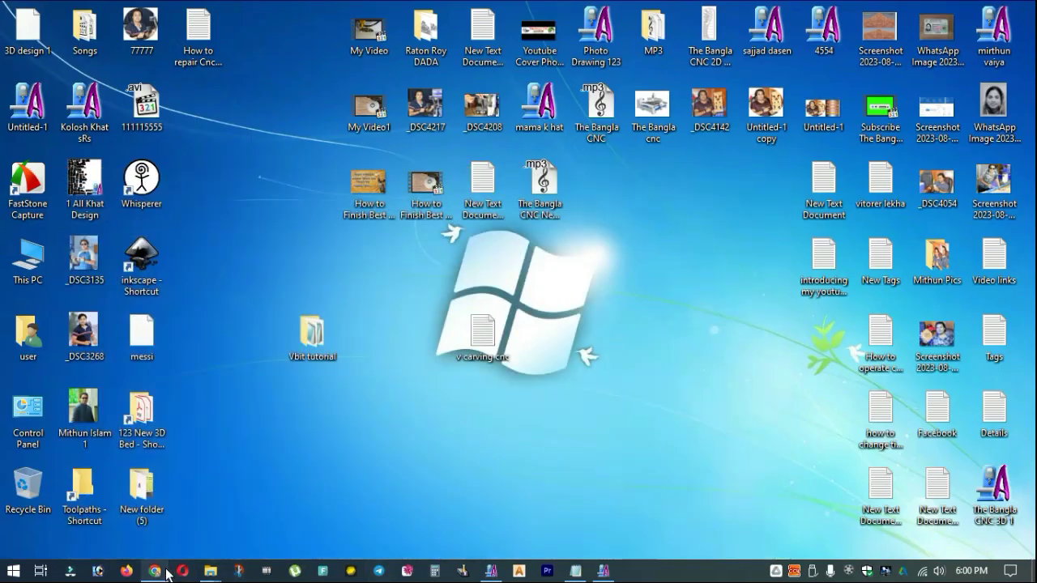
- Return to ArtCAM and save the 3D view as a JPEG image named "Image" in the desktop's Vbit tutorial folder
click(491, 571)
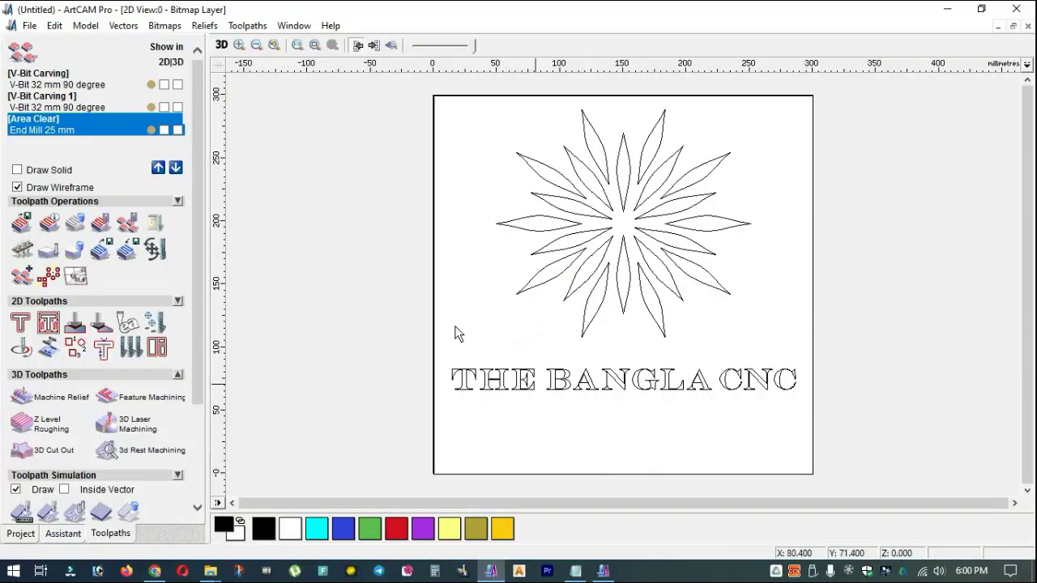
click(224, 46)
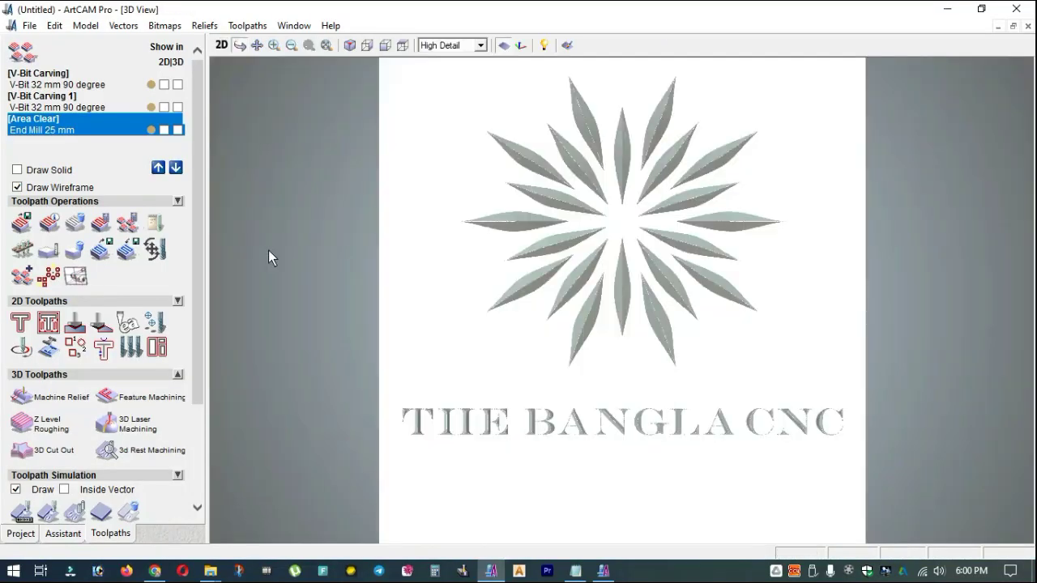
click(294, 25)
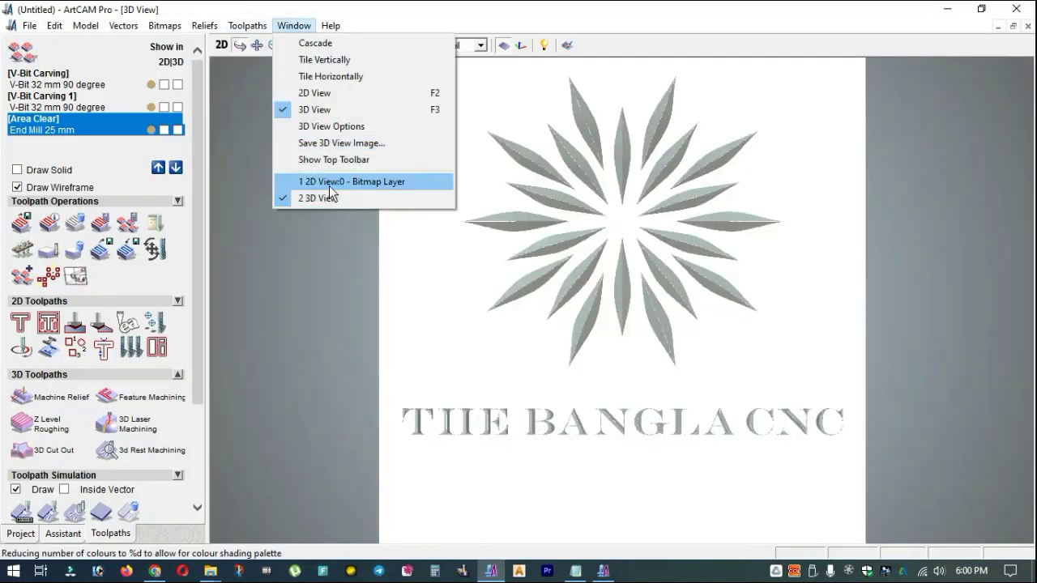
click(332, 144)
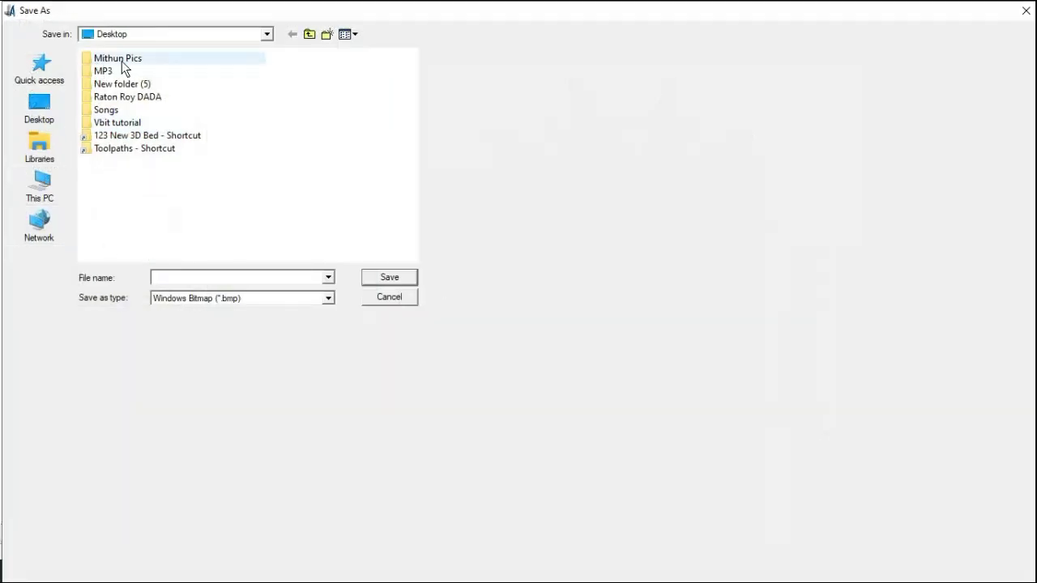
click(51, 120)
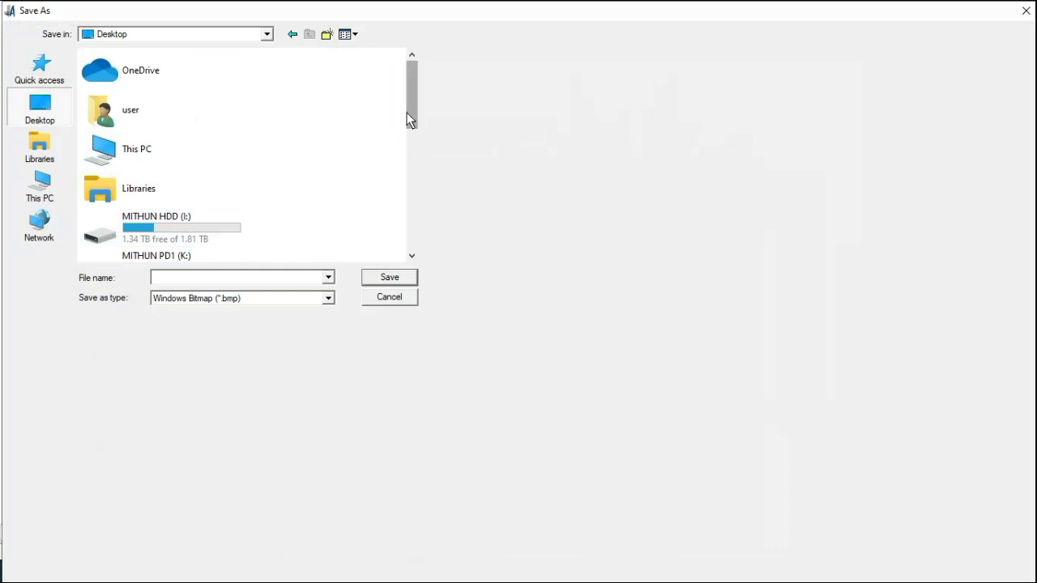
drag(407, 111, 408, 235)
double_click(128, 165)
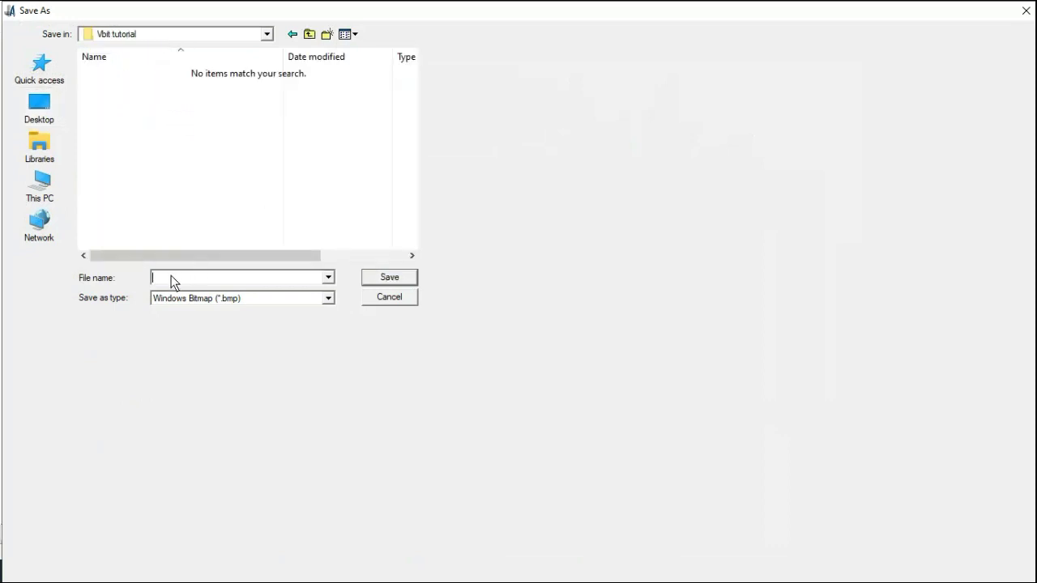
text(Image)
click(328, 298)
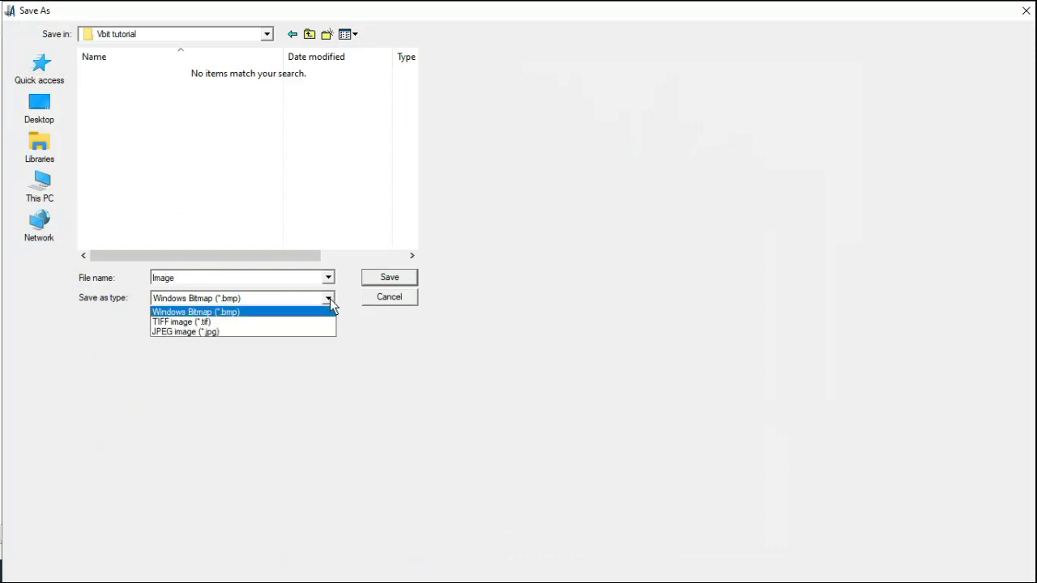
click(216, 329)
click(384, 278)
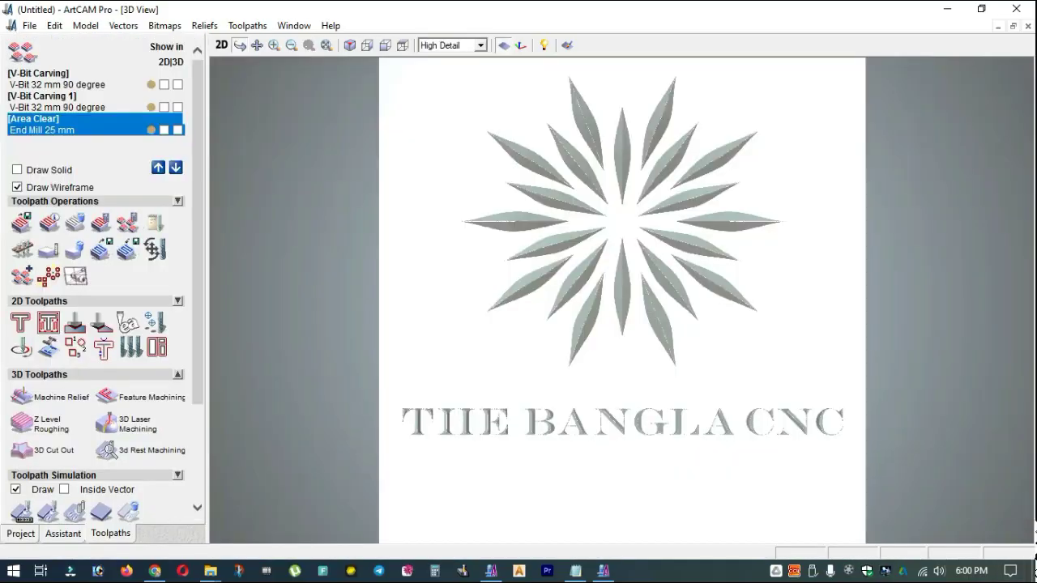
- Open the saved Image file from the Vbit tutorial folder to check the picture, and close the viewer
click(1034, 571)
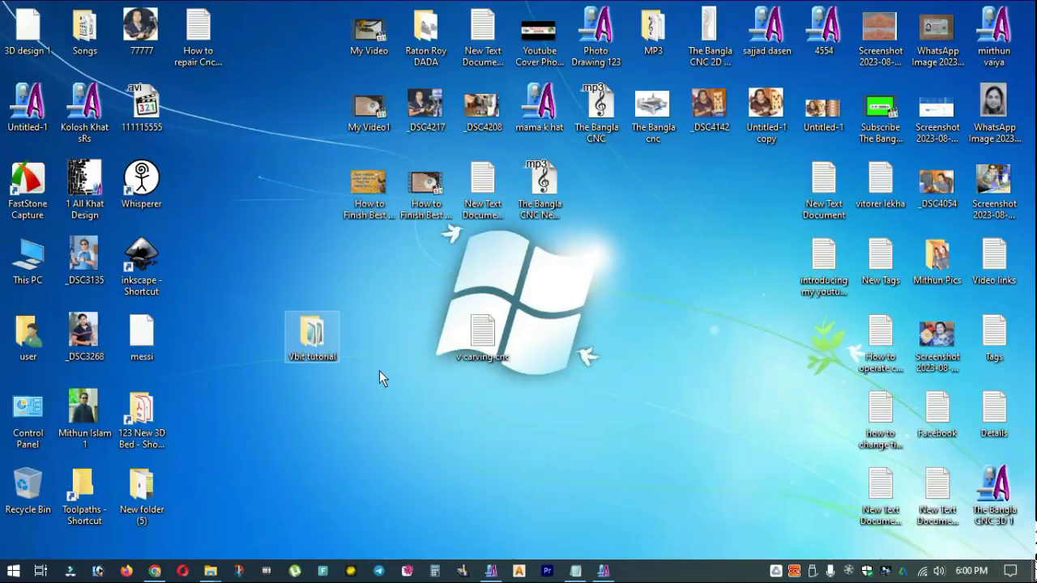
double_click(315, 327)
click(437, 154)
key(Return)
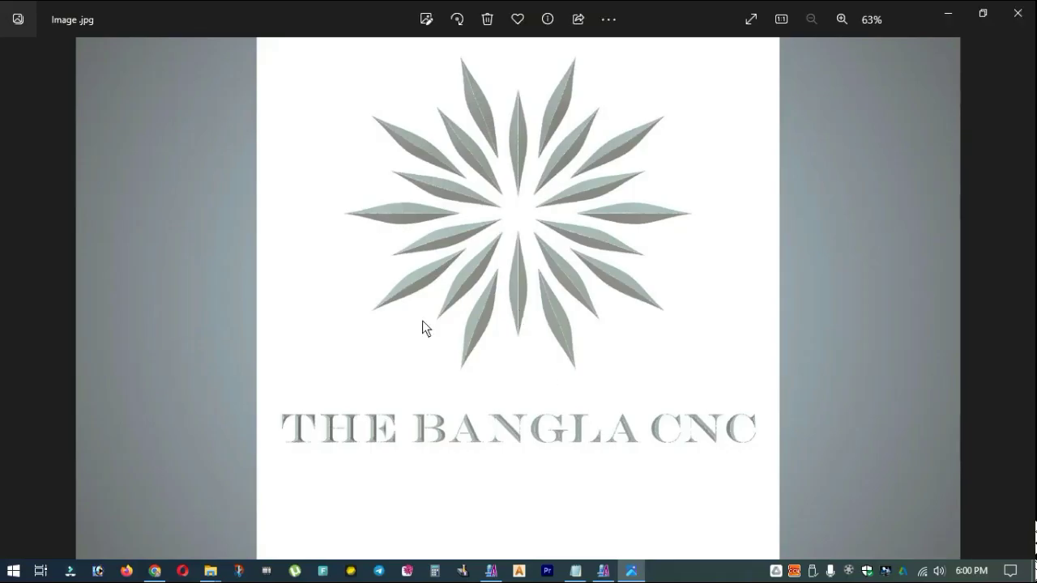
click(1018, 13)
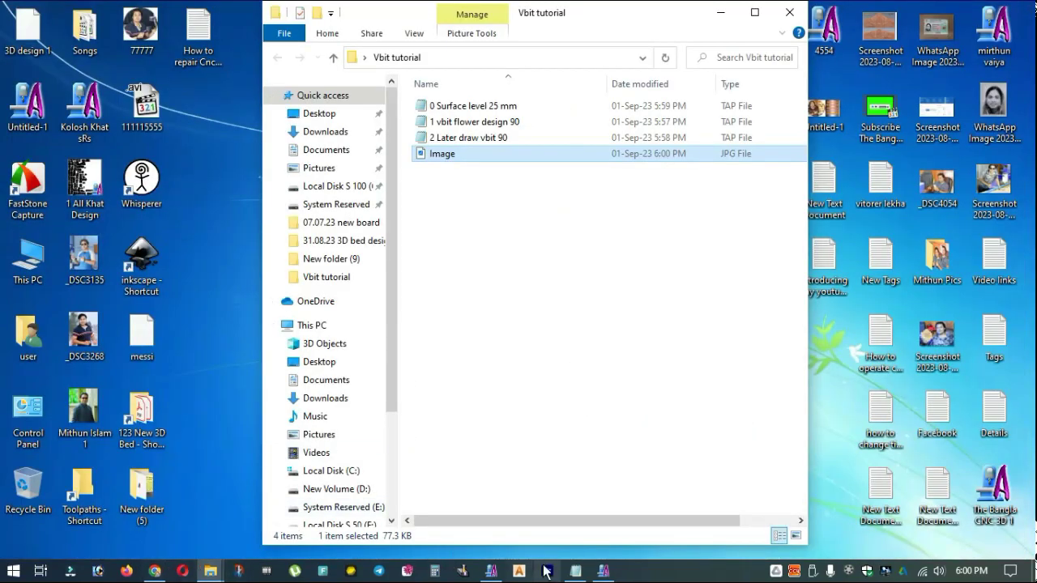
- Switch back to ArtCAM and try the 18ct LightBox Gold and 9ct White Gold shadings on the toolpath simulation
click(499, 575)
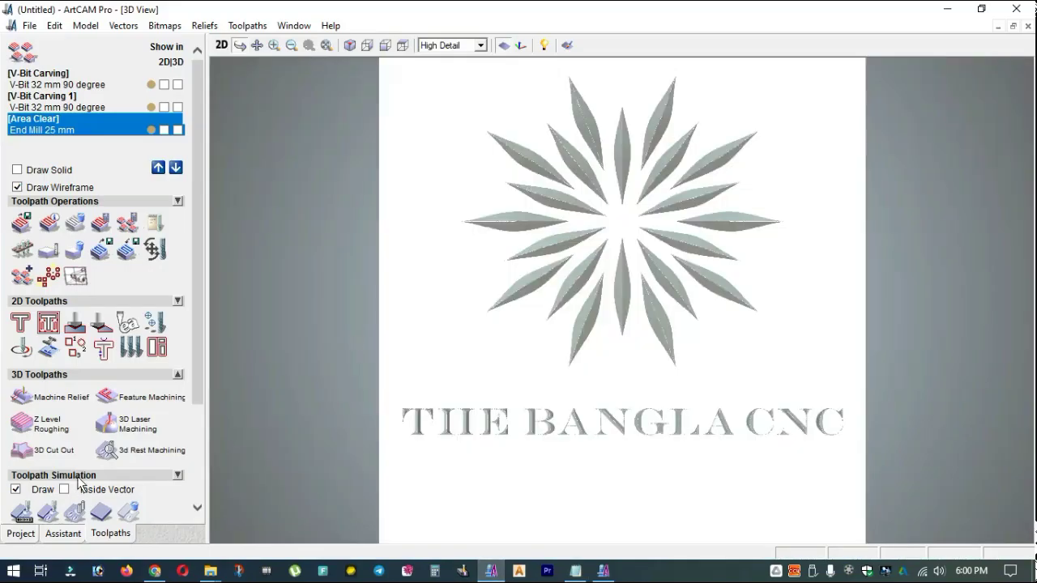
drag(194, 380, 192, 475)
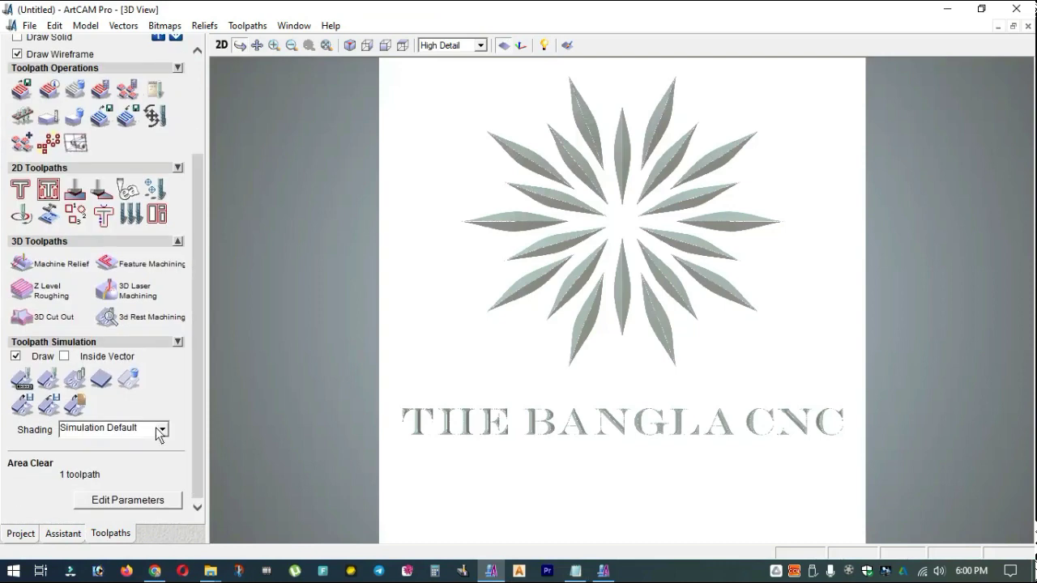
click(161, 429)
click(122, 457)
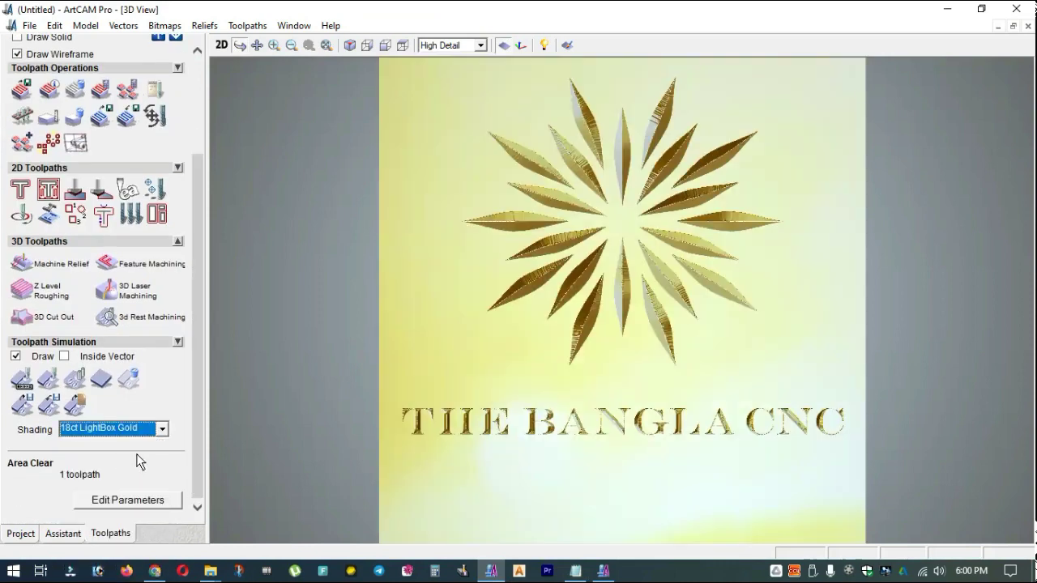
click(163, 429)
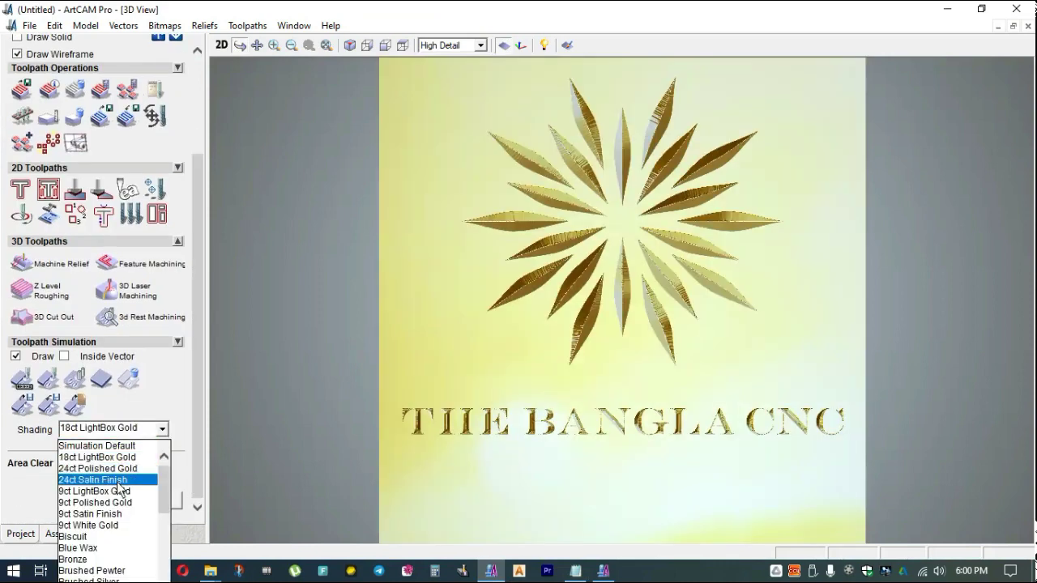
click(103, 526)
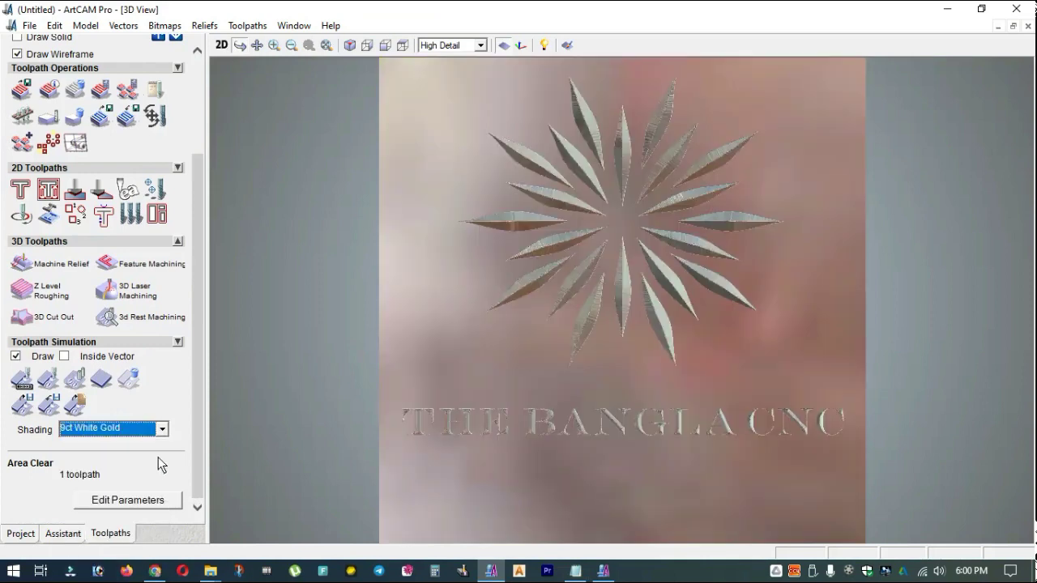
- Try the 24ct Polished Gold shading on the toolpath simulation
click(163, 429)
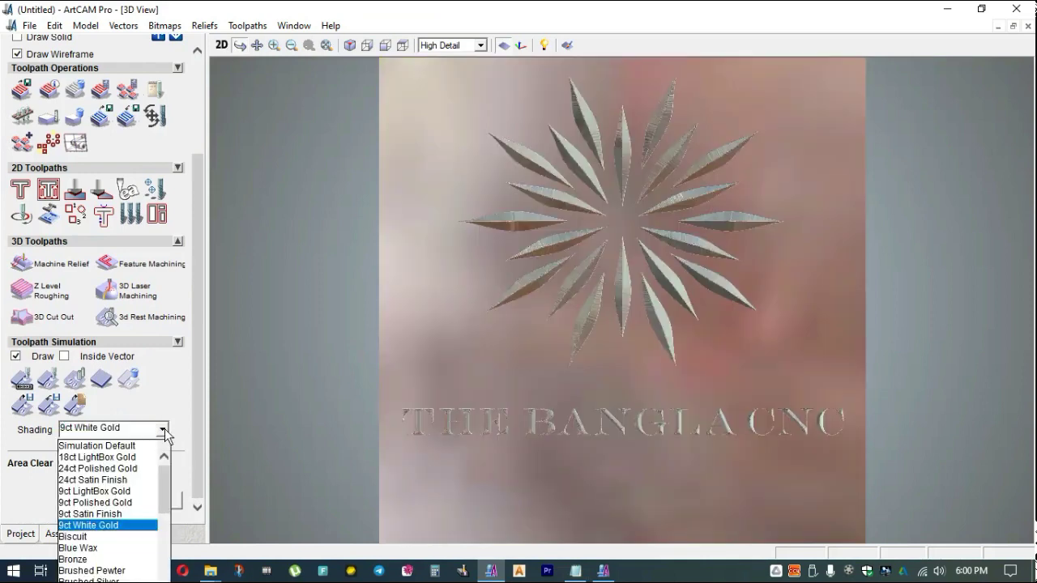
click(118, 469)
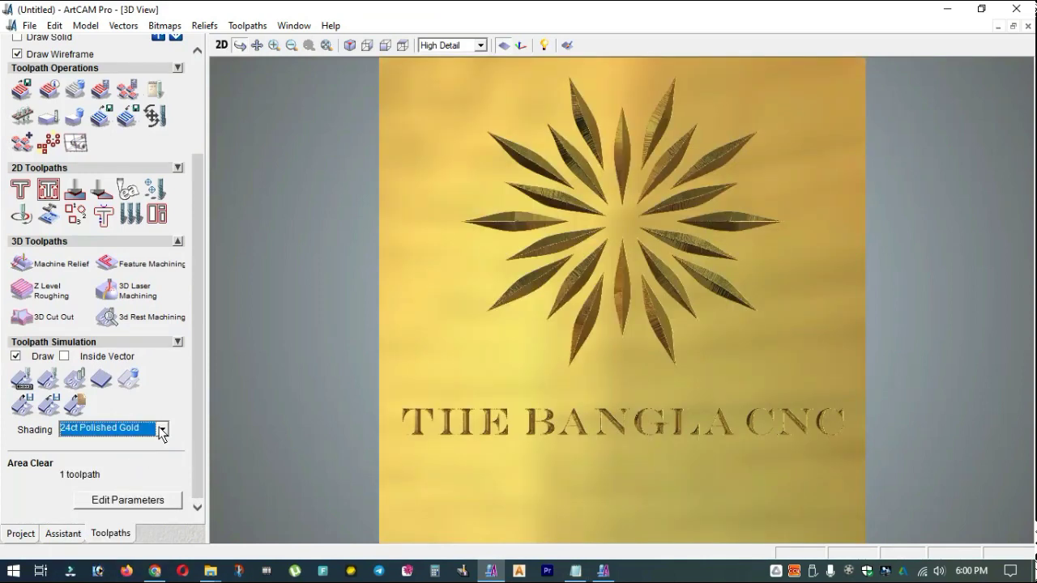
click(163, 430)
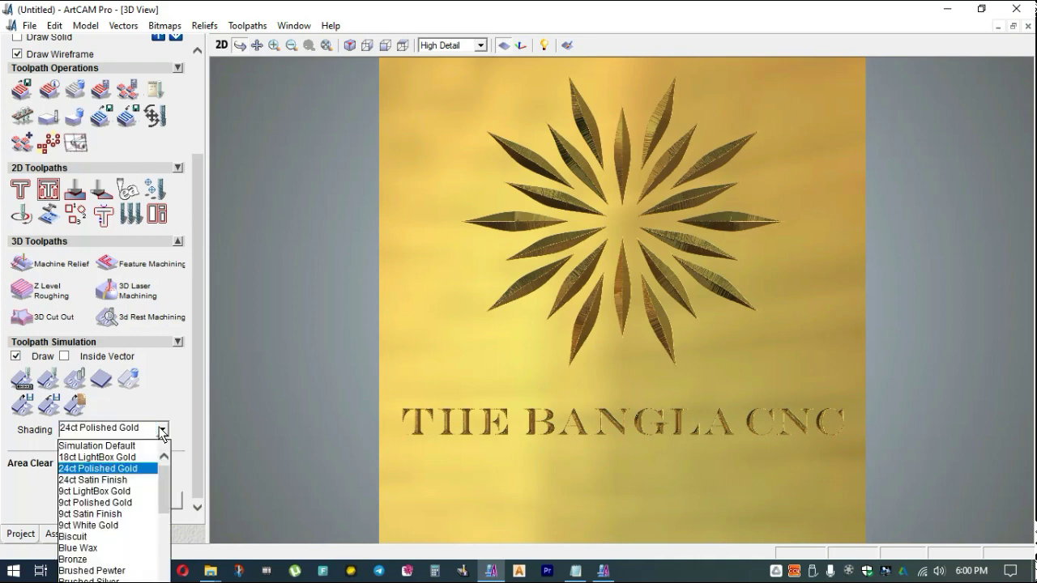
click(159, 431)
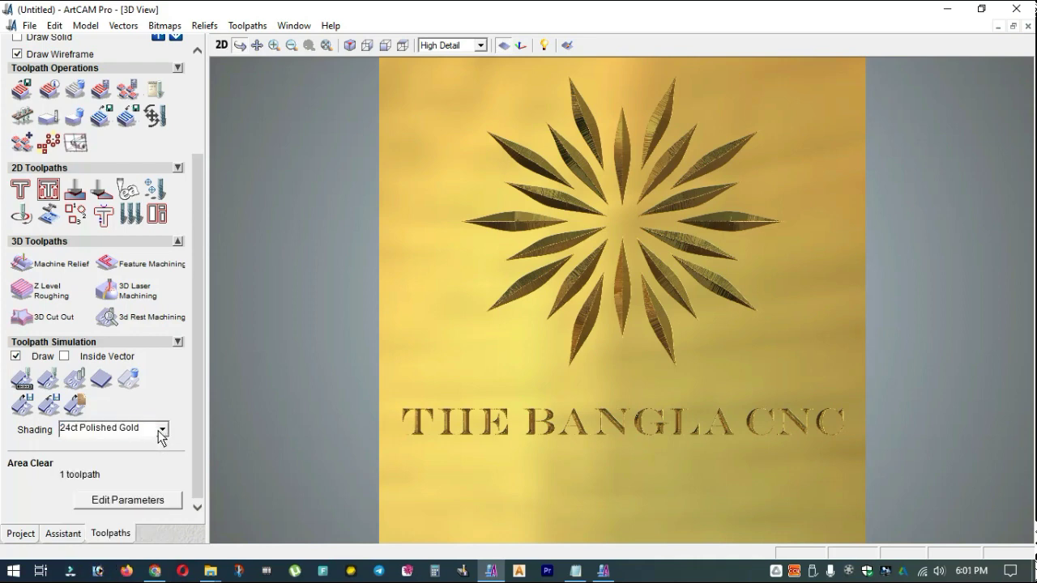
- Try the wood 01 horizontal coarse shading on the simulation and inspect the carved flower and text in the 3D view
click(159, 431)
scroll(146, 517, down, 4)
scroll(147, 518, down, 4)
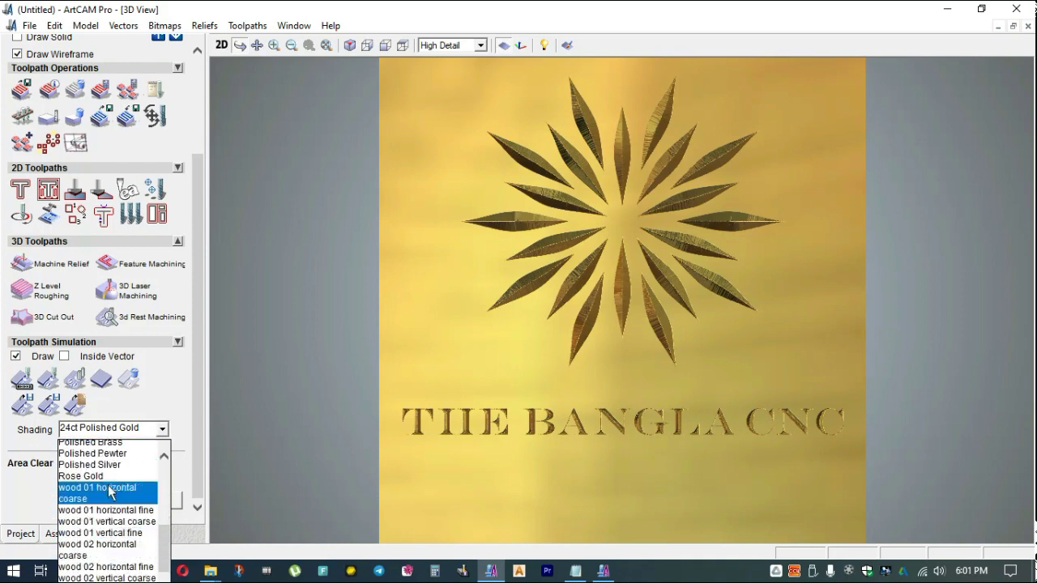
click(108, 487)
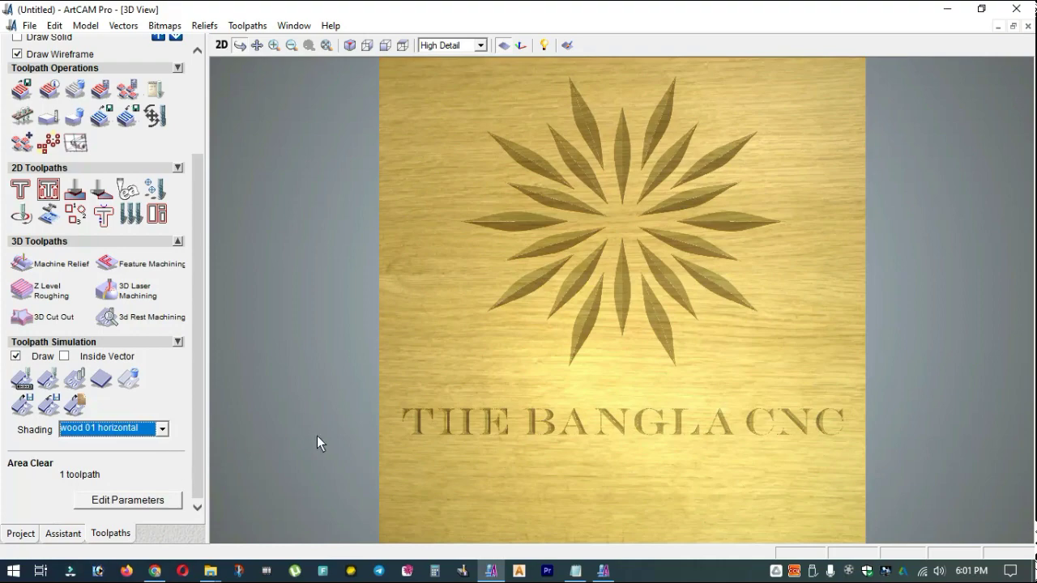
scroll(686, 293, down, 2)
scroll(687, 293, up, 2)
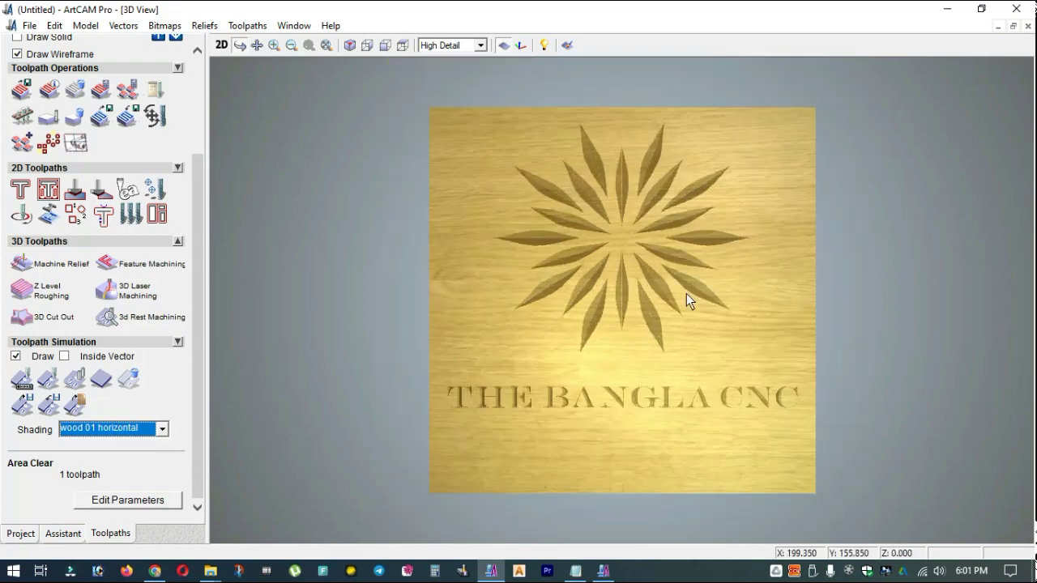
scroll(686, 295, down, 2)
drag(686, 304, 674, 287)
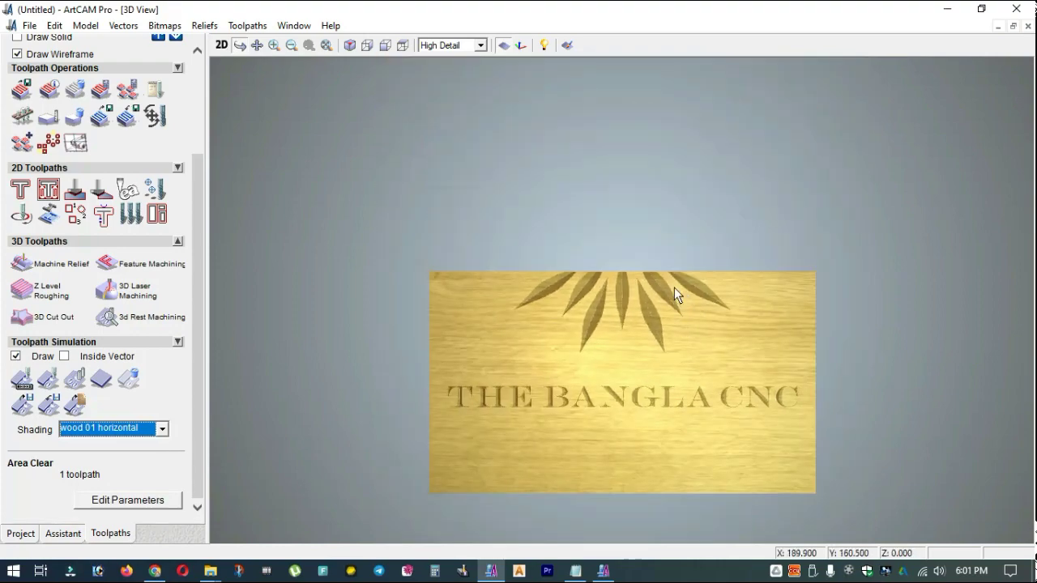
key(0)
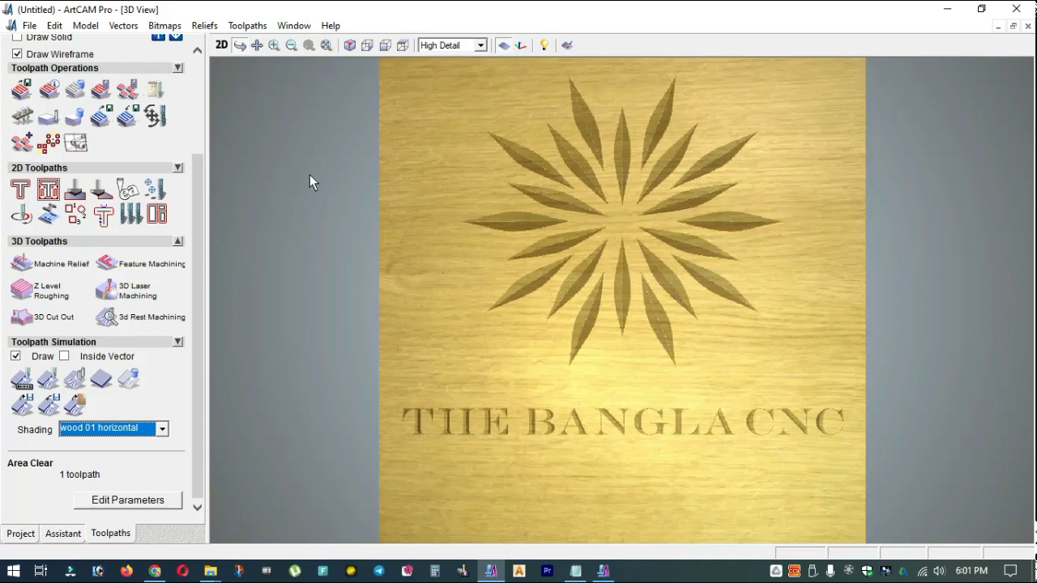
- Try the wood 03 horizontal fine and wood 03 vertical fine shadings on the toolpath simulation
click(162, 428)
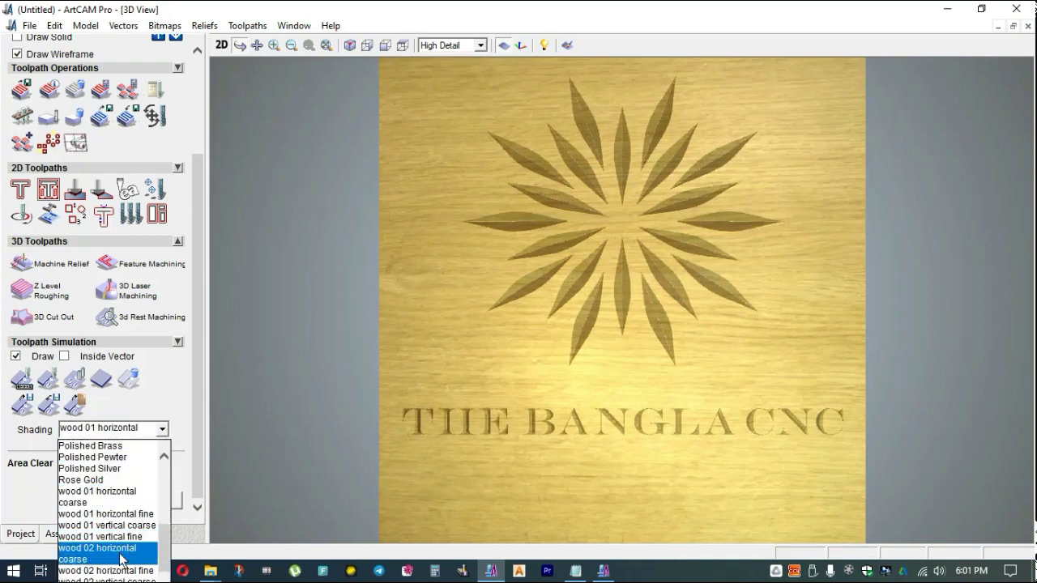
scroll(146, 510, down, 4)
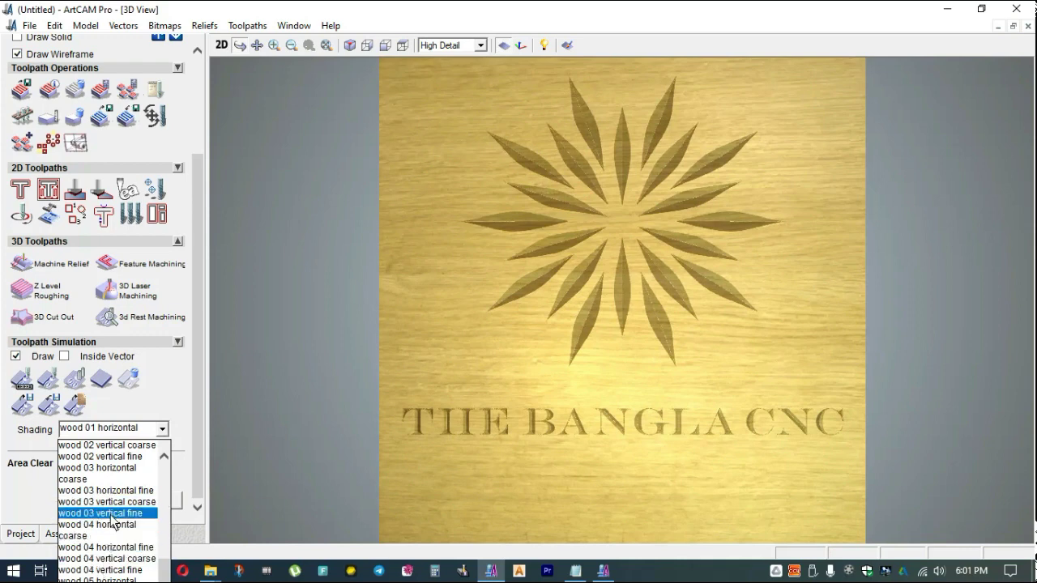
click(109, 491)
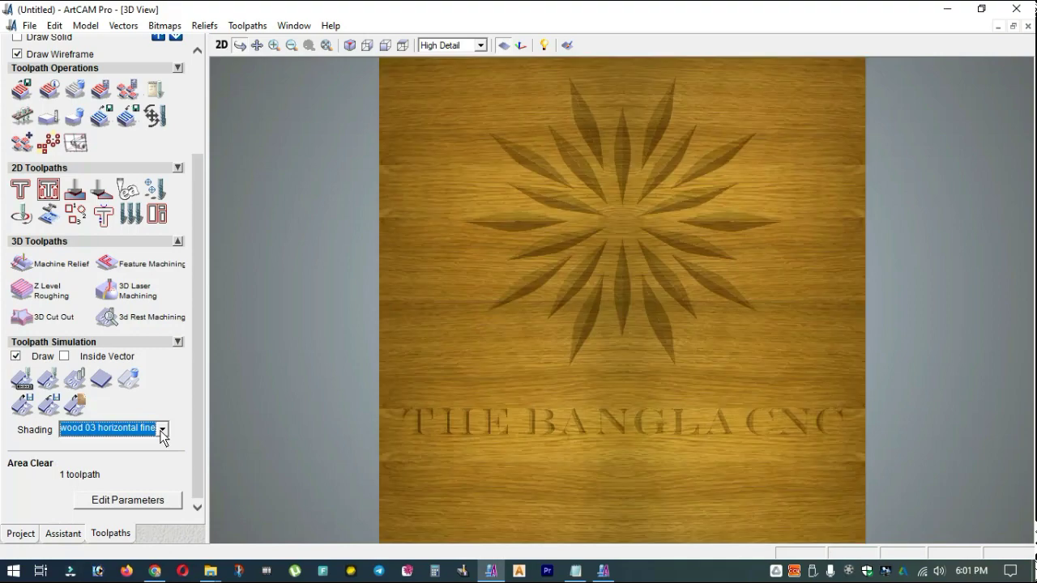
click(162, 436)
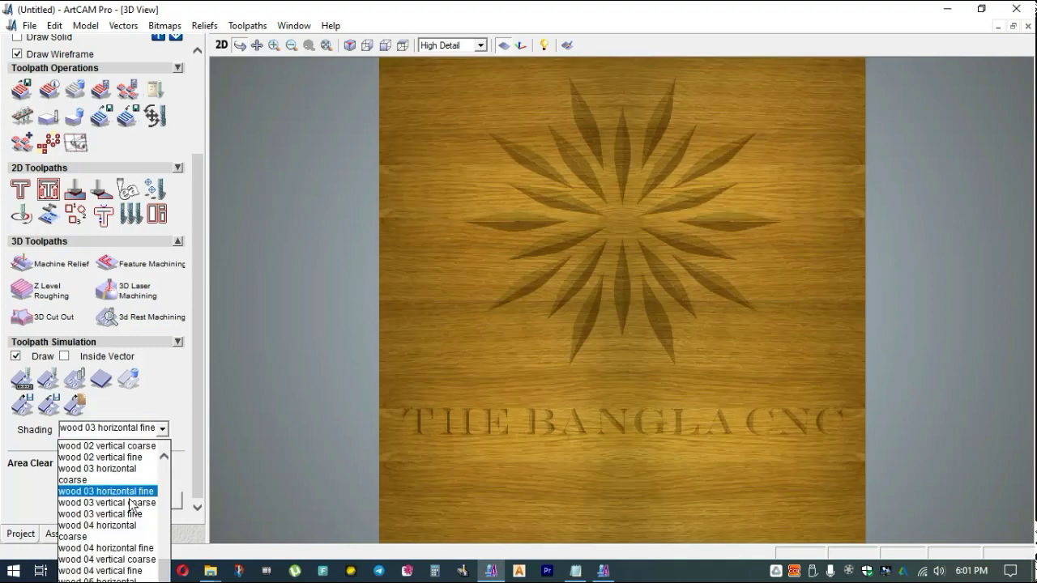
click(123, 513)
- Set the toolpath simulation's shading to Old Default
click(163, 429)
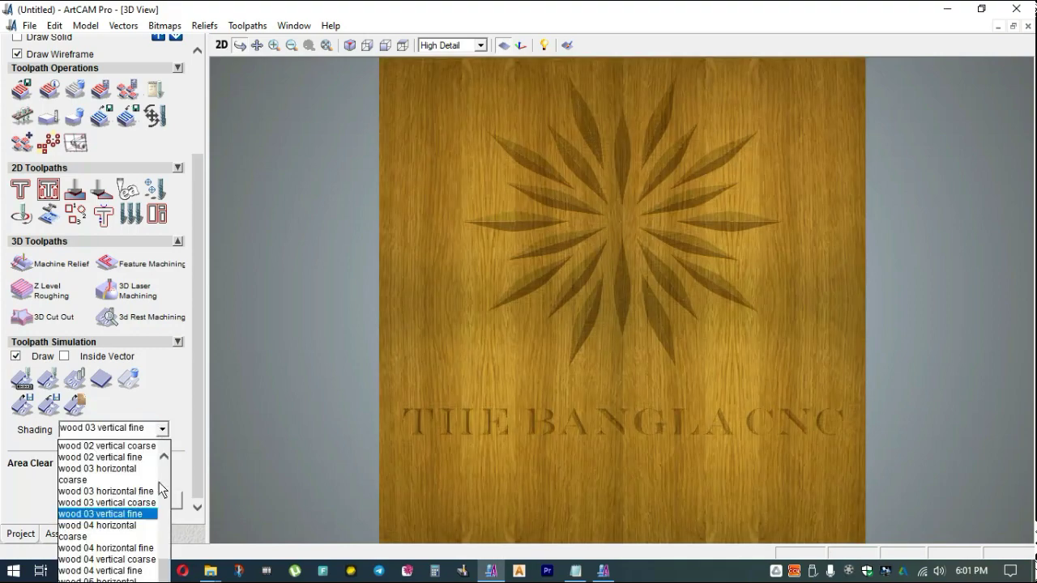
scroll(127, 504, up, 3)
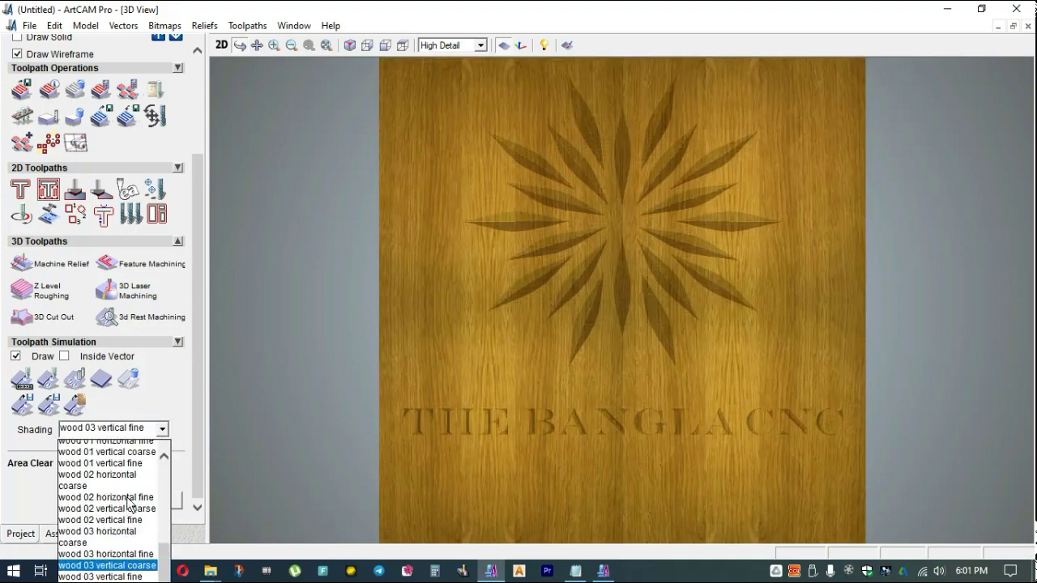
scroll(105, 504, up, 1)
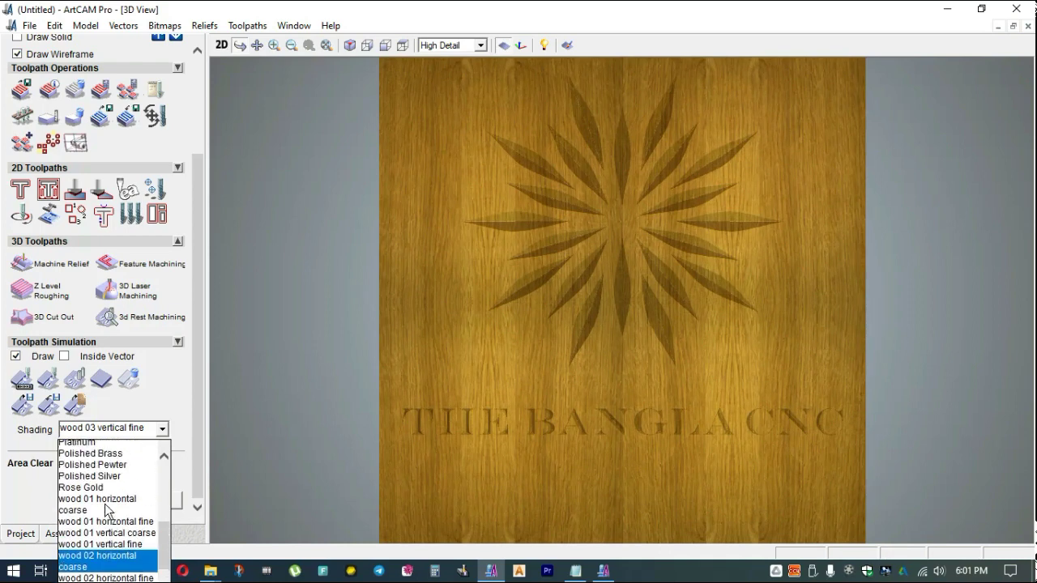
scroll(105, 504, up, 1)
scroll(104, 504, up, 3)
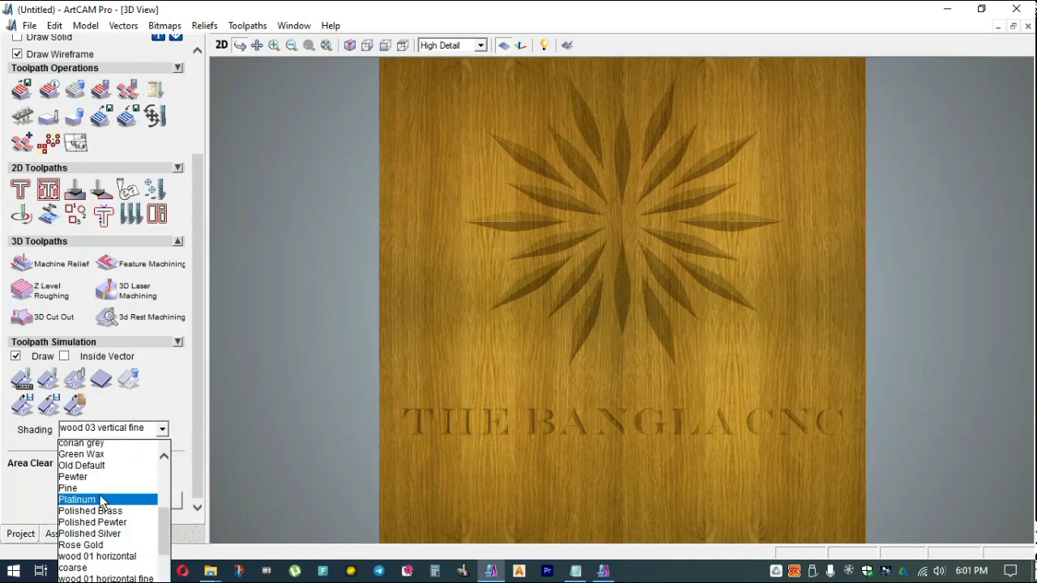
click(90, 490)
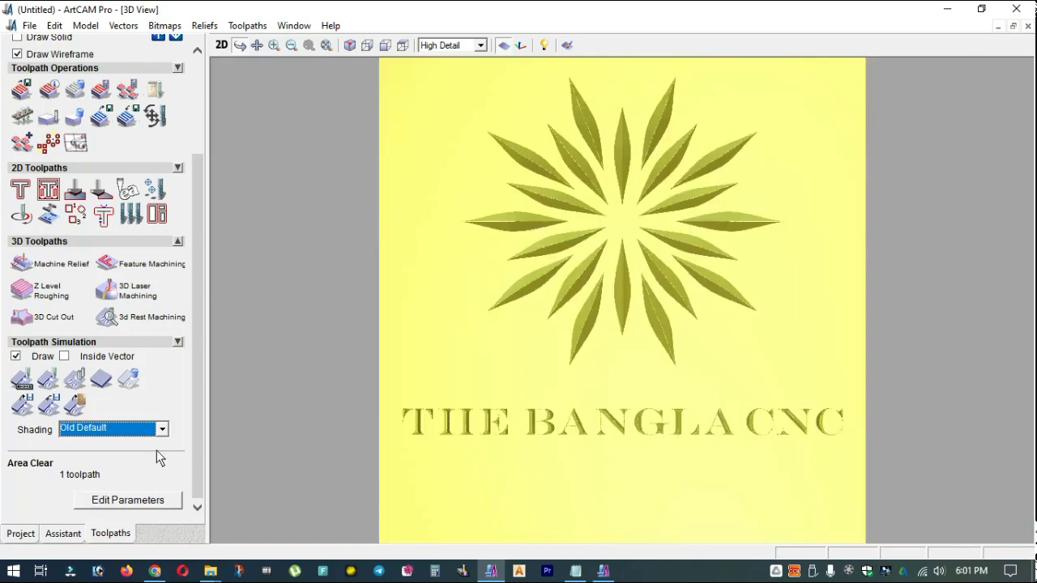
- Save the 3D view as a JPEG image in the Vbit tutorial folder, replacing the existing file "Image"
click(290, 25)
click(330, 144)
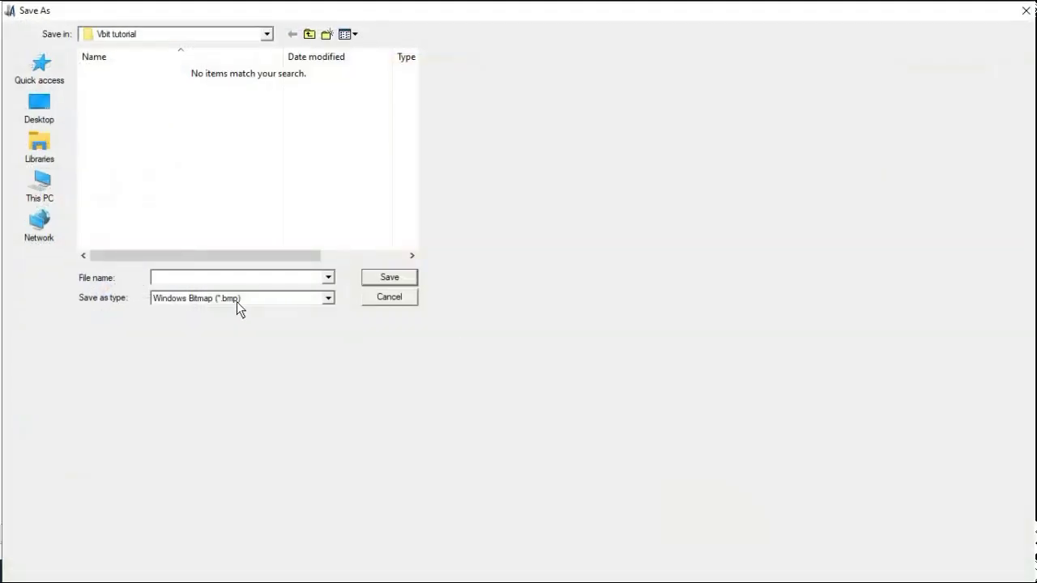
click(328, 298)
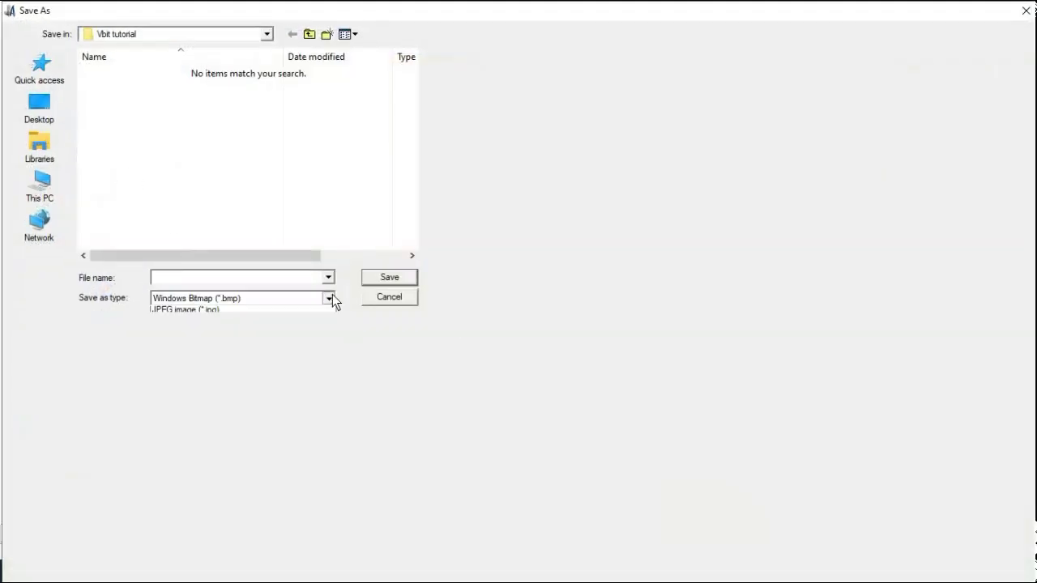
click(239, 331)
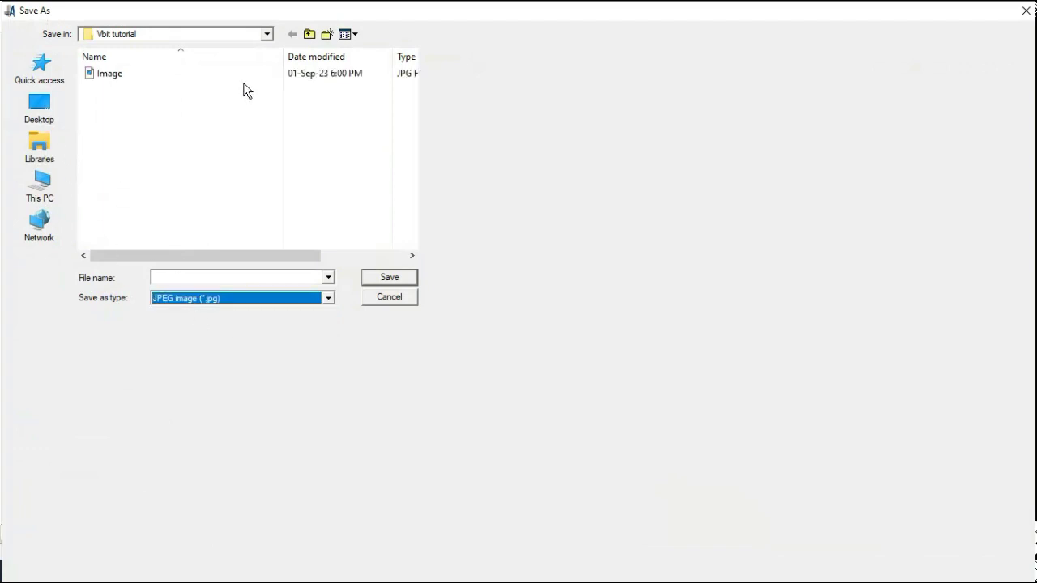
click(109, 73)
click(381, 278)
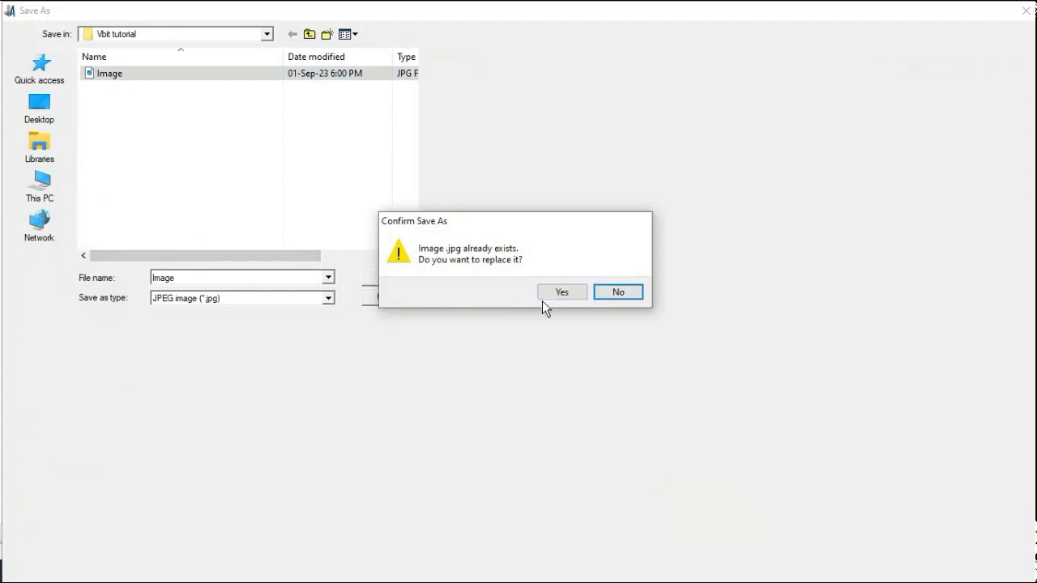
click(569, 294)
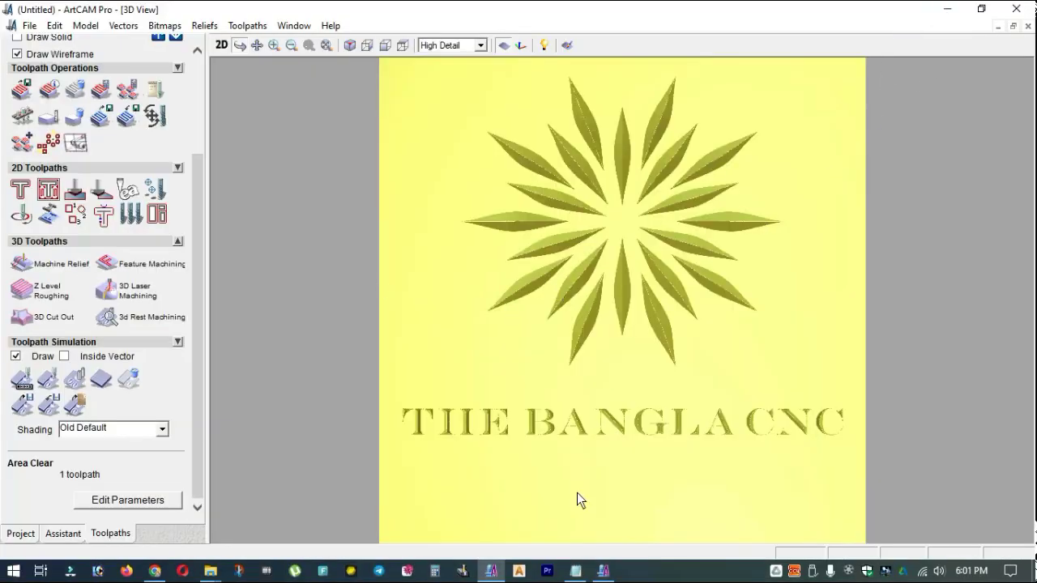
- Switch to the Vbit tutorial folder in File Explorer, open the replaced Image file to check the picture, and close the viewer
mouse_move(212, 567)
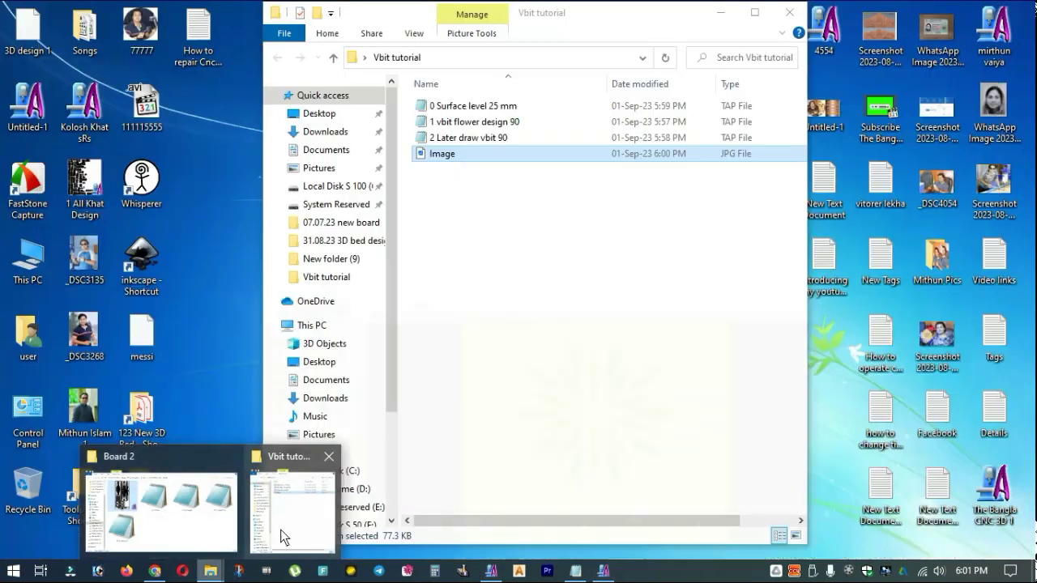
click(280, 530)
double_click(472, 154)
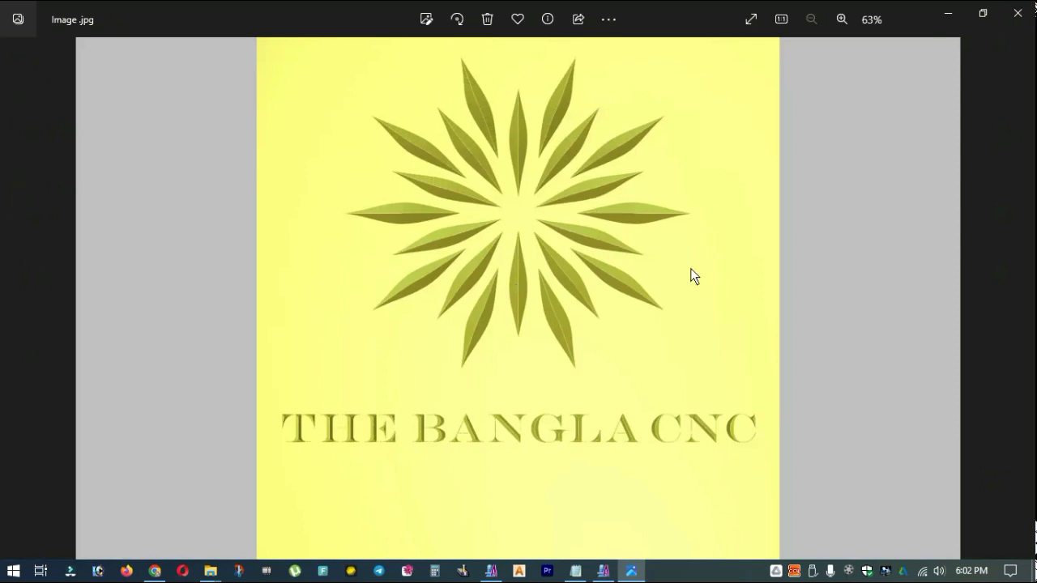
click(1031, 17)
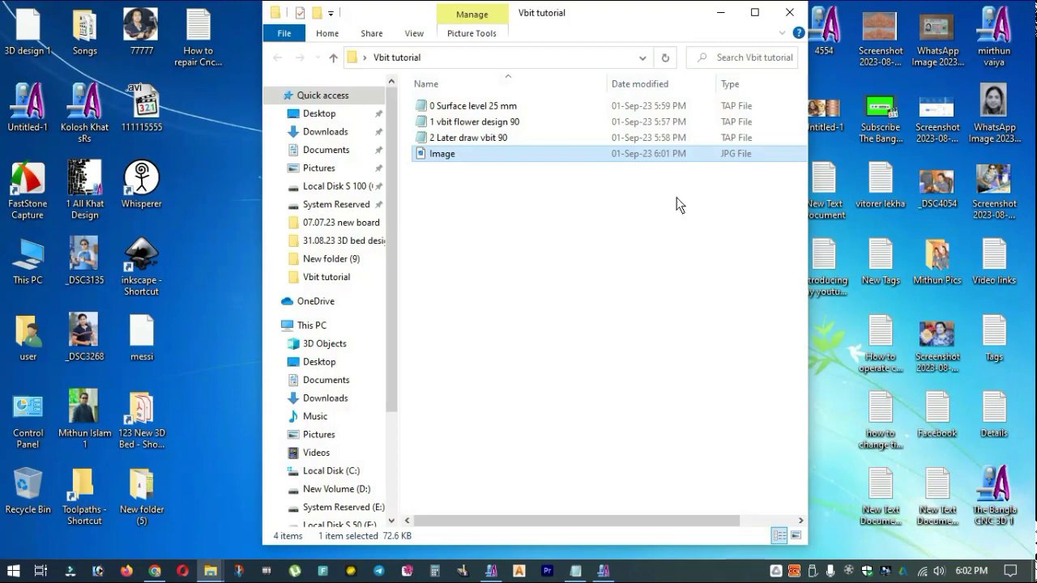